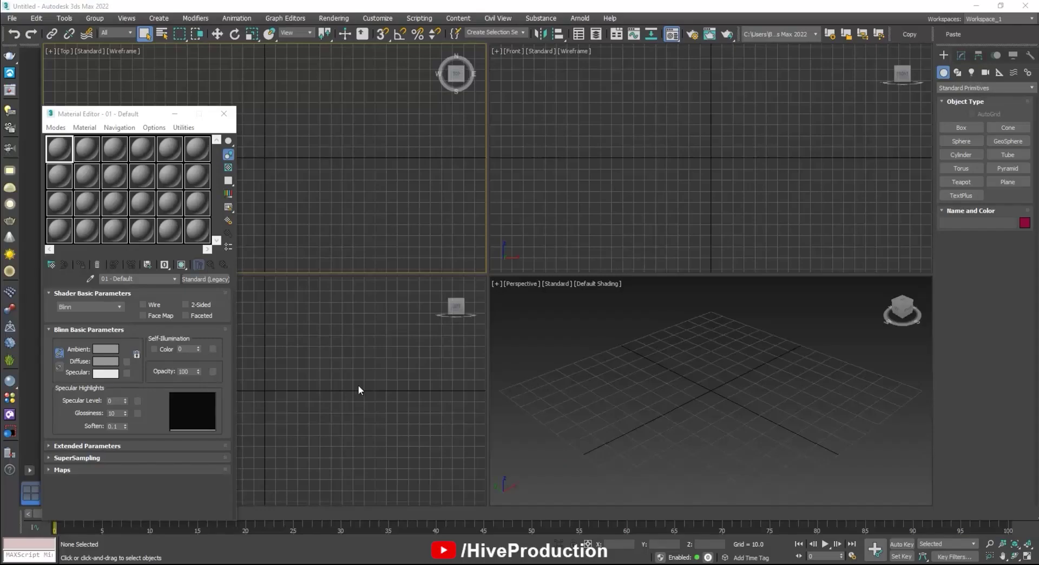
Create a tube centred in the Front view with radii of about 111 and 69 and a height of about 16
left_click(631, 167)
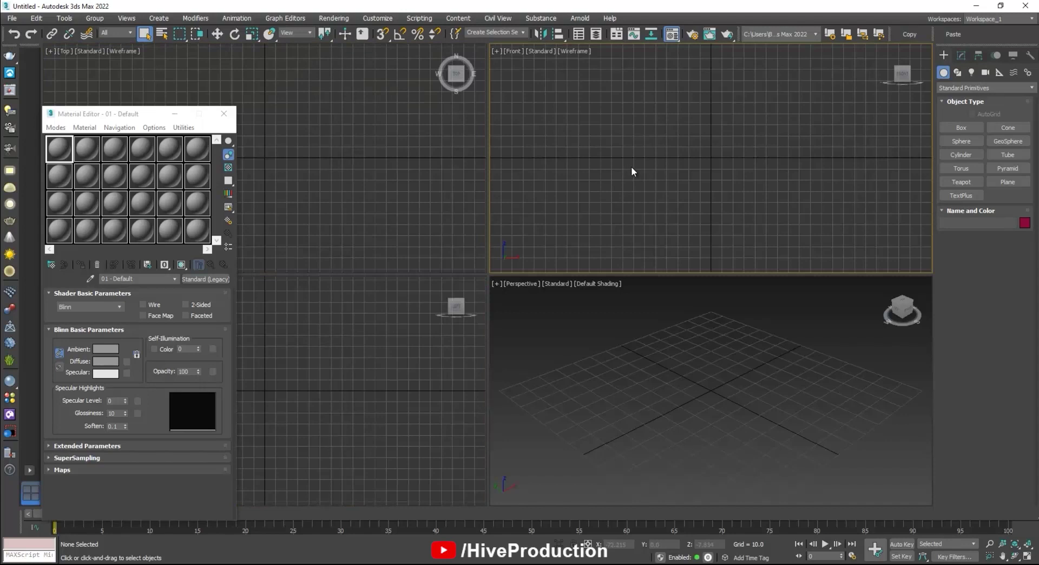
left_click(174, 113)
left_click(962, 156)
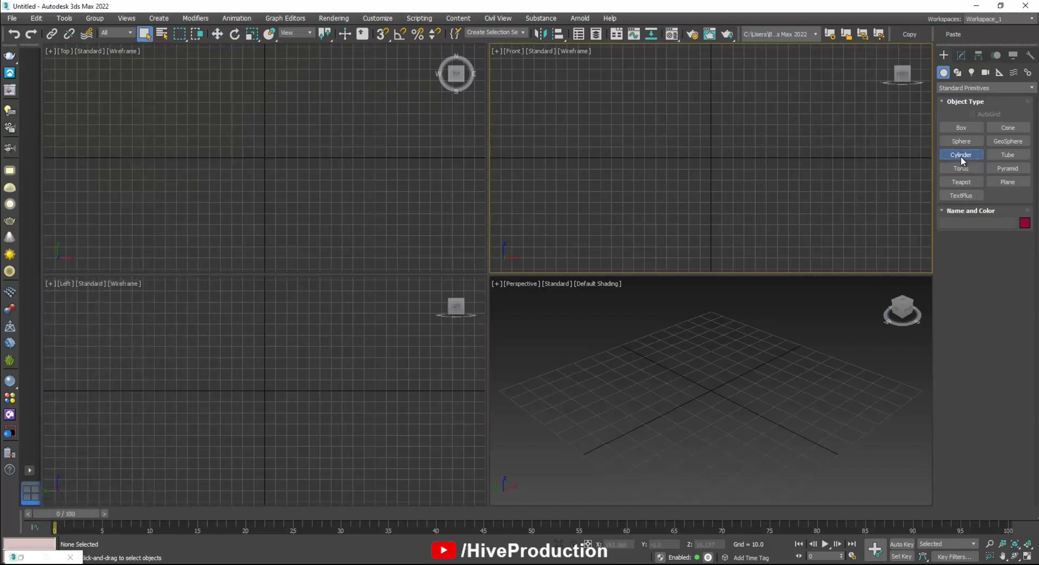
left_click(1008, 154)
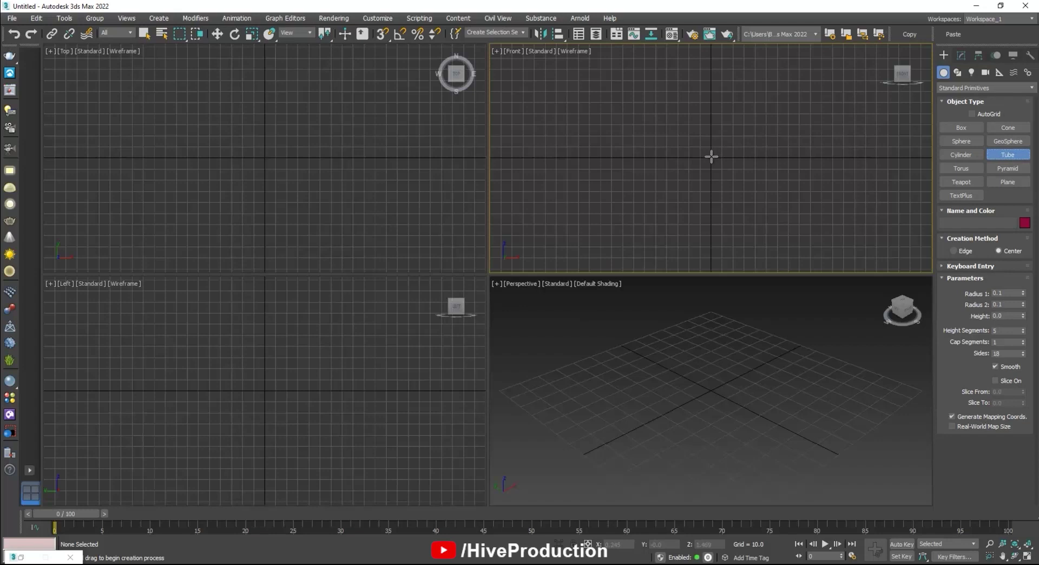
left_click_drag(711, 157, 769, 265)
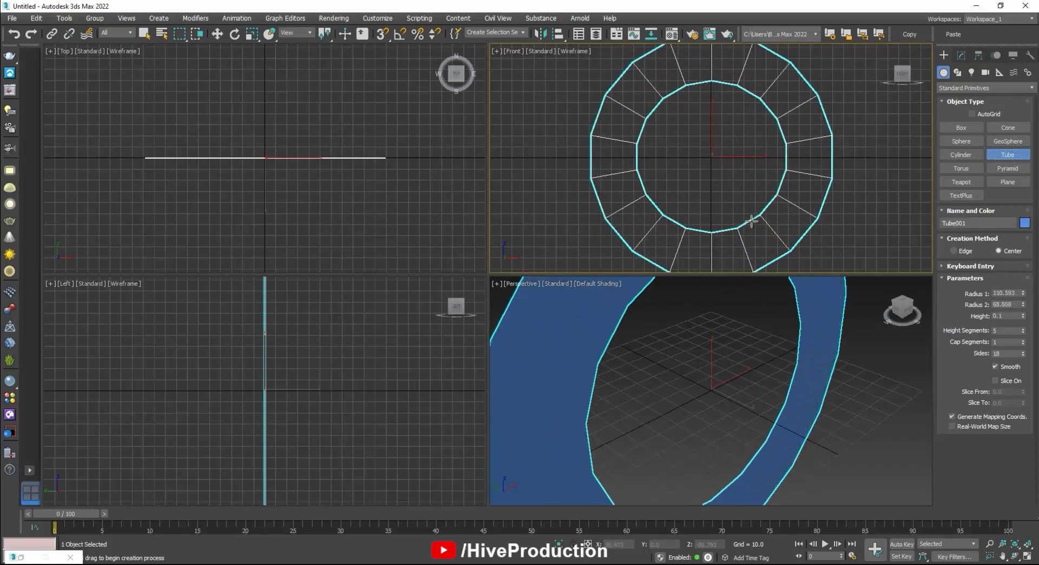
left_click(752, 221)
Move the tube to the world origin by resetting its X, Y and Z position to 0
right_click(711, 419)
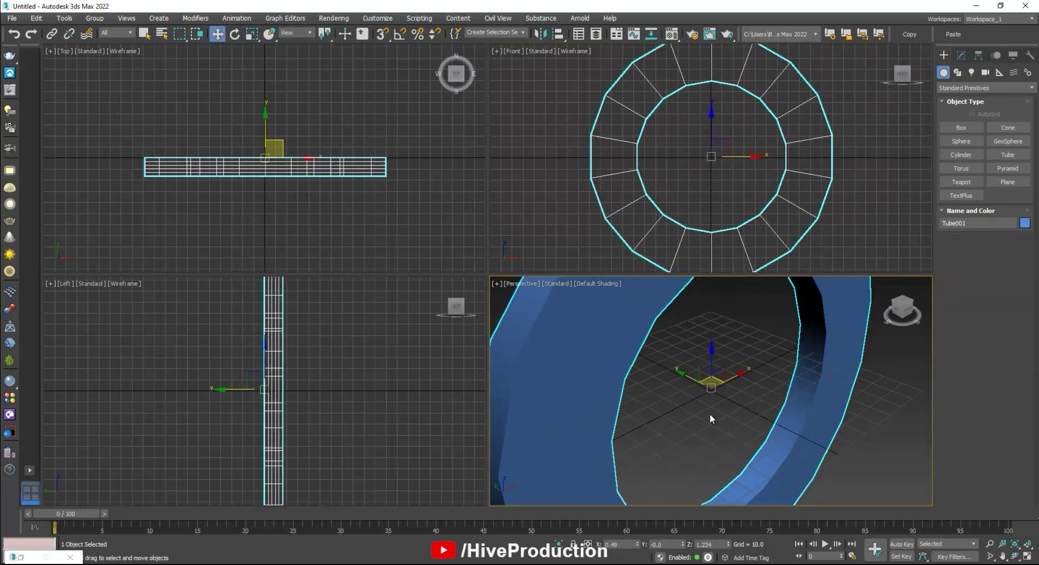
right_click(637, 546)
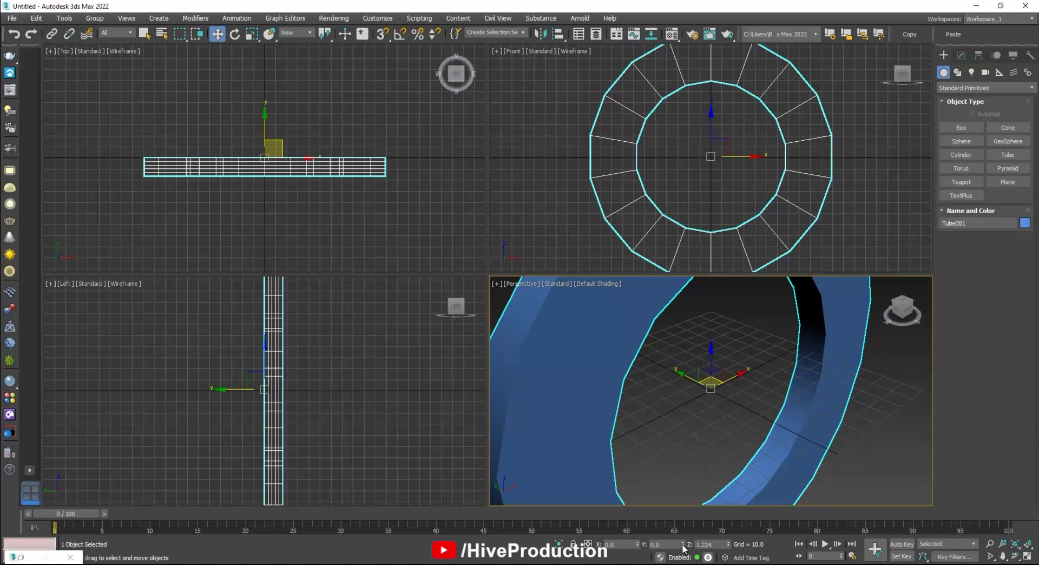
right_click(730, 545)
left_click(699, 442)
scroll(697, 442, "down", 6)
middle_click_drag(697, 442, 700, 423, "alt")
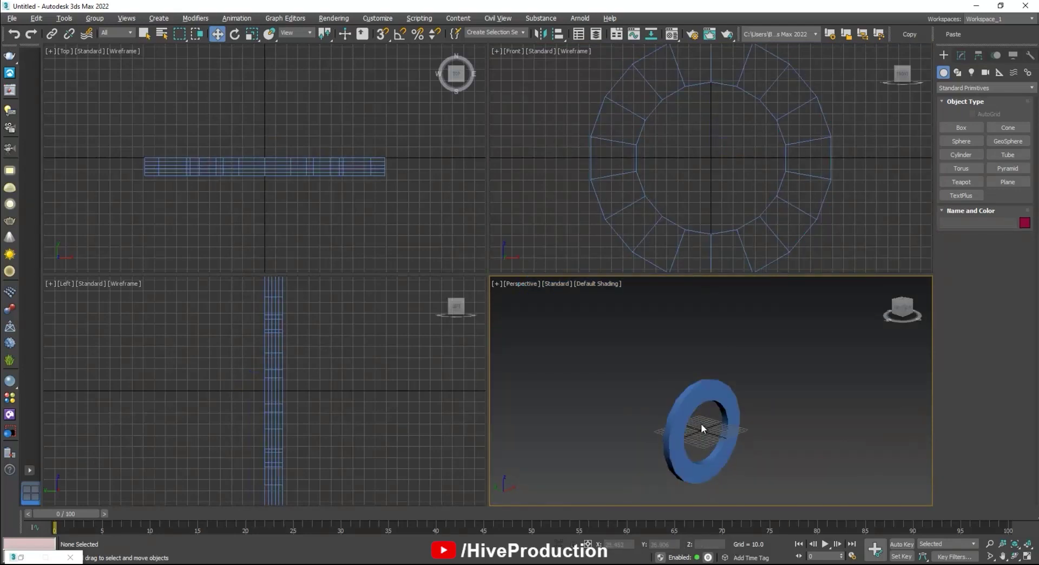
Set the tube's height segments to 1 and increase its height to about 34.7
scroll(697, 425, "up", 4)
left_click(675, 346)
left_click(961, 55)
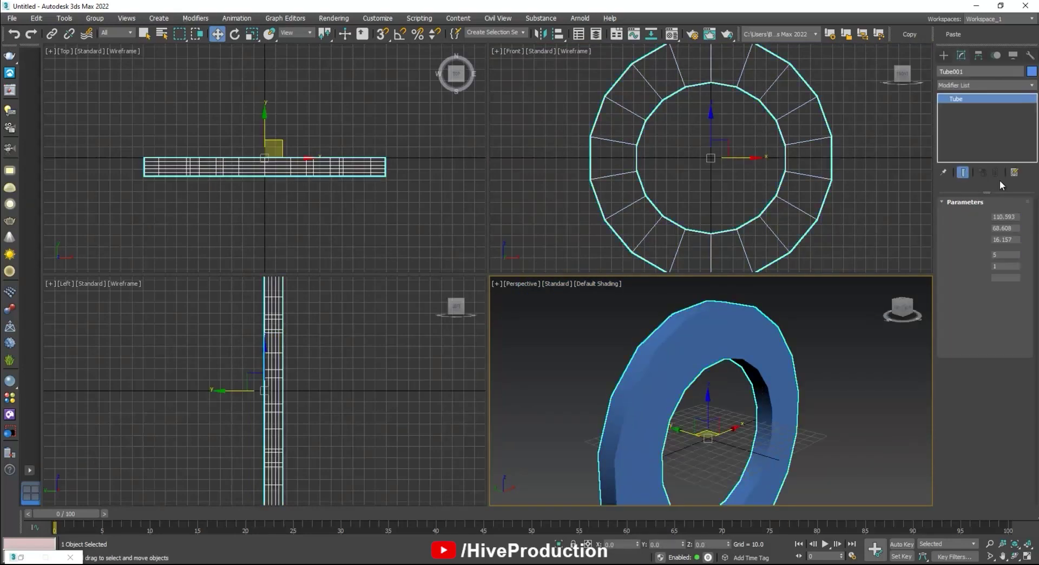
type("1")
key("Return")
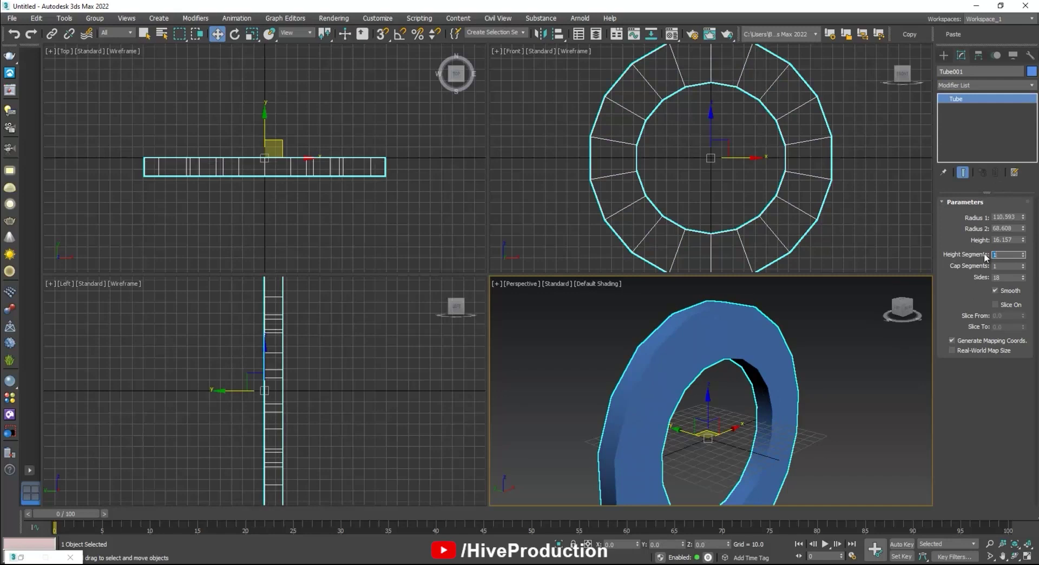
left_click_drag(1023, 241, 1011, 174)
middle_click_drag(661, 406, 651, 378)
scroll(652, 378, "down", 2)
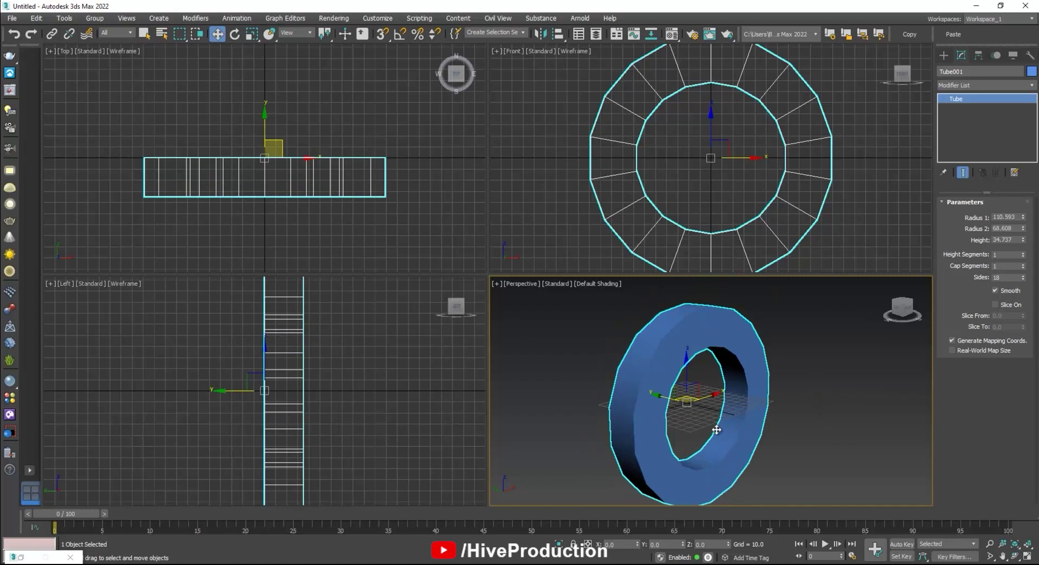
Maximize the Perspective view with edged faces shown, and set the tube's sides to 60
left_click(808, 407)
key("alt+w")
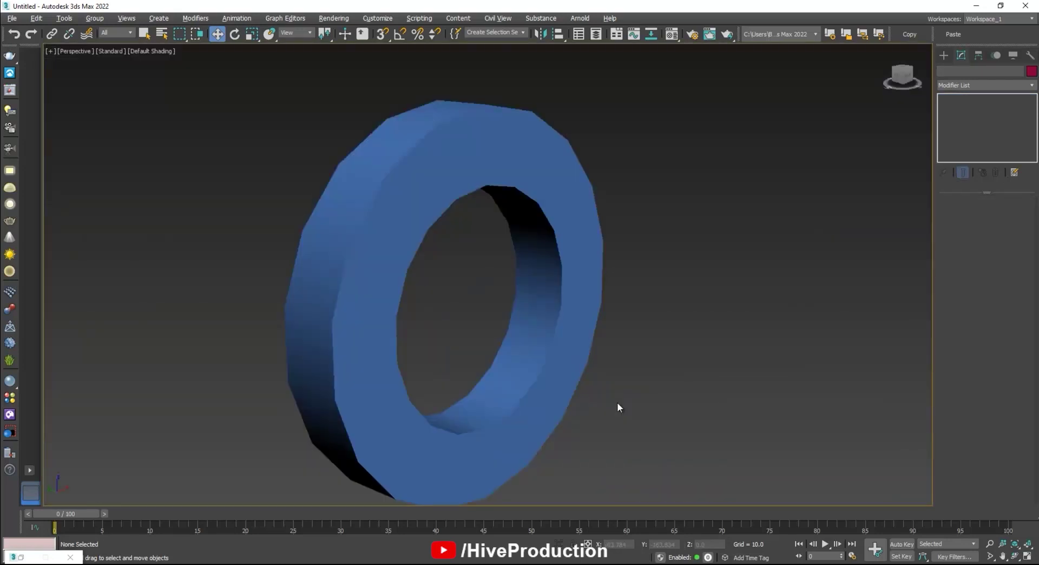
key("F4")
mouse_move(366, 299)
middle_mouse_down()
mouse_move(381, 295)
mouse_move(303, 287)
mouse_move(332, 278)
middle_mouse_up()
left_click(332, 277)
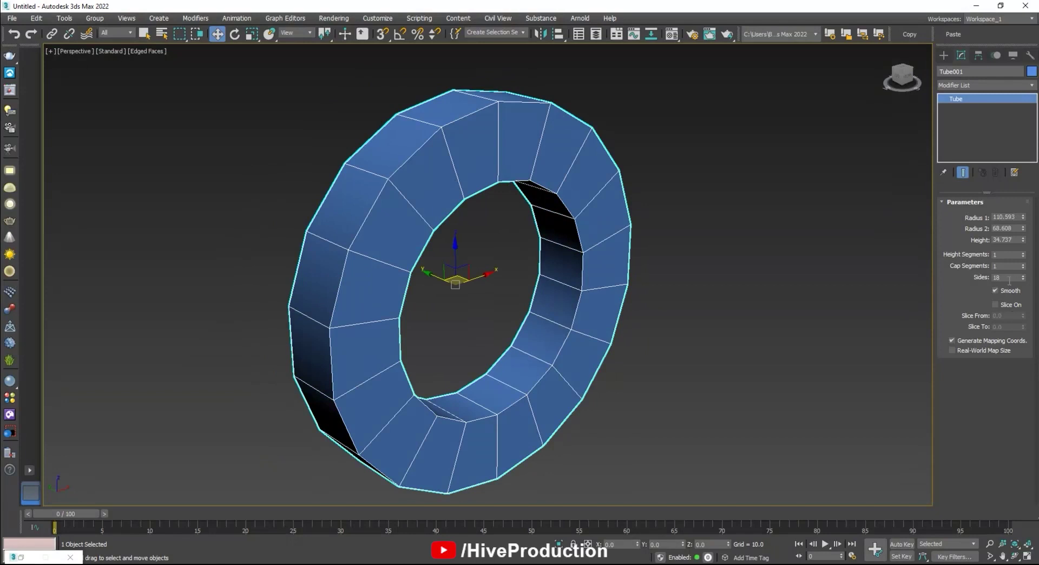
key("Return")
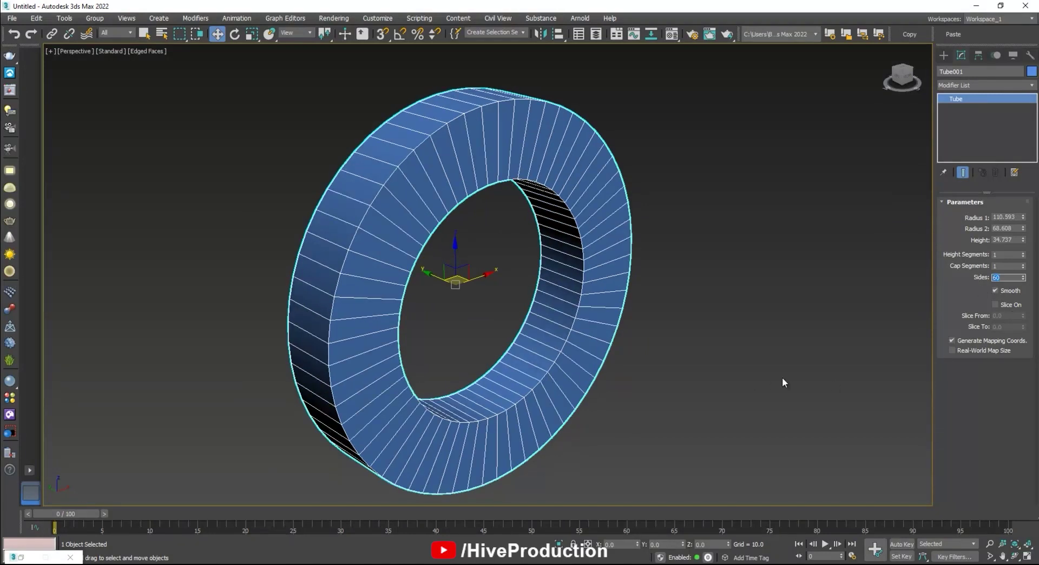
left_click(782, 380)
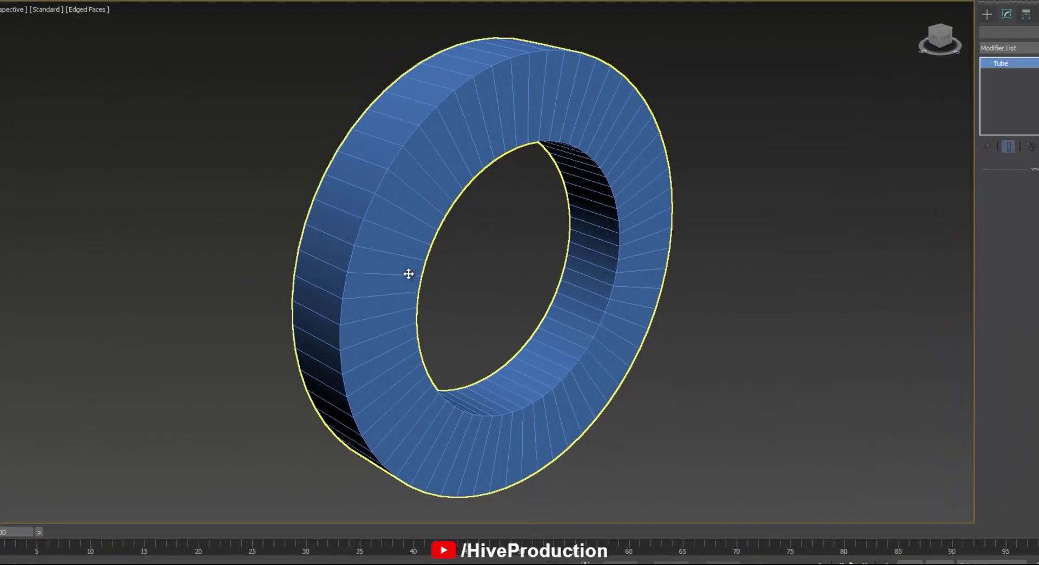
Convert the tube to an Editable Poly
left_click(408, 273)
right_click(505, 219)
mouse_move(446, 353)
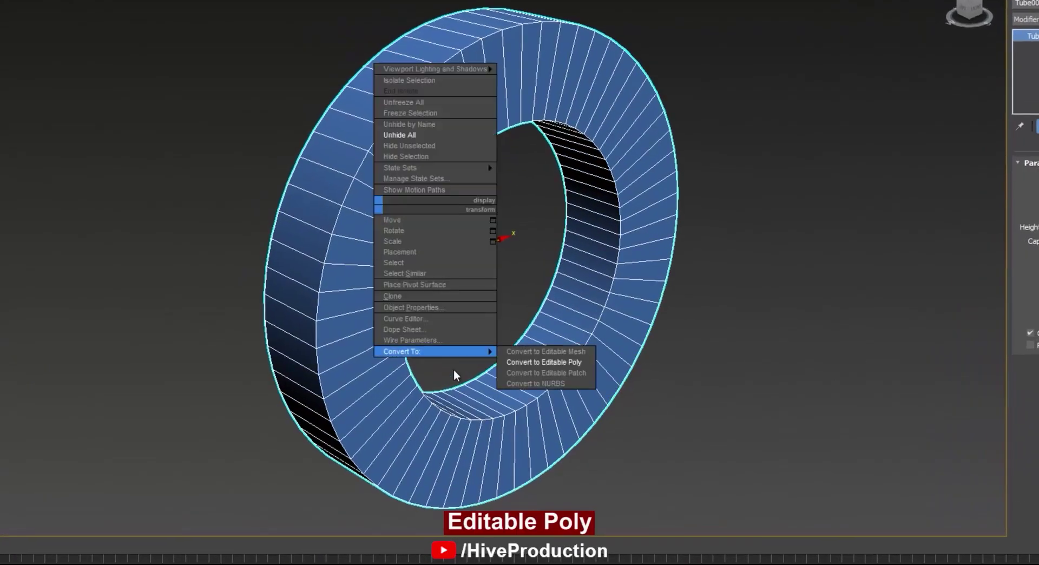
left_click(562, 362)
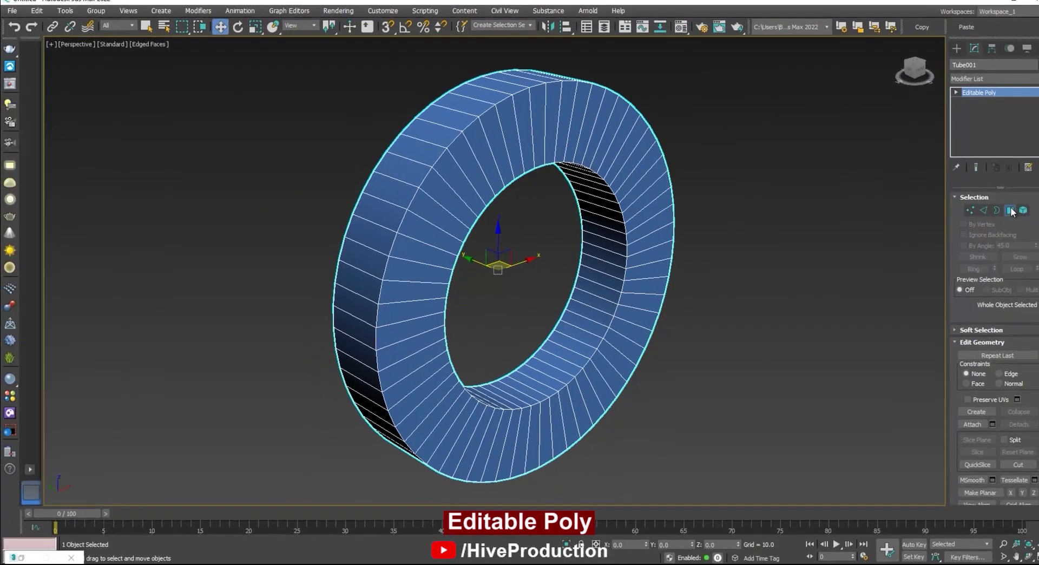
Select all polygons of the ring's flat back face through an edge ring and delete them
left_click(1011, 211)
scroll(668, 284, "down", 2)
middle_click_drag(502, 287, 615, 283, "alt")
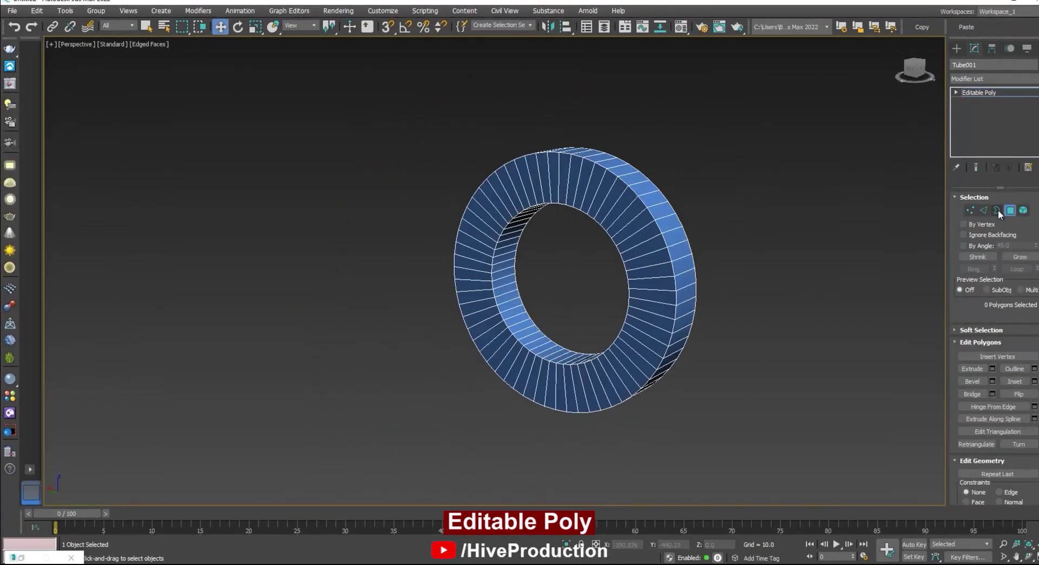
middle_click_drag(752, 309, 720, 313, "alt")
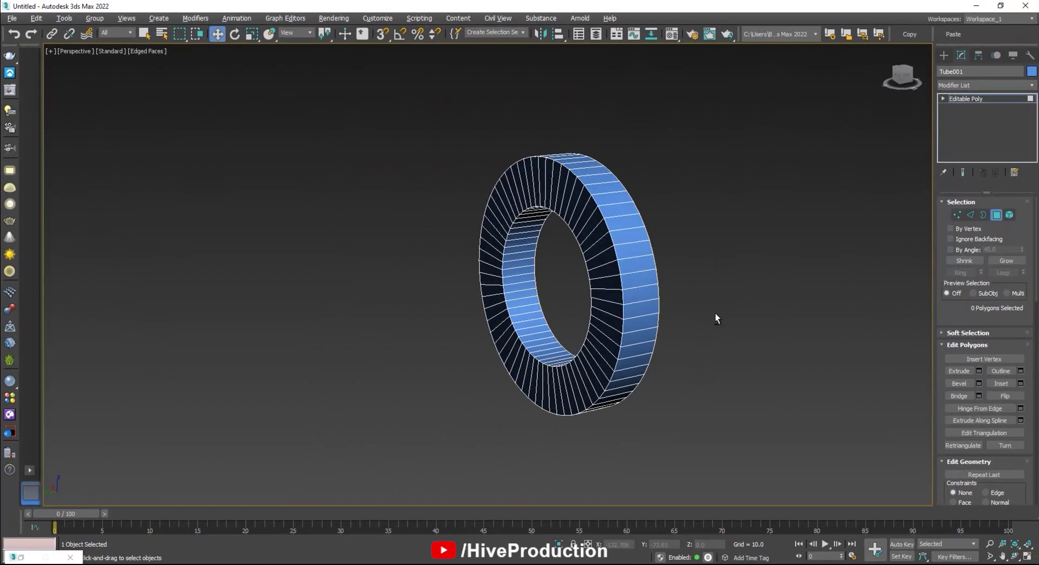
left_click(598, 238)
left_click(971, 215)
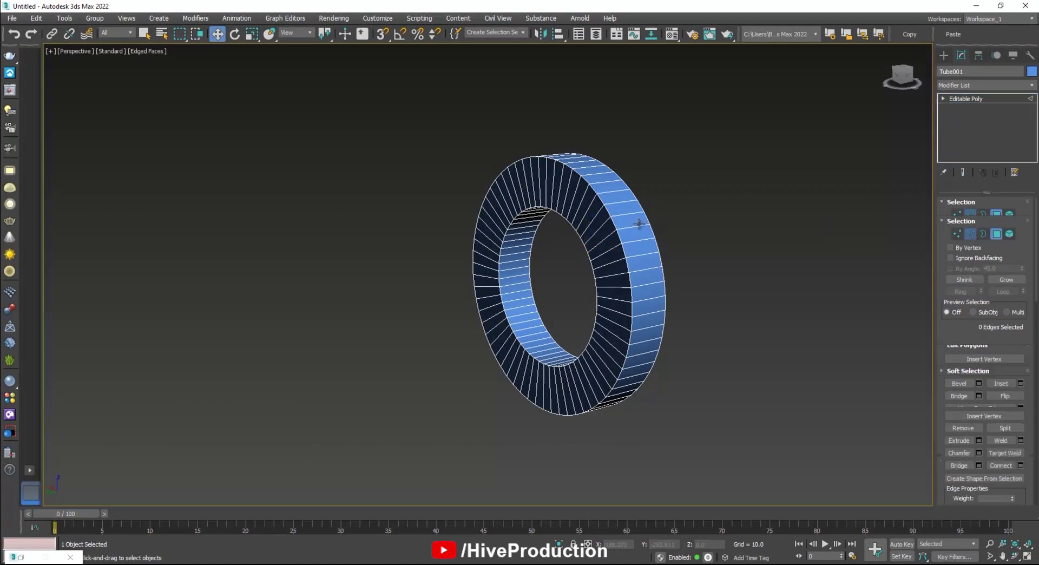
left_click(596, 231)
left_click(959, 272)
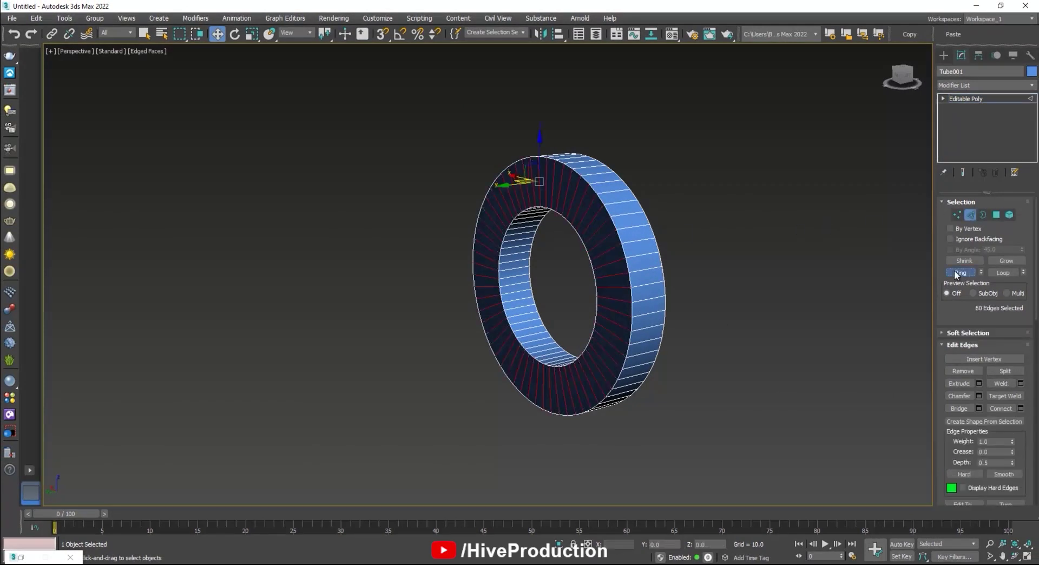
left_click(996, 215, "ctrl")
key("Delete")
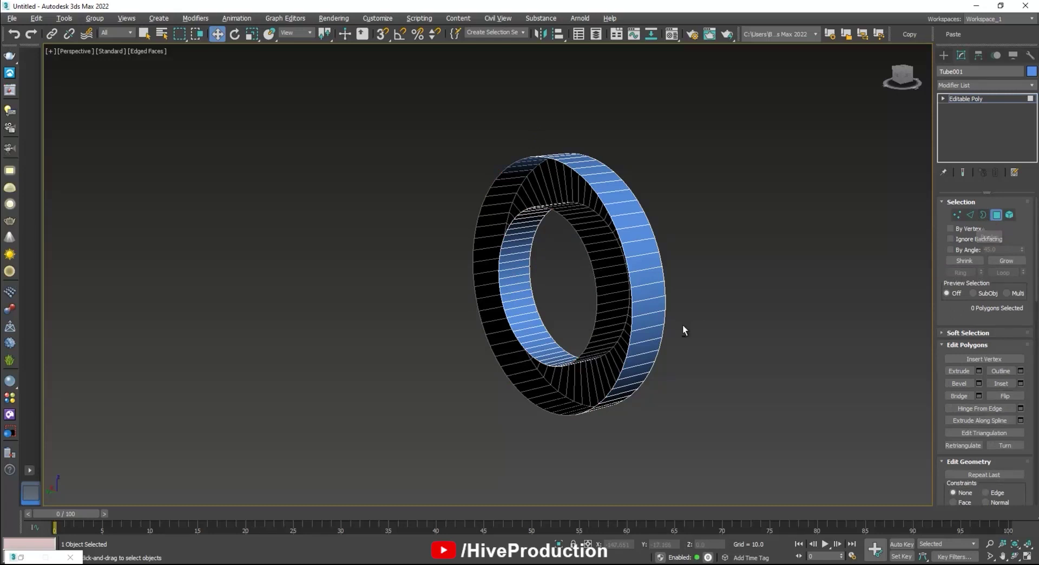
Connect the front face's radial edges with 2 segments and pinch -1, and move the new loops outward along Y to bulge the face
middle_click_drag(683, 324, 598, 324, "alt")
scroll(499, 244, "up", 2)
scroll(417, 235, "down", 1)
mouse_move(525, 264)
middle_mouse_down()
mouse_move(418, 234)
mouse_move(550, 247)
mouse_move(505, 262)
middle_mouse_up()
left_click(513, 275)
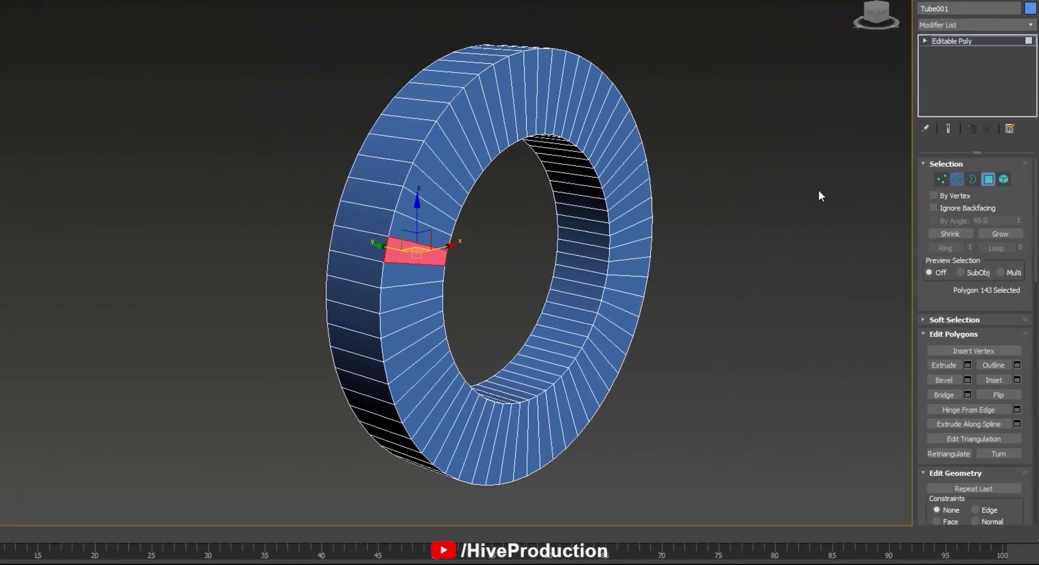
key("2")
left_click(942, 239)
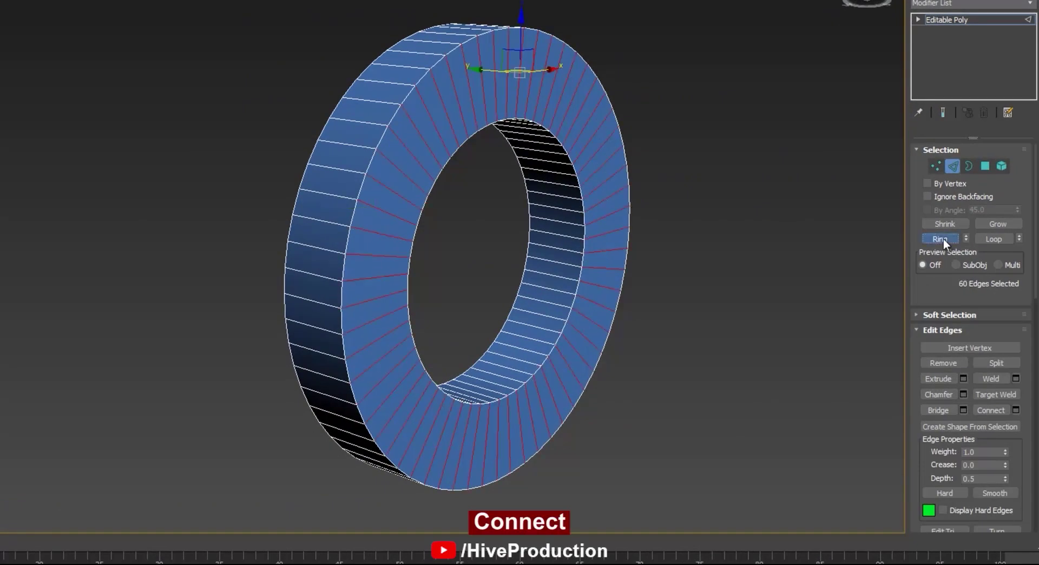
left_click(1016, 410)
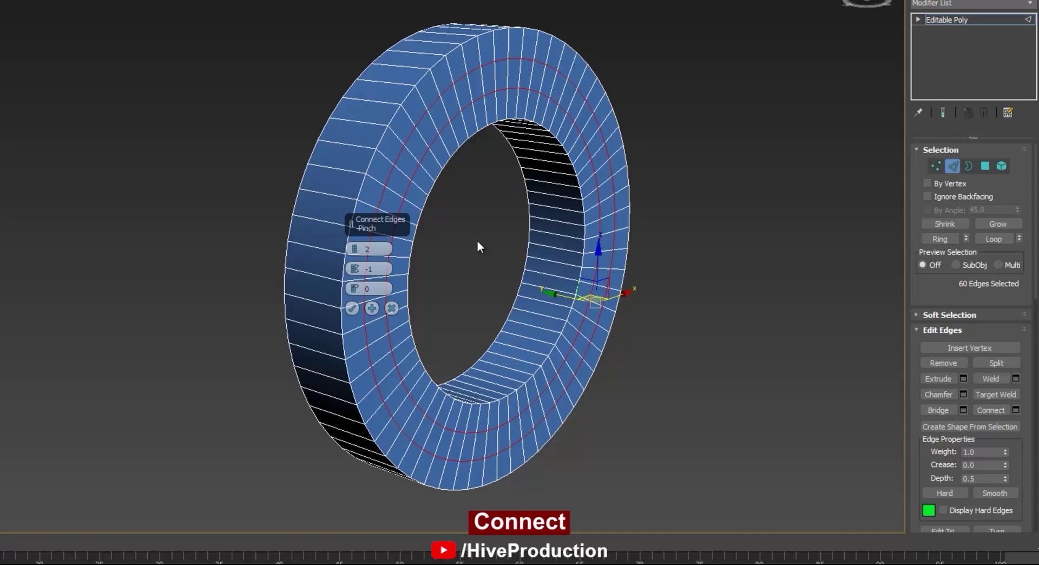
left_click(352, 308)
scroll(413, 301, "up", 2)
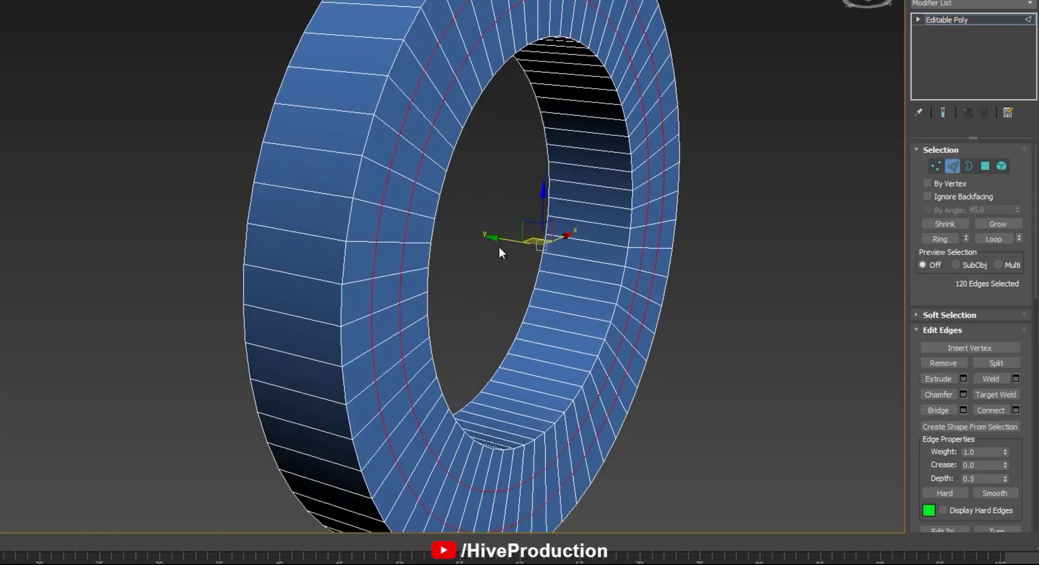
left_click_drag(500, 240, 513, 255)
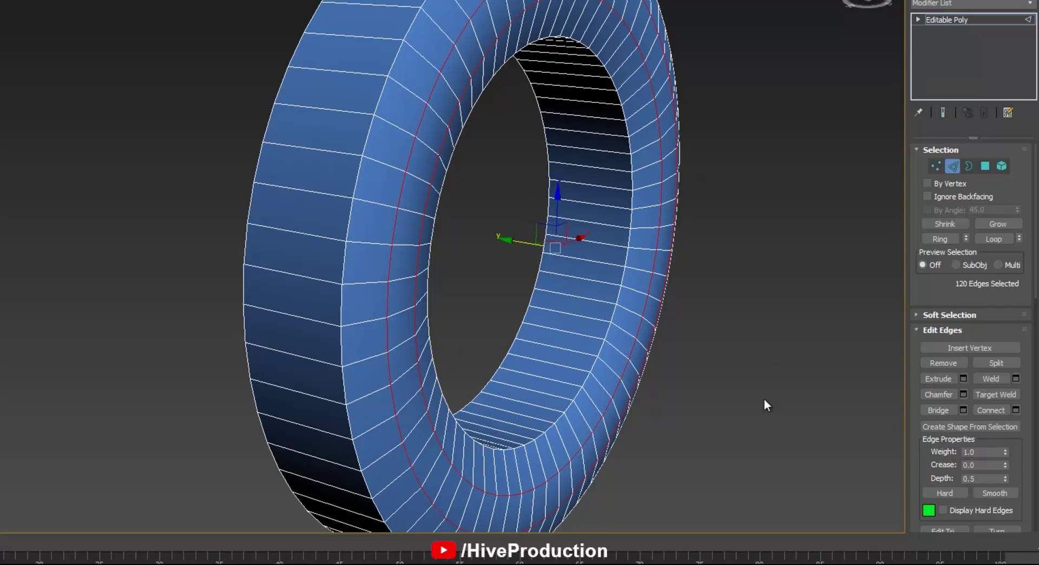
Chamfer the front face's outer and inner border edge loops by about 1.5 with 1 segment
double_click(378, 100)
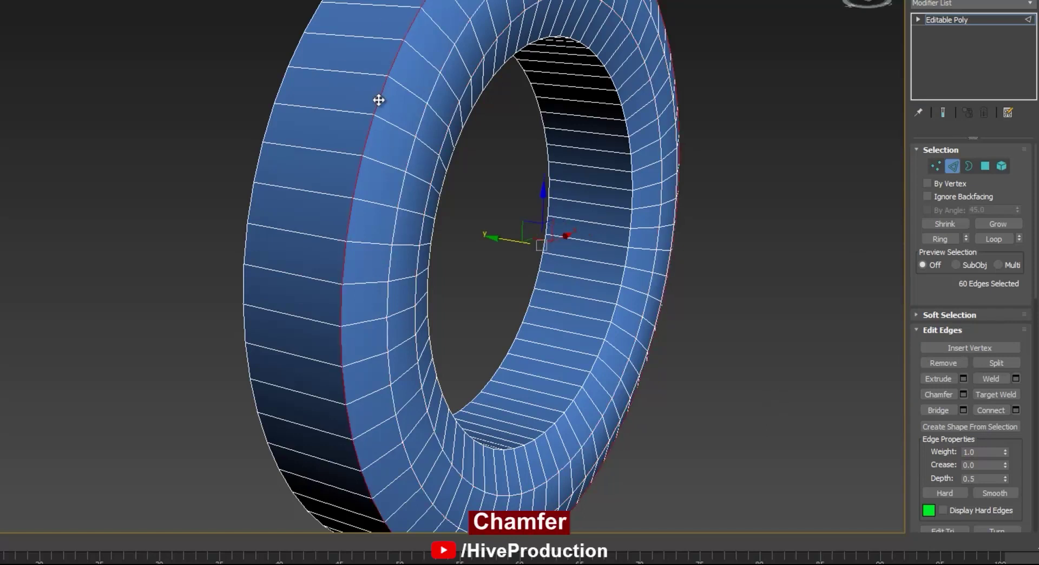
double_click(623, 113, "ctrl")
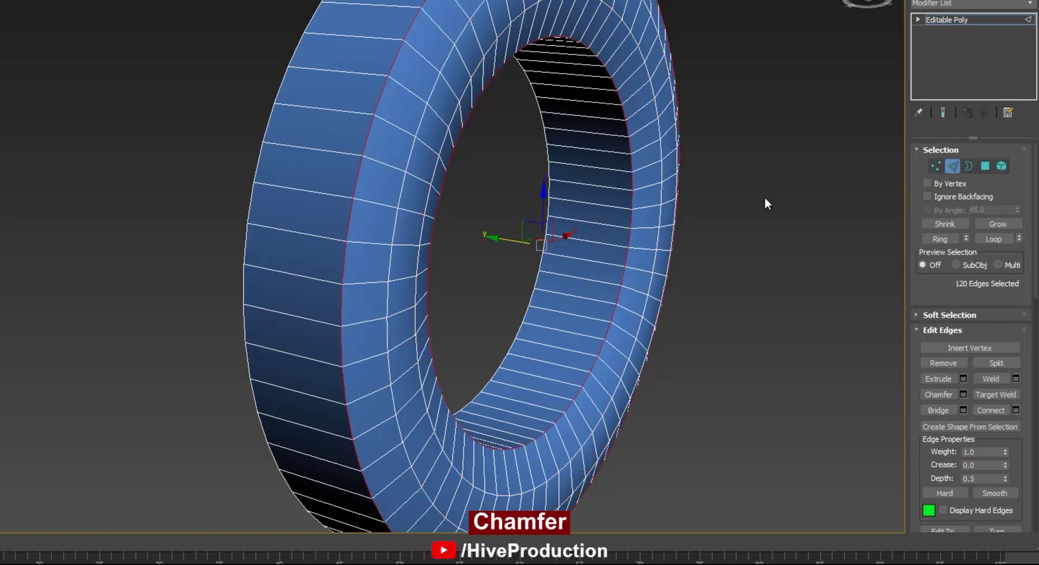
left_click(963, 395)
left_click_drag(356, 270, 355, 255)
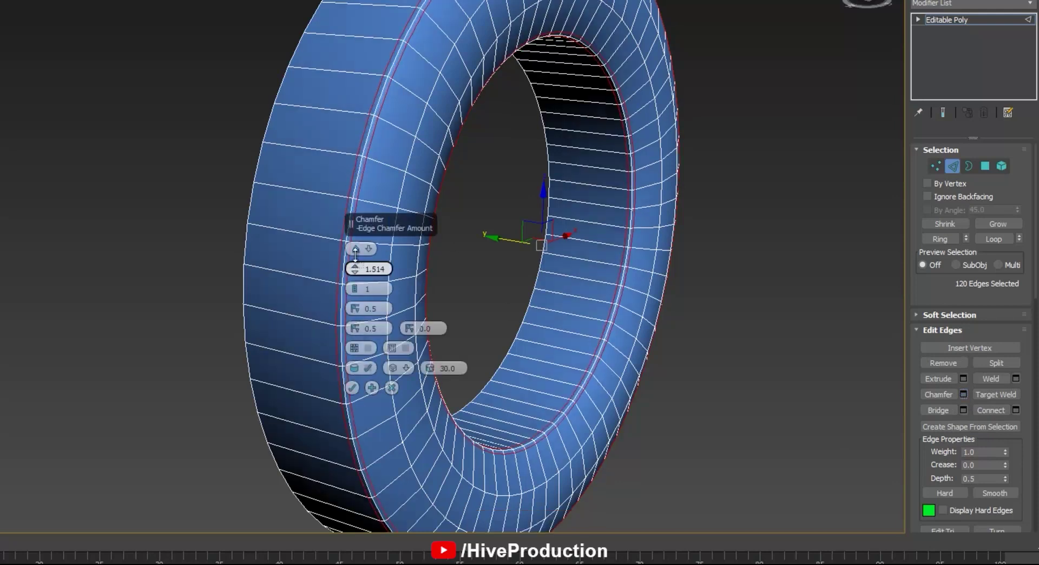
left_click(352, 388)
left_click(716, 341)
Connect the ring of crosswise edges around the outer rim surface with 2 segments and pinch -1
scroll(533, 310, "down", 4)
middle_click_drag(481, 262, 945, 198, "alt")
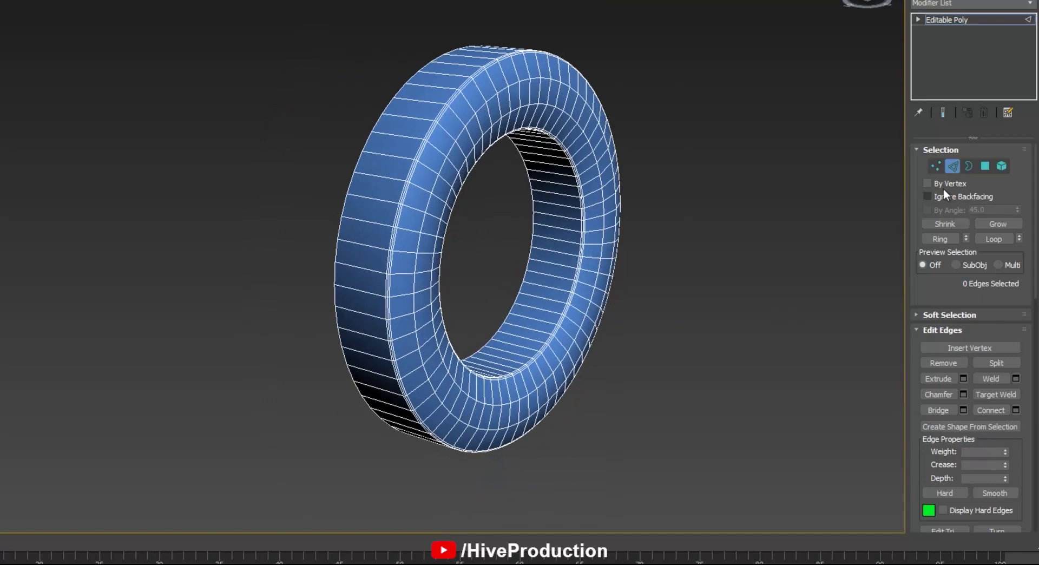
left_click(394, 156)
middle_click_drag(394, 157, 1024, 400, "alt")
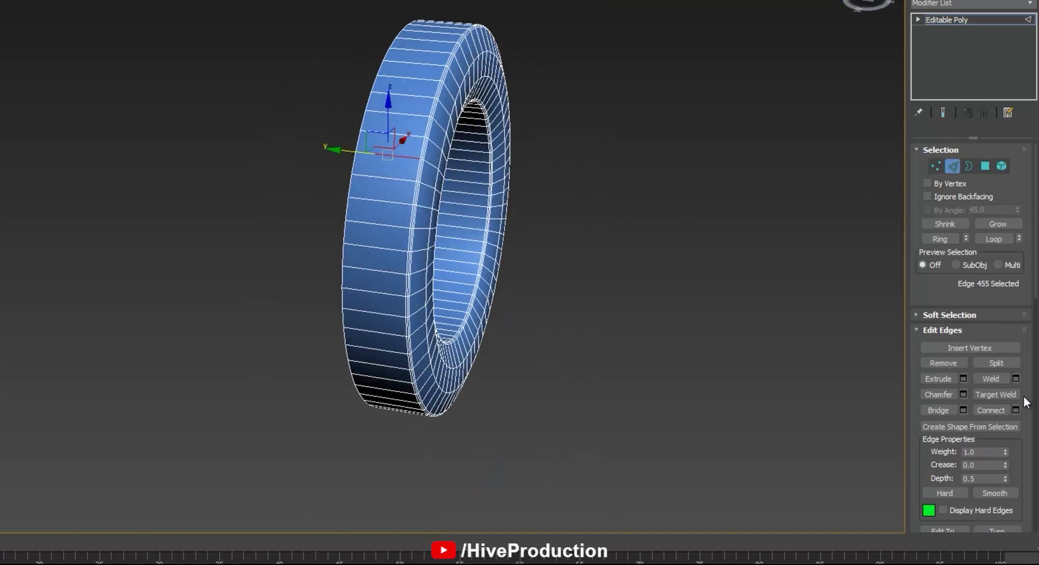
left_click(940, 238)
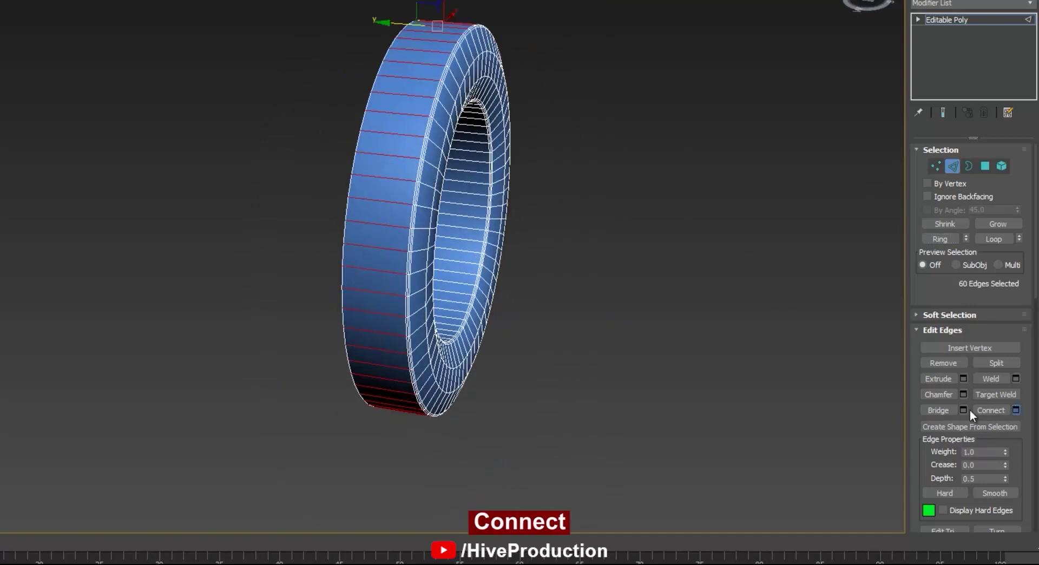
left_click(1016, 410)
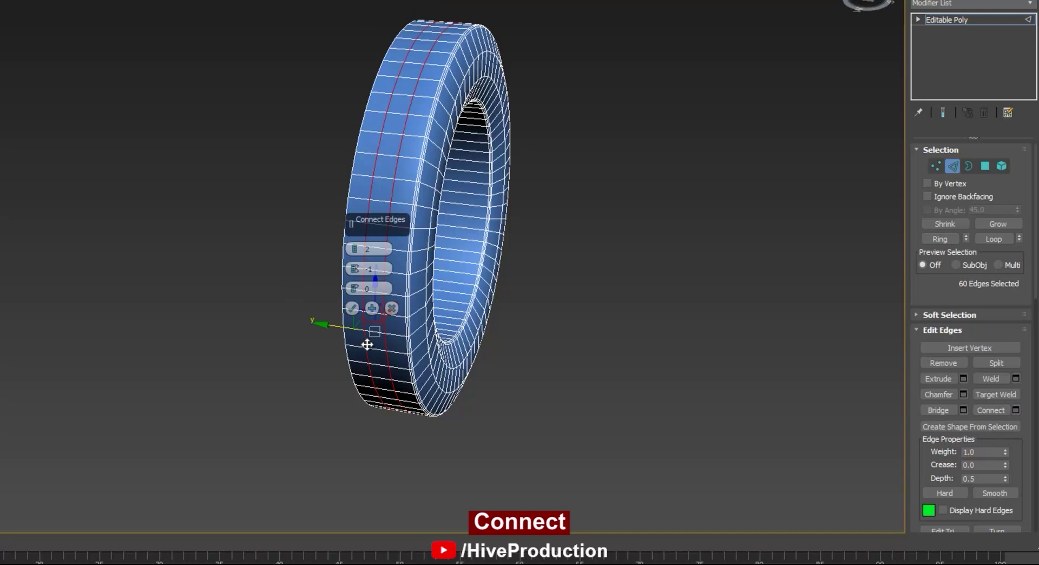
left_click(352, 308)
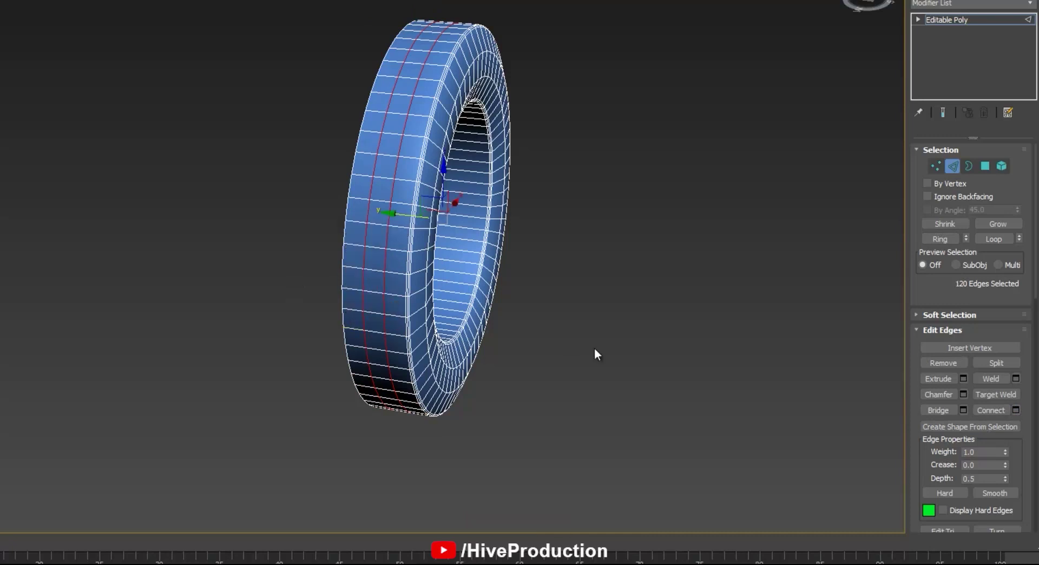
left_click(606, 353)
scroll(411, 335, "up", 4)
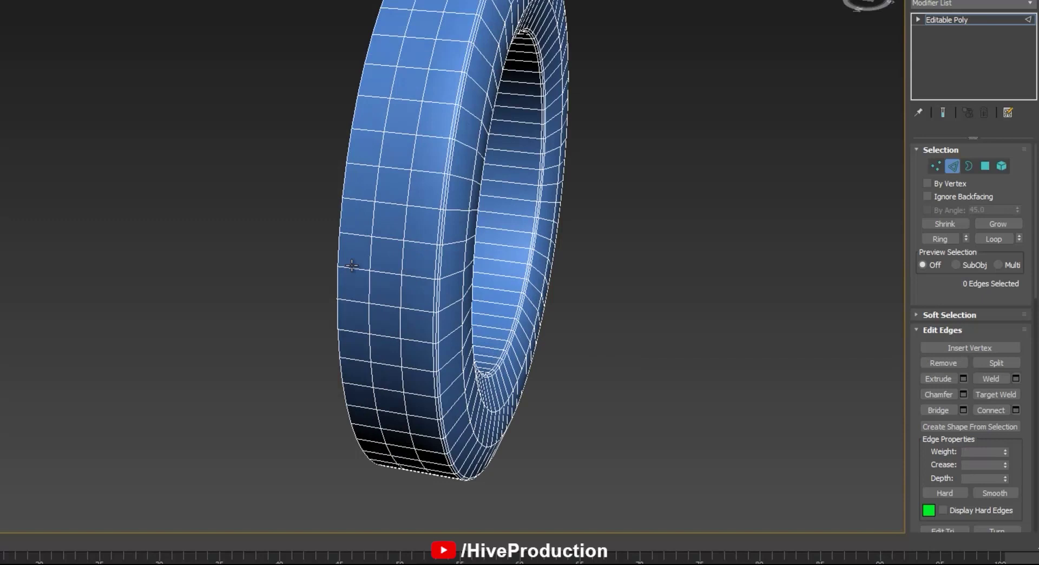
Rotate the edge loop along the outer rim's rear border slightly about Y to slant the adjoining crosswise edges
double_click(300, 168)
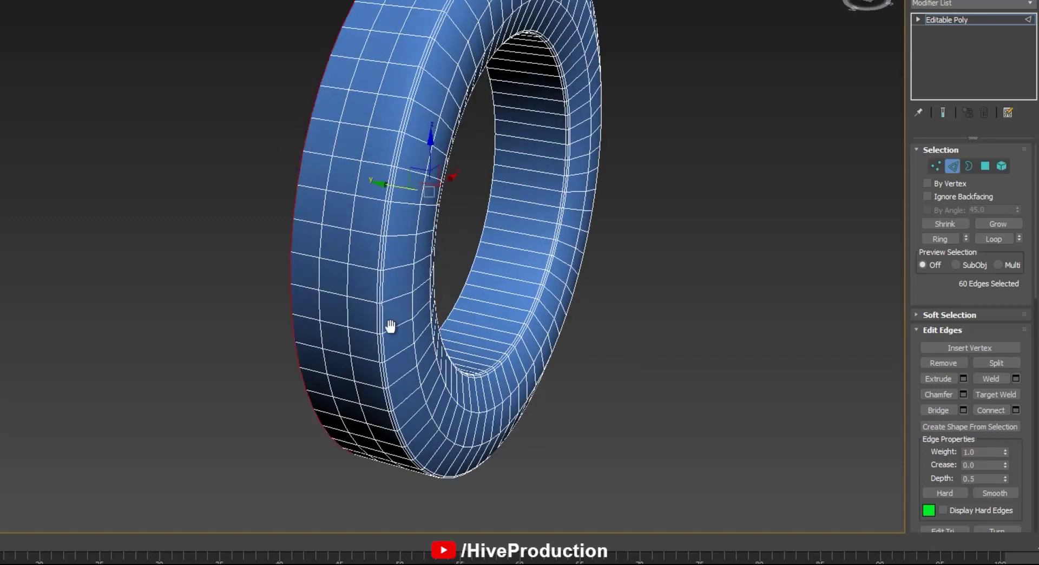
scroll(390, 327, "down", 4)
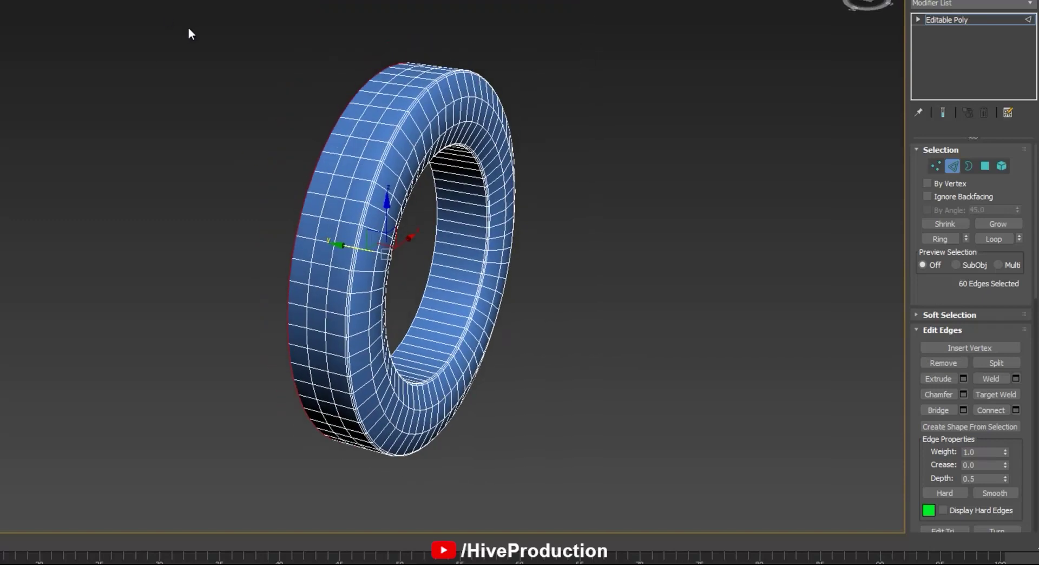
key("e")
scroll(325, 230, "up", 2)
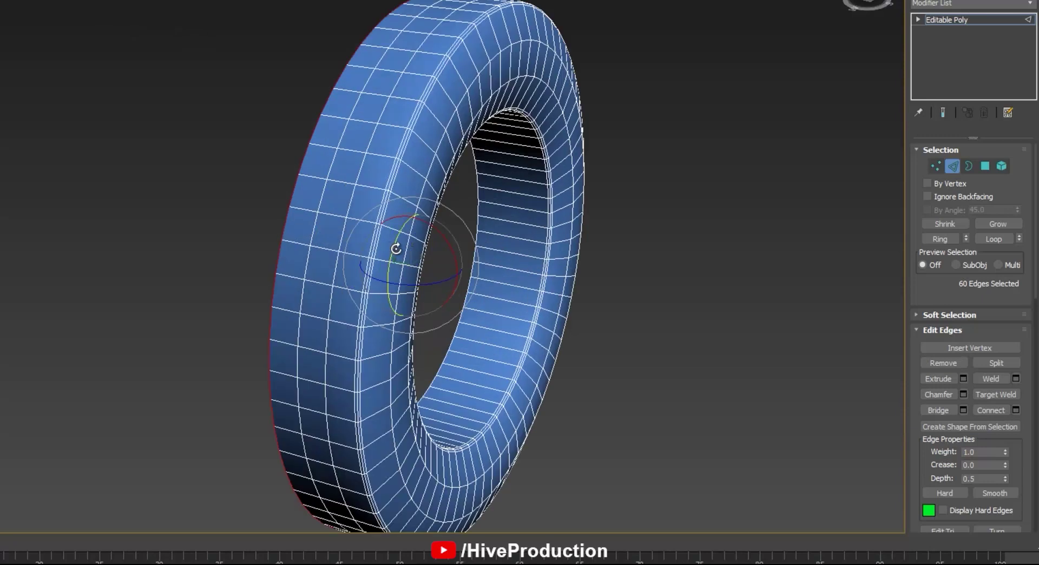
left_click_drag(397, 240, 398, 244)
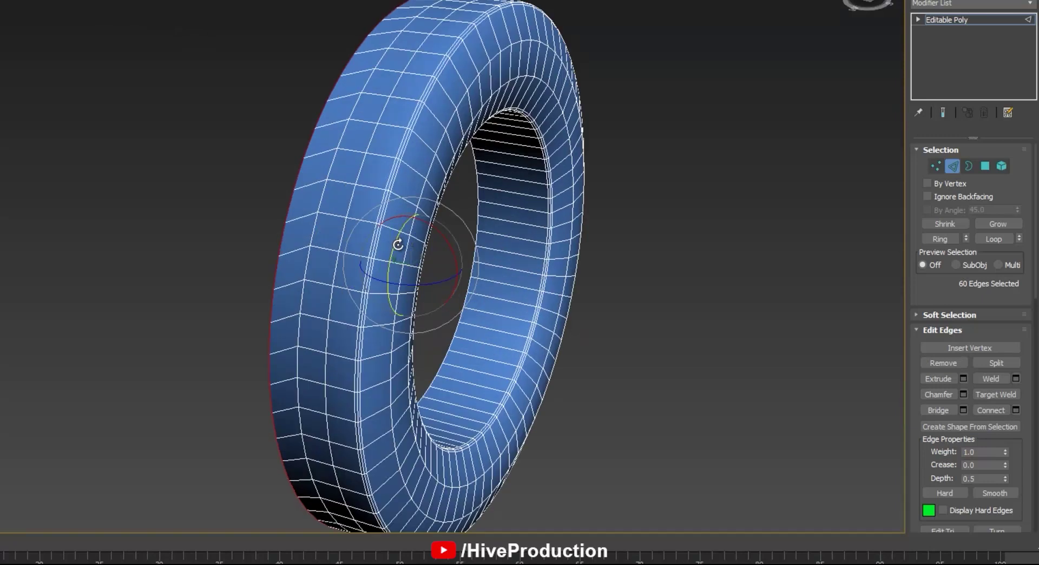
Rotate the edge loop at the outer rim's front border slightly about Y to form a chevron tread pattern
double_click(386, 173)
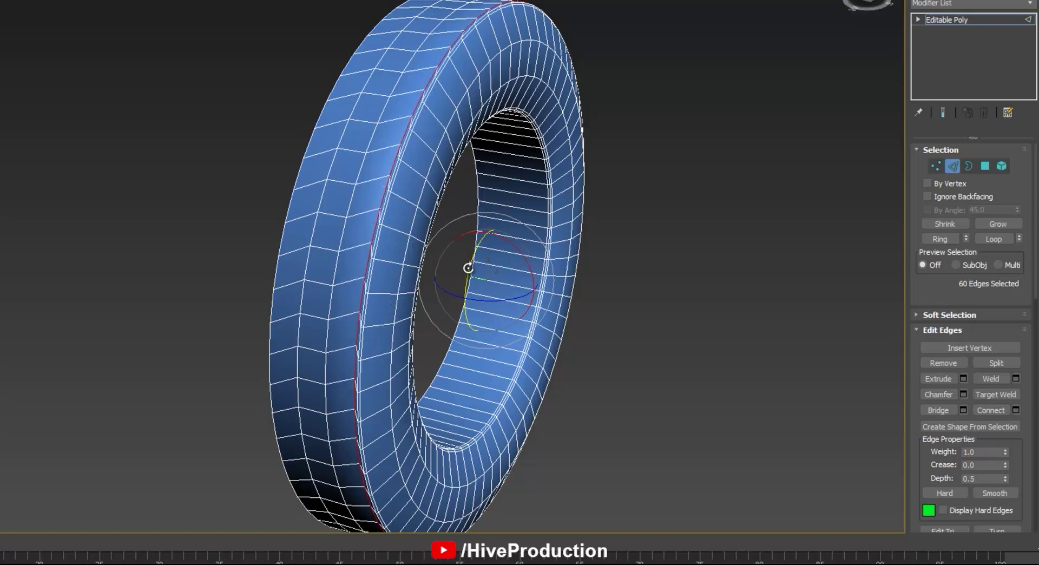
left_click_drag(468, 267, 473, 266)
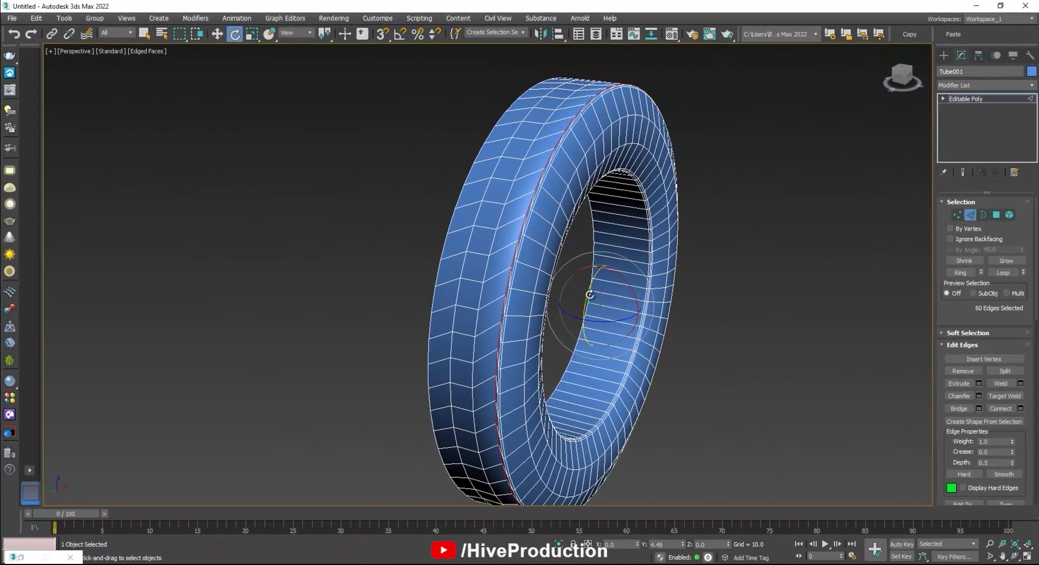
left_click(780, 384)
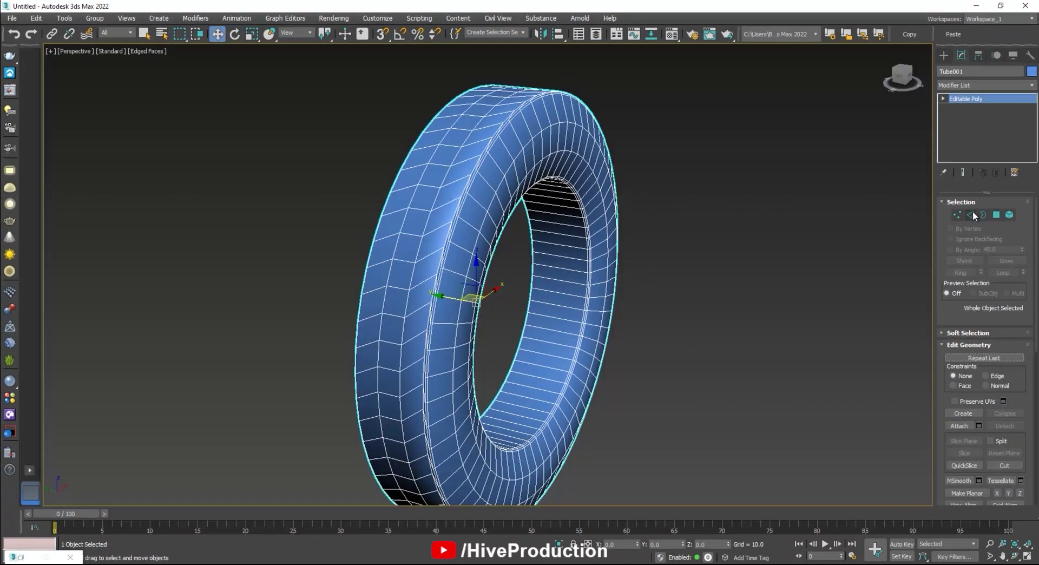
Select every polygon across the outer tread by ringing three adjacent crosswise edges and converting the edge selection to polygons
left_click(973, 215)
left_click(381, 259)
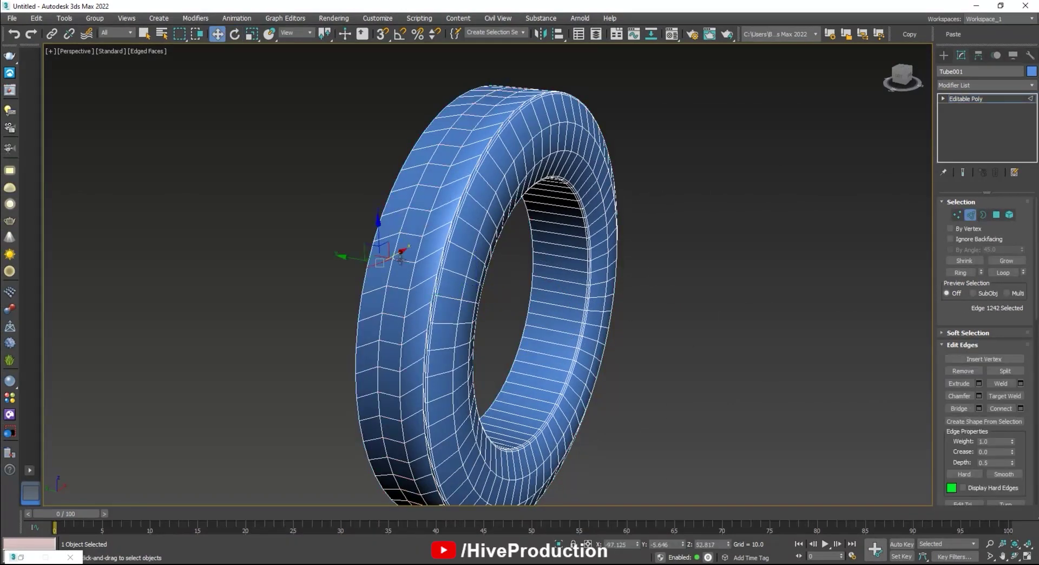
left_click(405, 259, "ctrl")
left_click(429, 252, "ctrl")
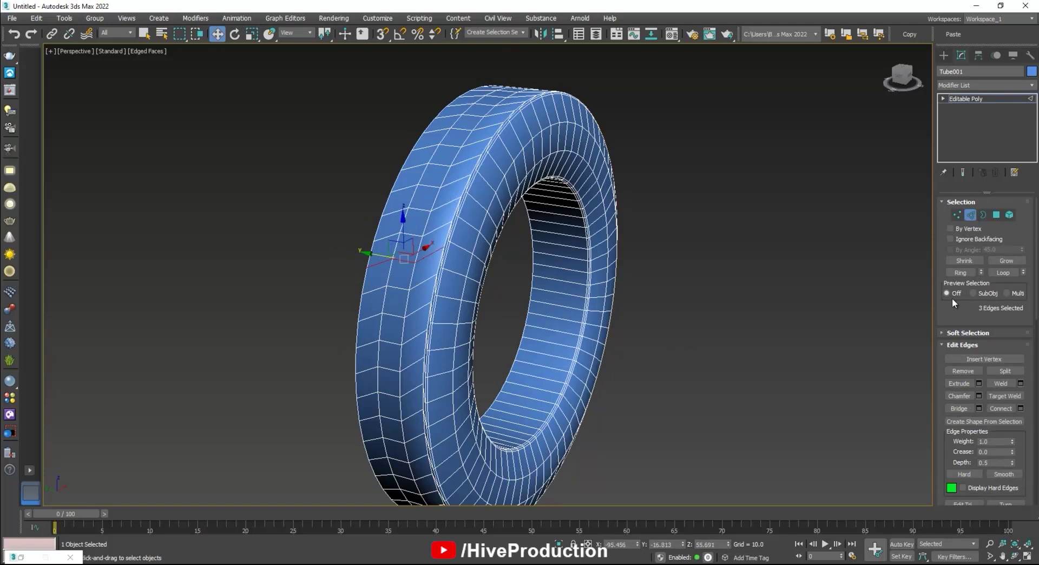
left_click(1021, 409)
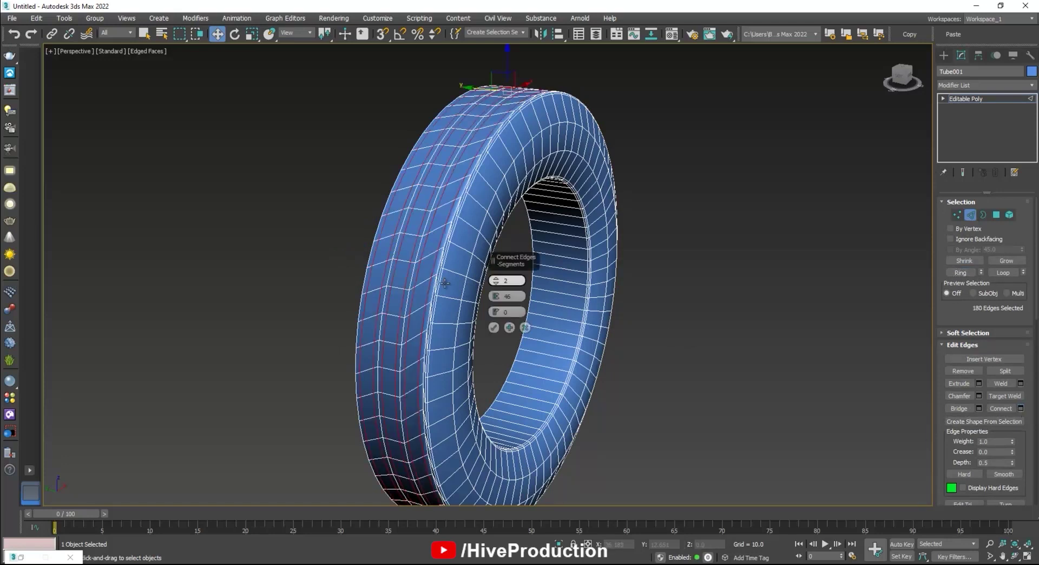
left_click(525, 328)
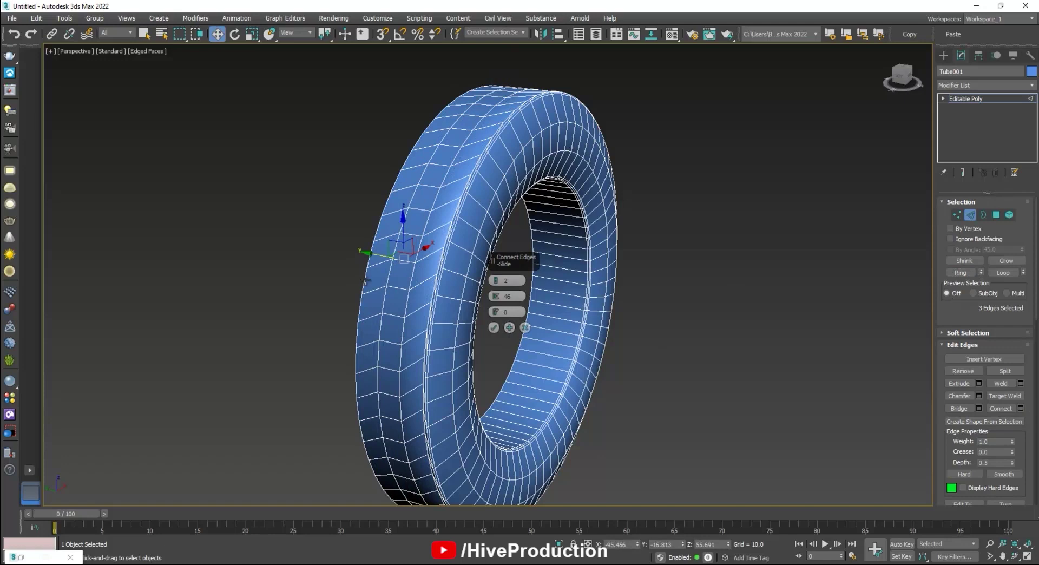
left_click(961, 273)
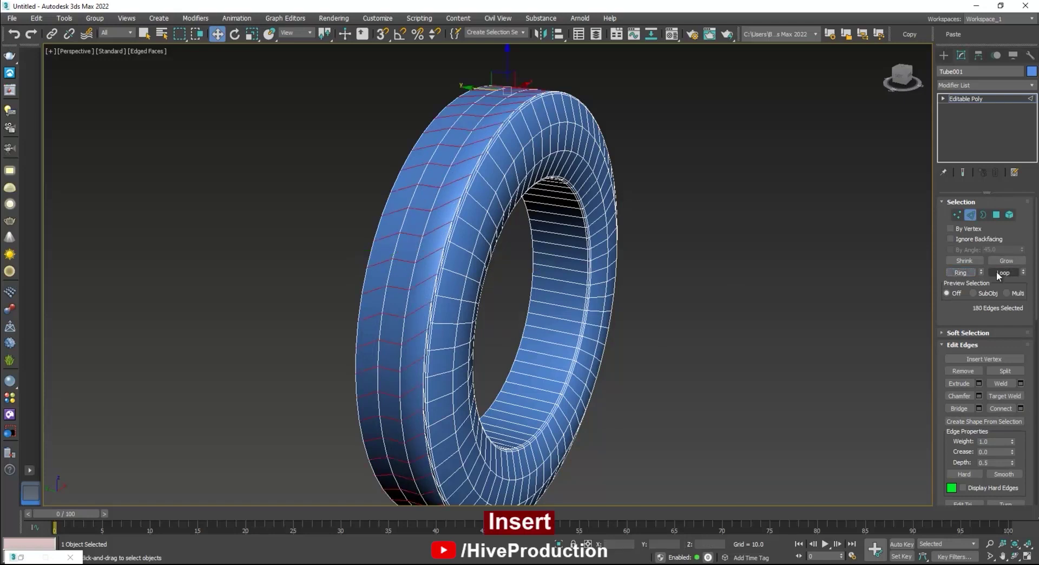
left_click(996, 215, "ctrl")
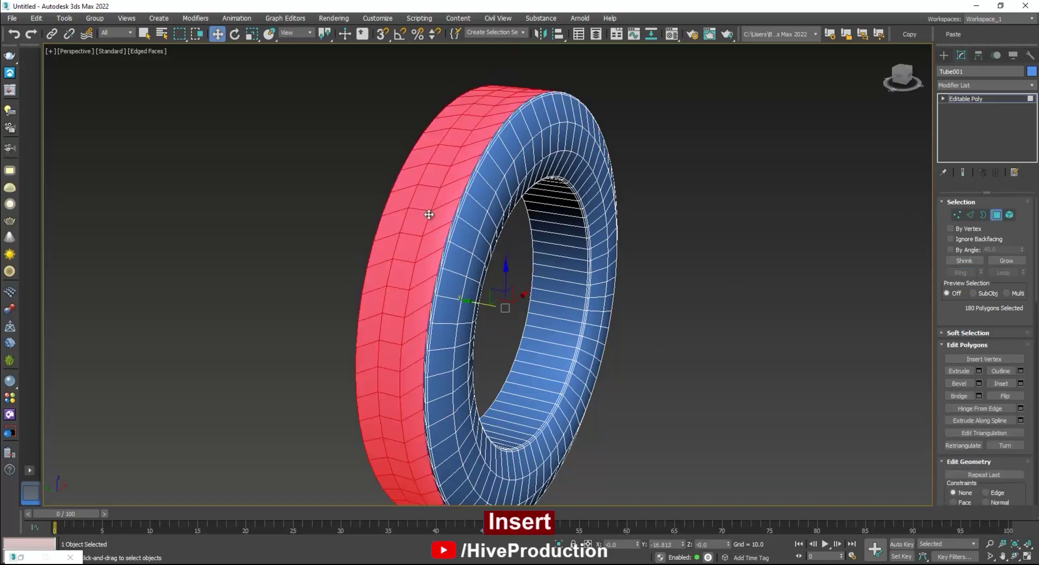
Inset each selected tread polygon individually by 1.0 and extrude them by about 2.029 to form raised tread blocks
left_click(1021, 383)
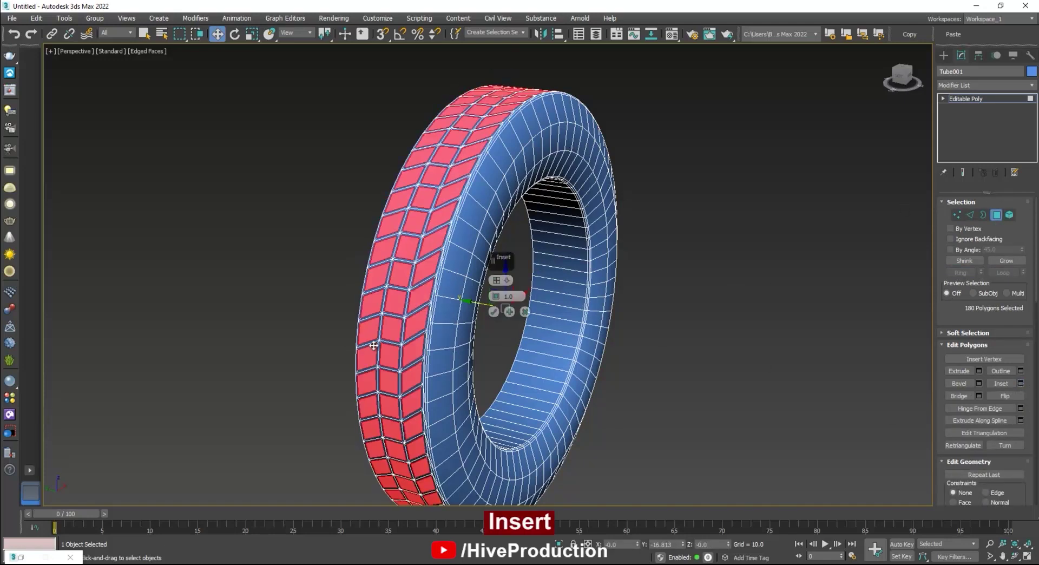
left_click(493, 312)
left_click(979, 371)
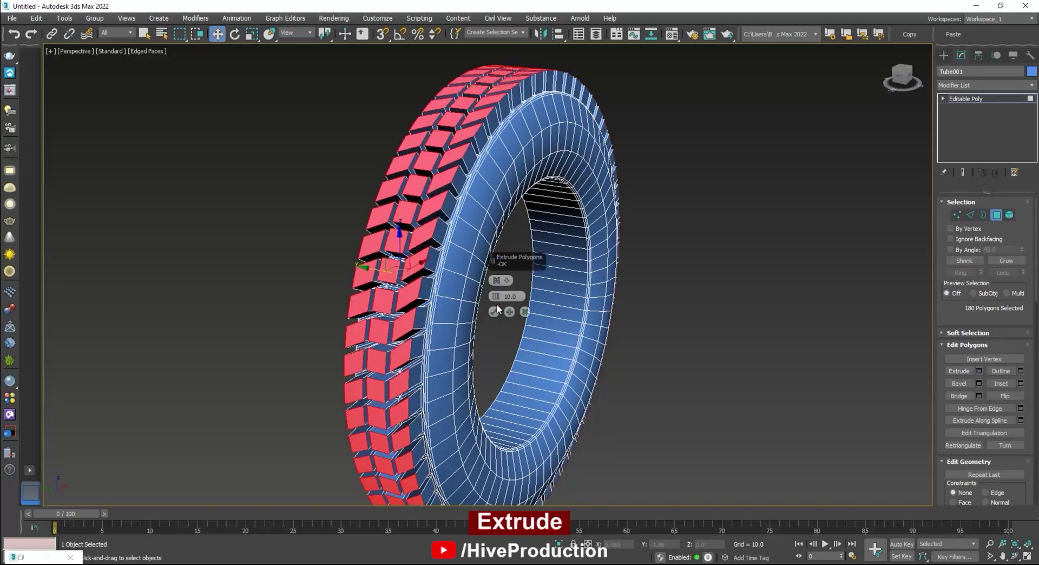
left_click_drag(496, 296, 490, 339)
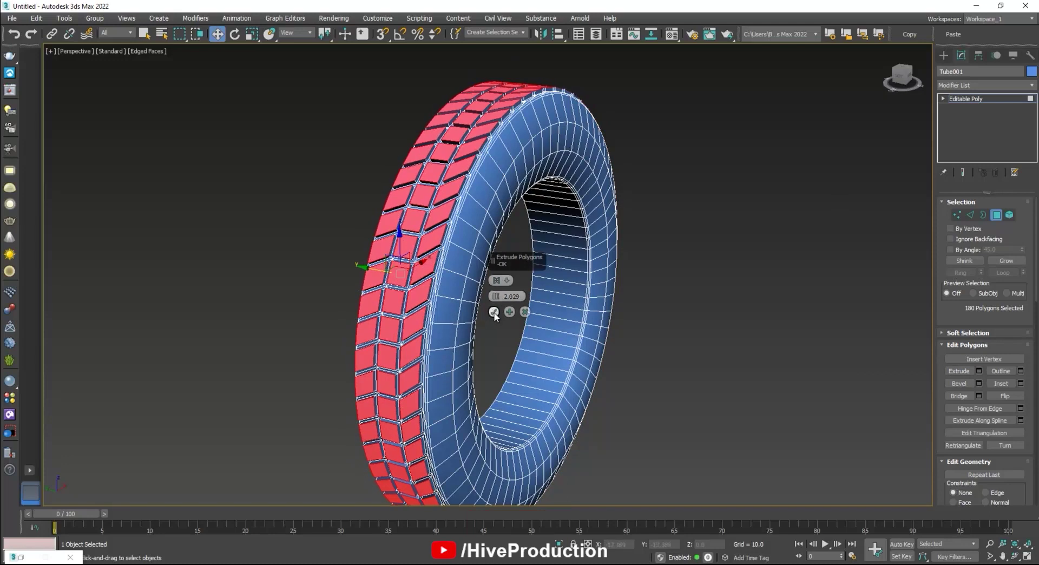
left_click(494, 312)
left_click(783, 359)
left_click(996, 215)
left_click(801, 338)
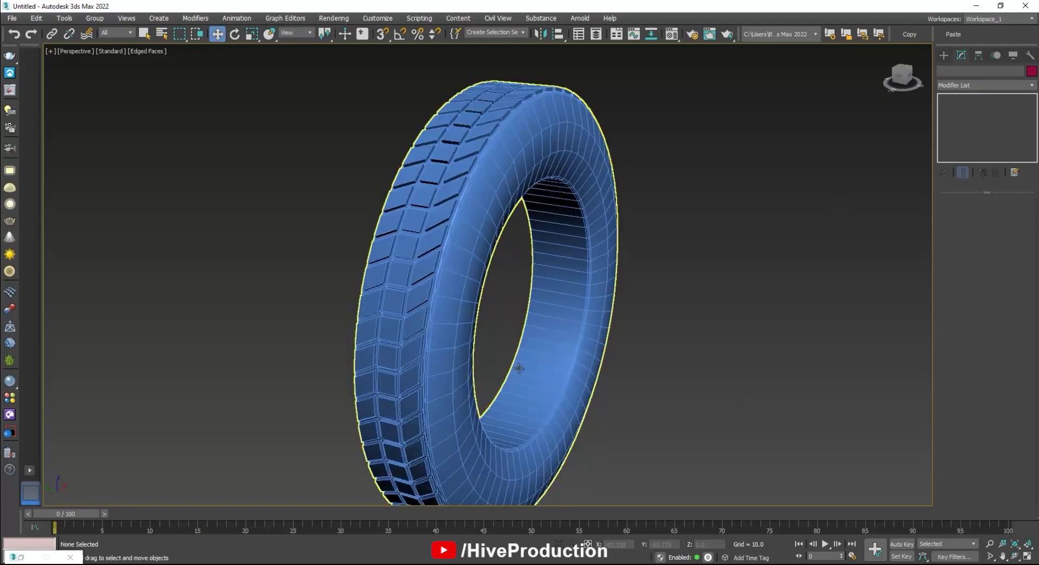
Apply a Symmetry modifier with the Z mirror axis to the ring to complete the tyre's full width
middle_click_drag(449, 359, 482, 360, "alt")
middle_click_drag(548, 319, 535, 318, "alt")
left_click(536, 317)
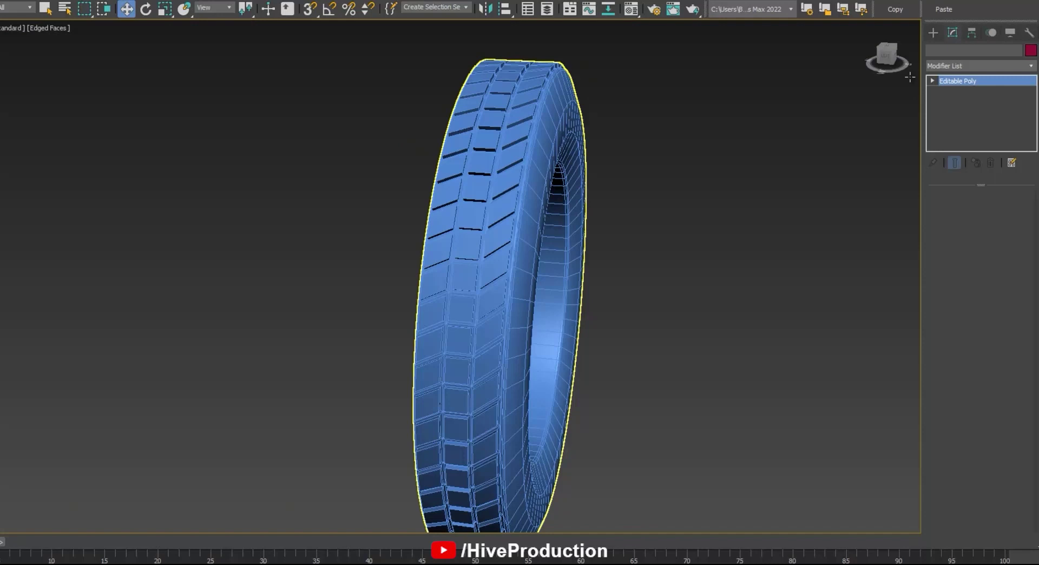
left_click(953, 85)
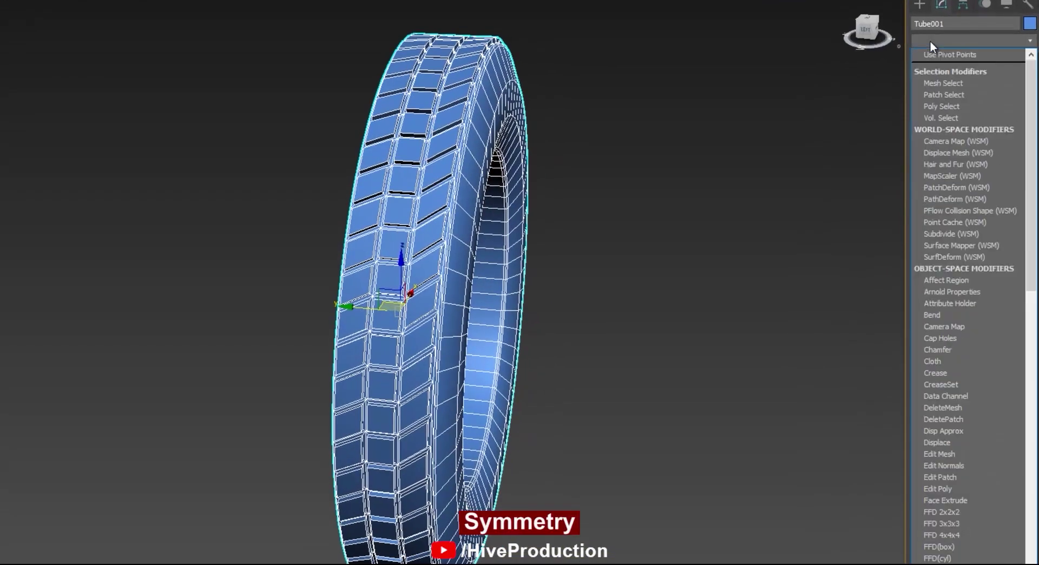
key("s")
key("s")
key("s")
key("s")
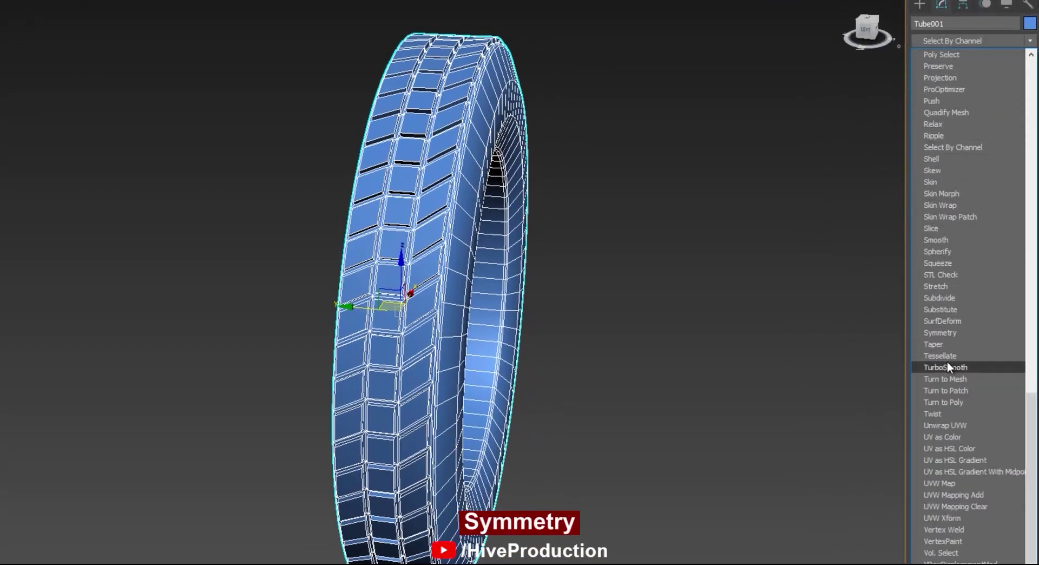
left_click(954, 333)
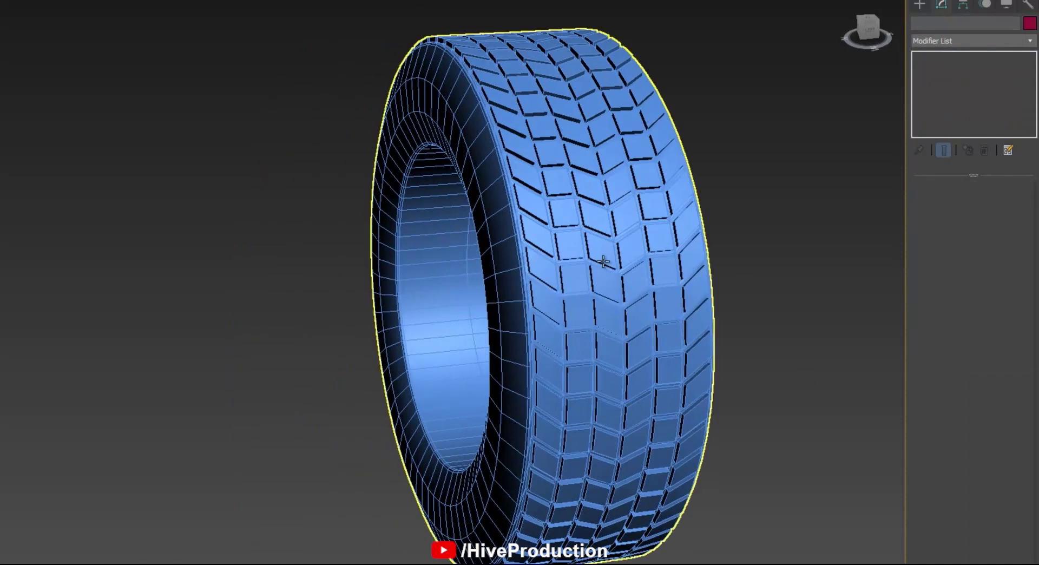
Scale the tyre along its Y axis to 75 percent to narrow its width
left_click(603, 262)
middle_click_drag(652, 306, 594, 309, "alt")
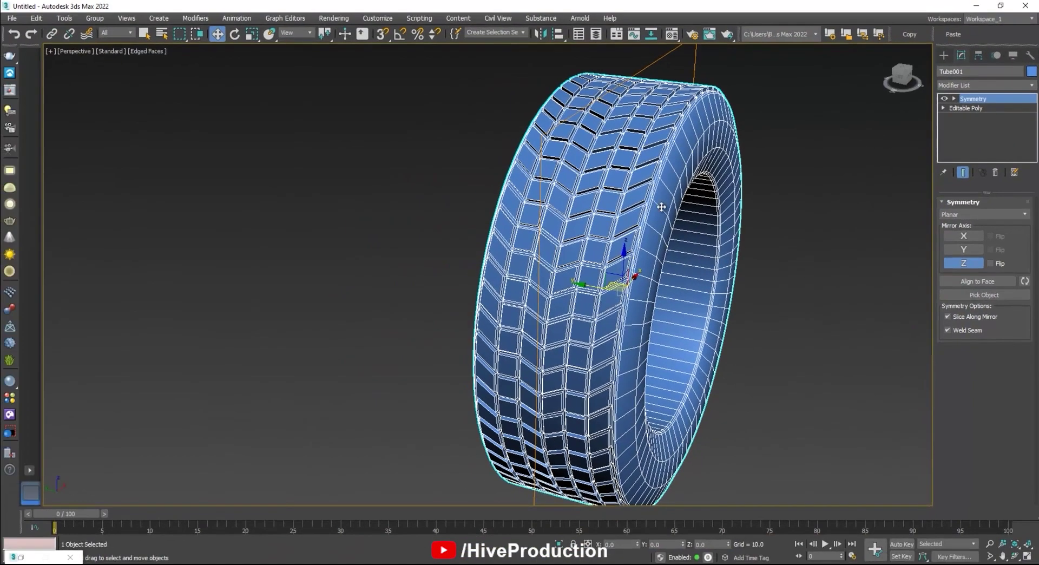
key("r")
left_click_drag(614, 296, 632, 297)
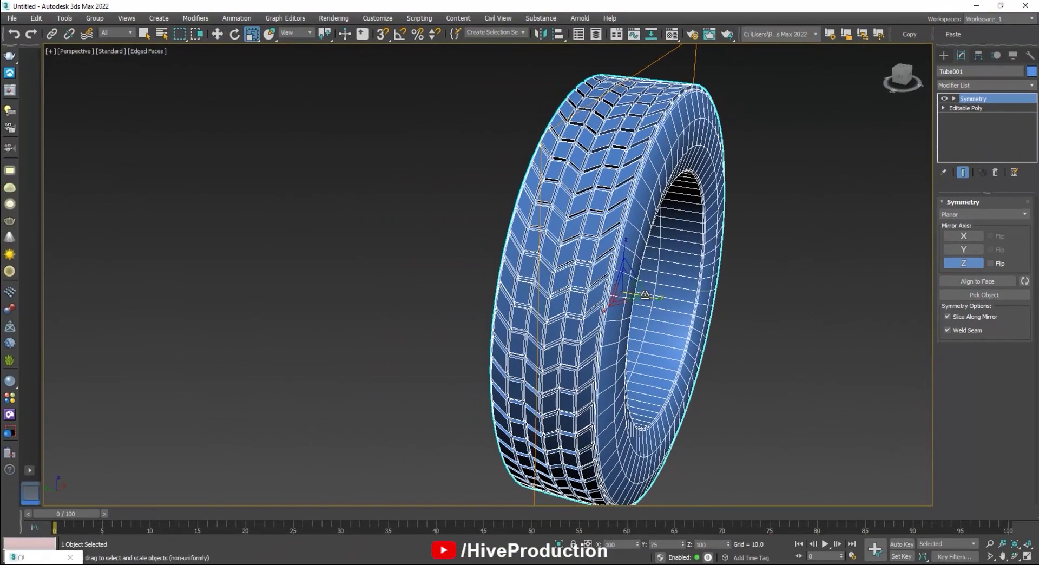
left_click(781, 333)
Create a cylinder from the tyre's centre in the Front view, filling the hole, with radius about 71 and height about 54
middle_click_drag(781, 333, 702, 403, "alt")
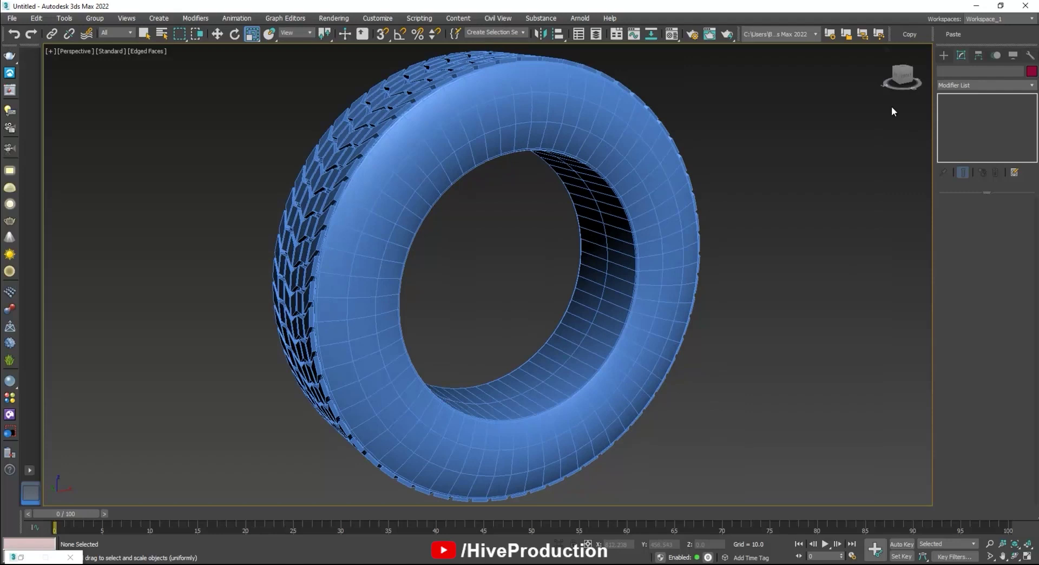
left_click(944, 55)
left_click(961, 154)
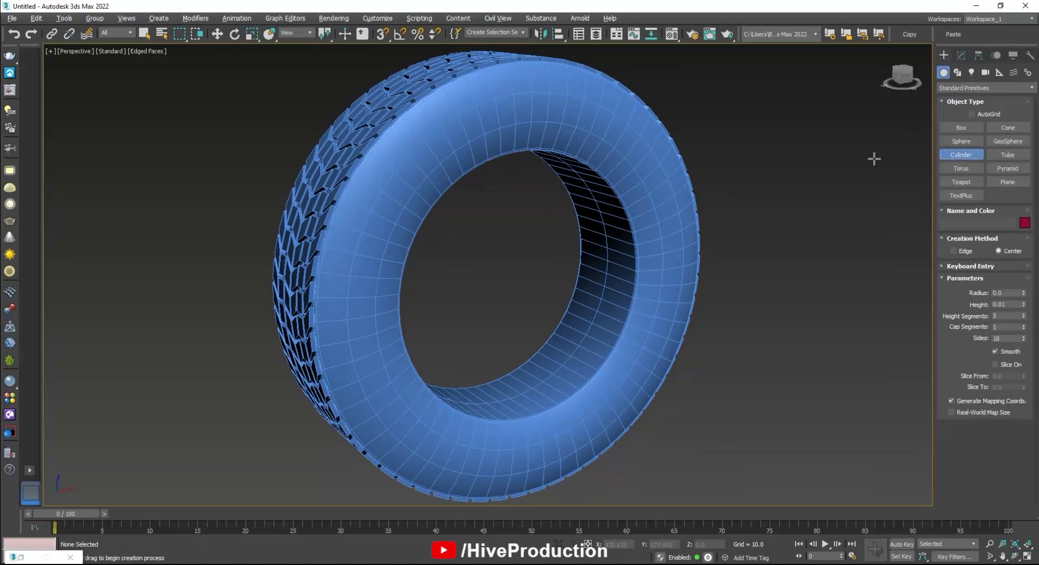
key("alt+w")
left_click_drag(713, 158, 759, 219)
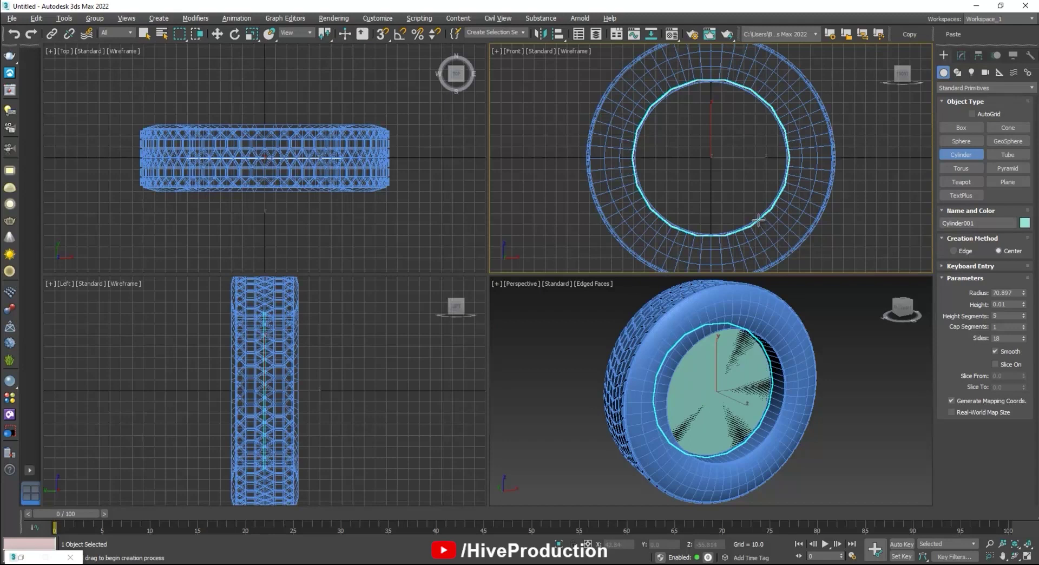
left_click(752, 161)
Move the cylinder across the tyre's width in the Left view so it sits centred inside the tyre
right_click(334, 398)
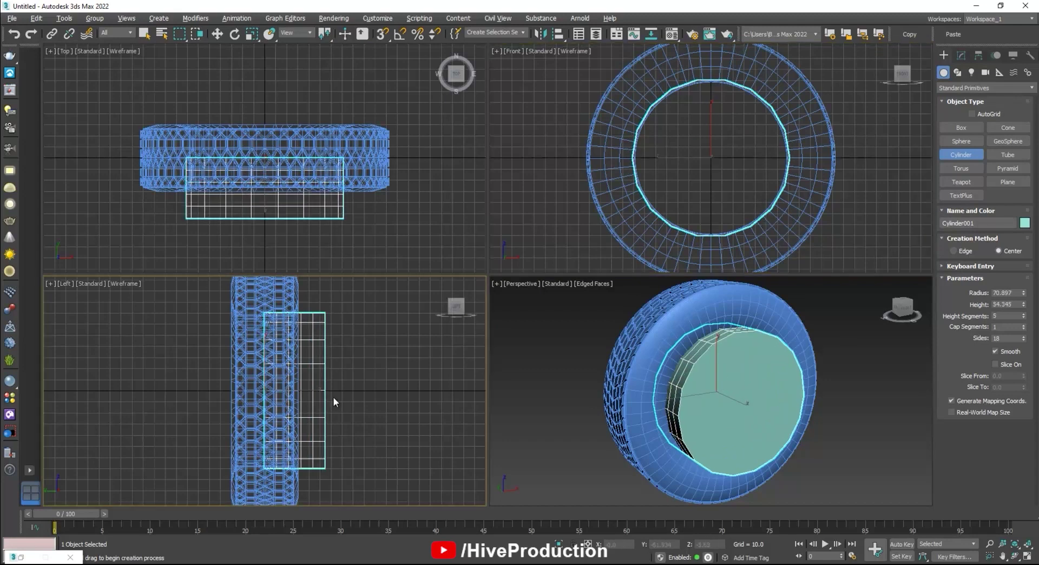
key("w")
left_click_drag(311, 390, 284, 387)
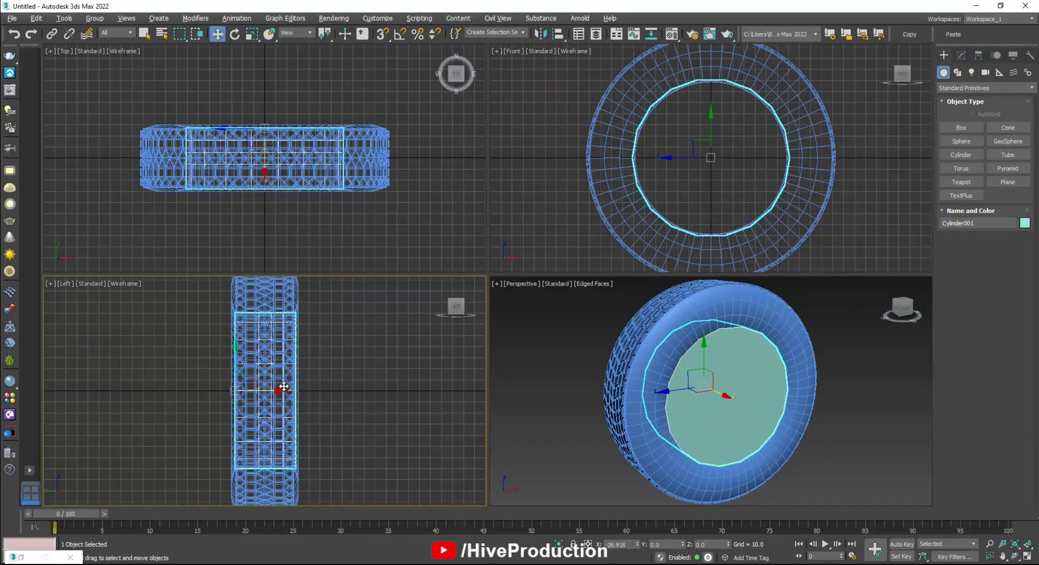
left_click(840, 428)
key("alt+w")
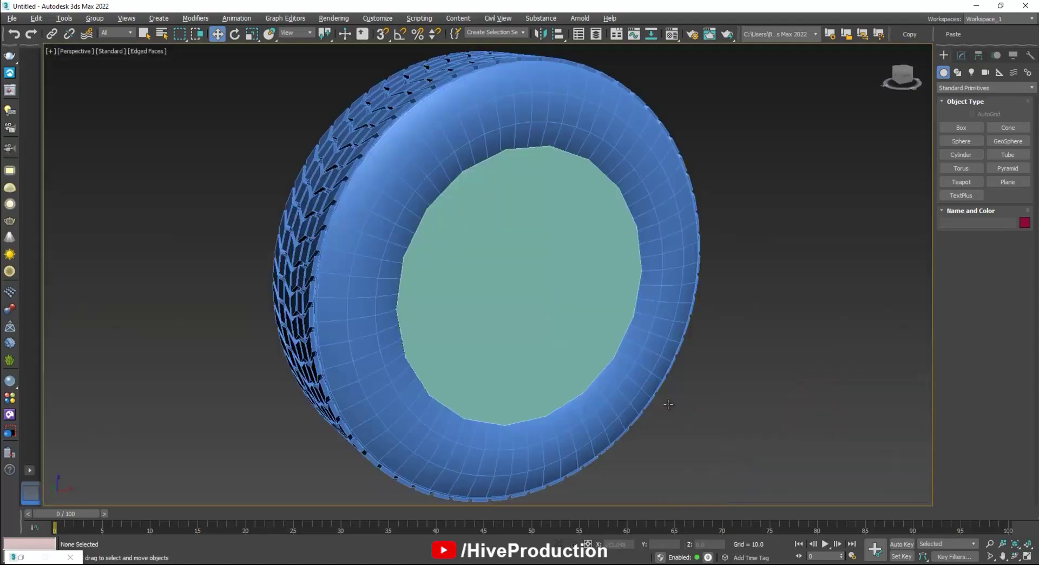
Set the cylinder's sides to 60 and its height segments to 1
left_click(559, 334)
middle_click_drag(559, 334, 551, 337, "alt")
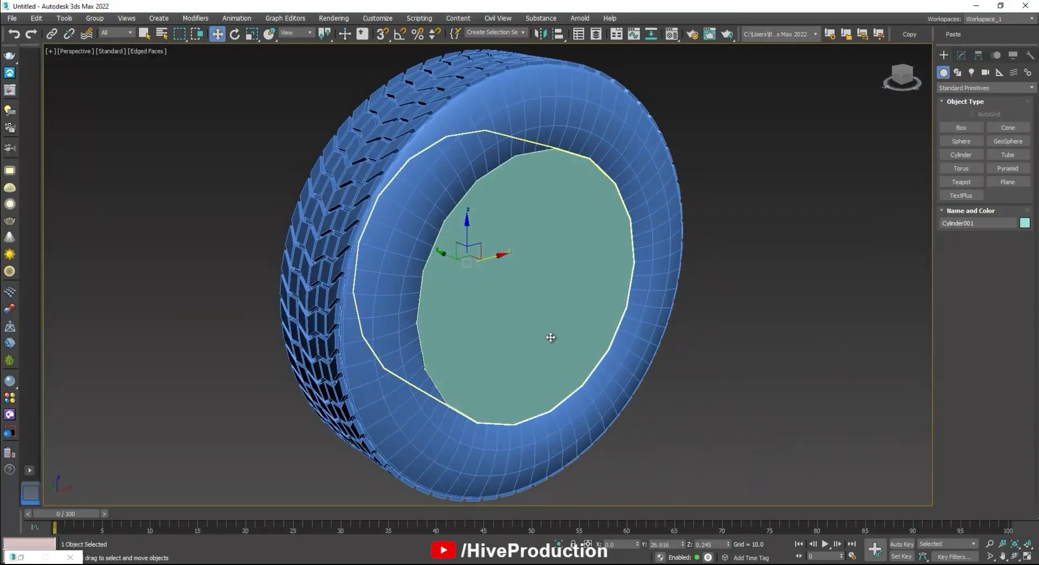
left_click(962, 54)
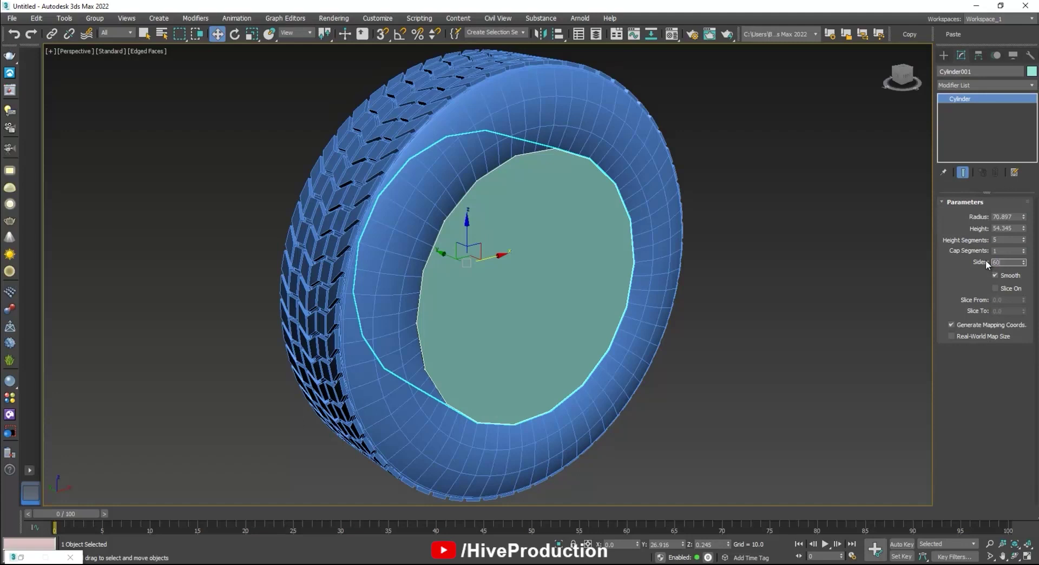
right_click(1024, 240)
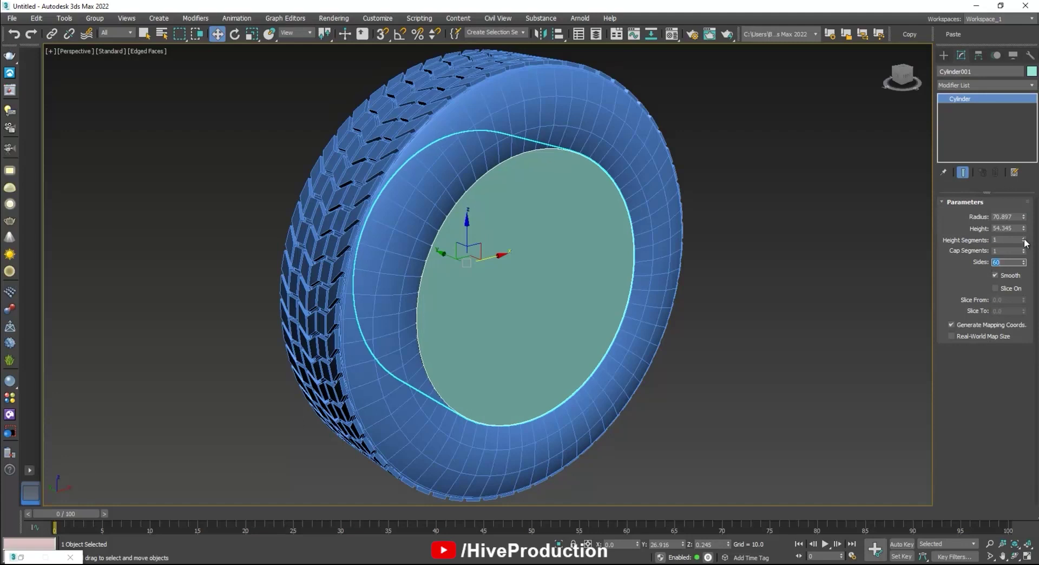
left_click(728, 309)
Convert the cylinder inside the tyre to an Editable Poly
left_click(520, 287)
right_click(549, 292)
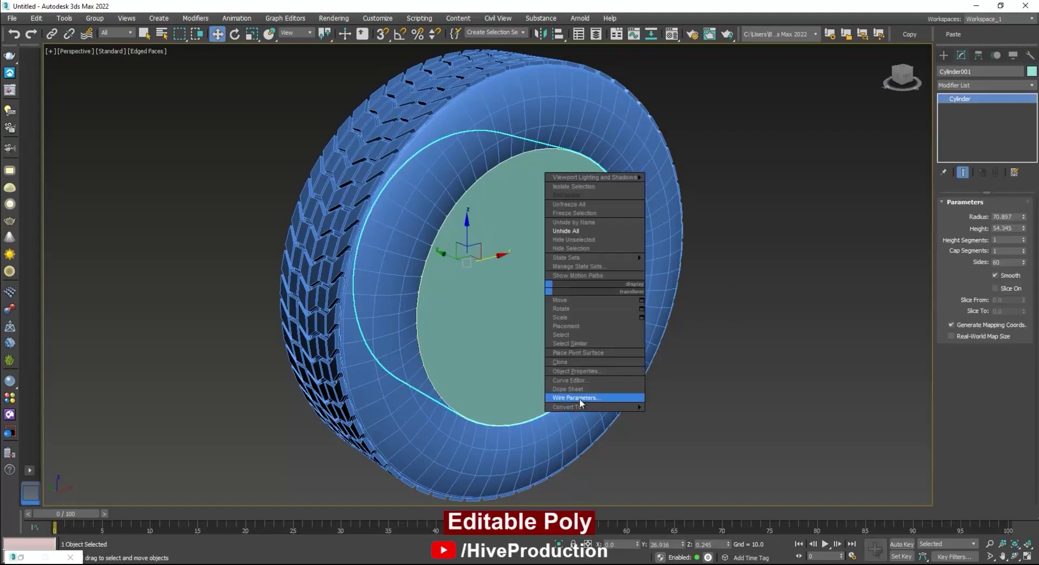
mouse_move(579, 399)
left_click(682, 417)
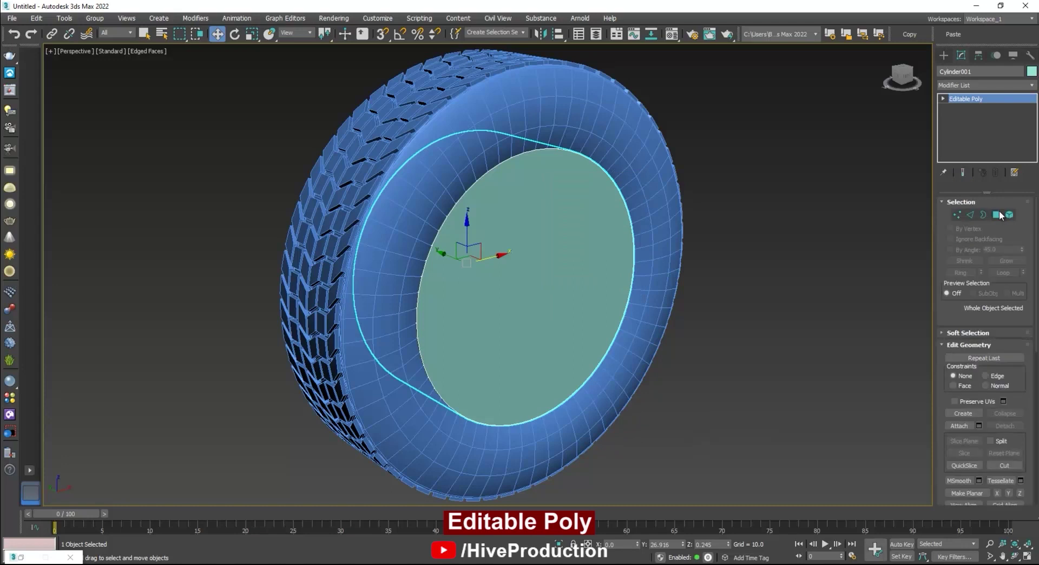
Delete the cylinder's front cap polygon
key("4")
left_click(513, 278)
key("Delete")
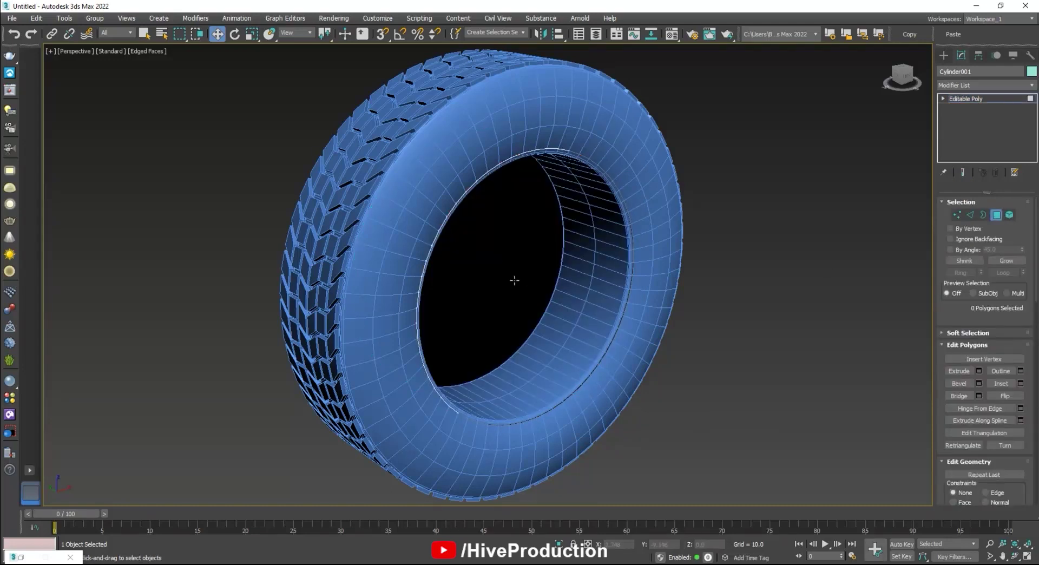
Extend the cylinder's open front border inward with a scaled-down copy to form a flat rim lip
left_click(982, 215)
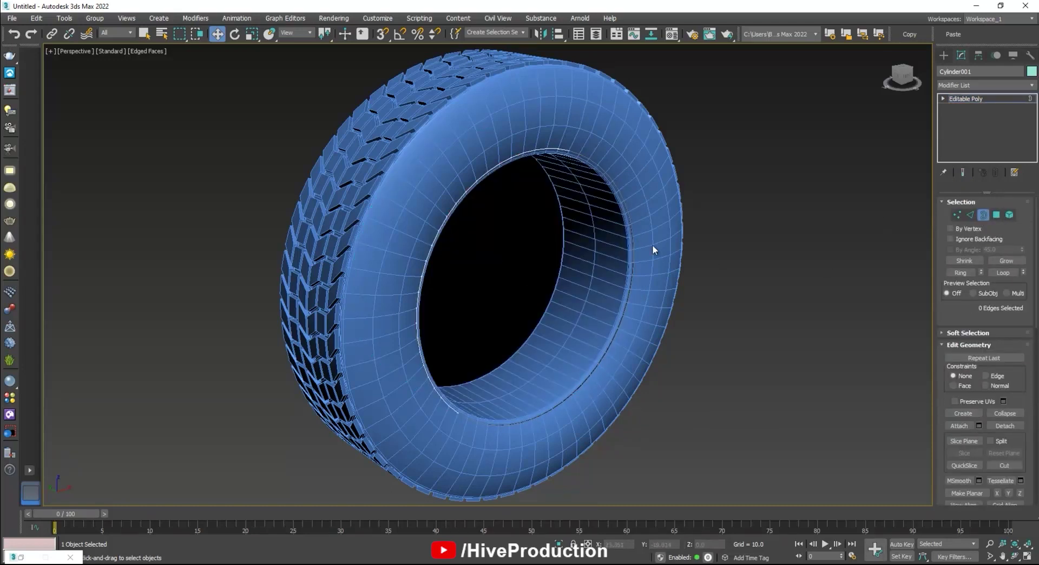
left_click(631, 226)
key("r")
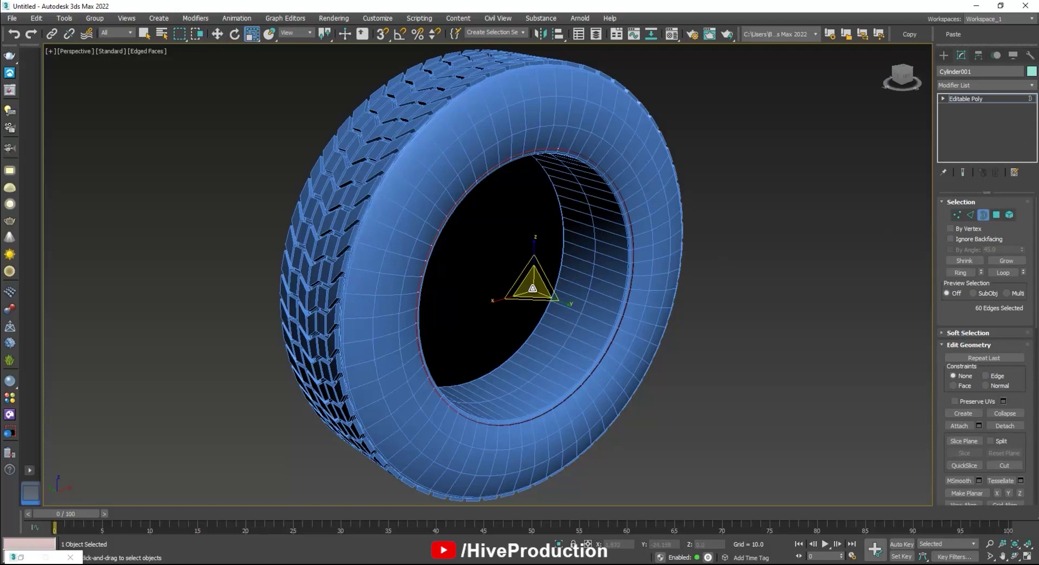
left_click_drag(532, 286, 532, 293, "shift")
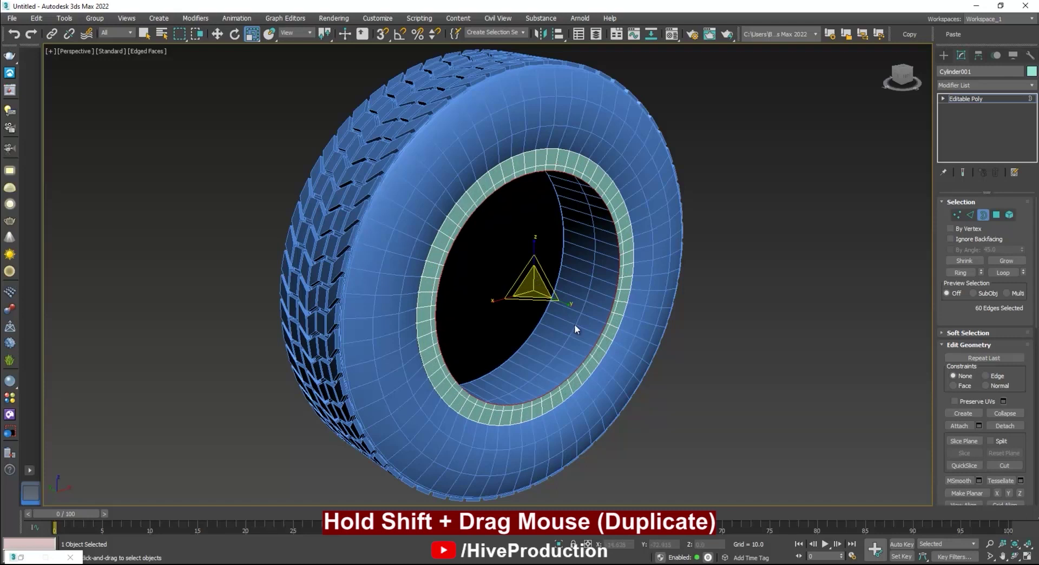
Extend the lip's inner border slightly into the tyre and back outward as a cone narrowing toward the hub
key("w")
left_click_drag(518, 285, 519, 286, "shift")
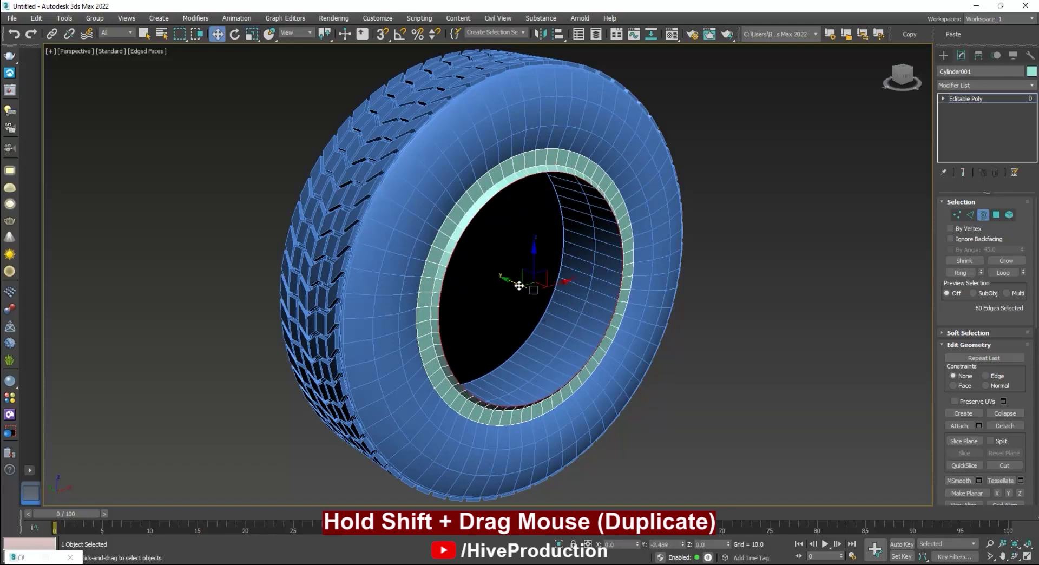
middle_click_drag(520, 286, 526, 297, "alt")
left_click_drag(518, 285, 564, 325, "shift")
key("e")
key("r")
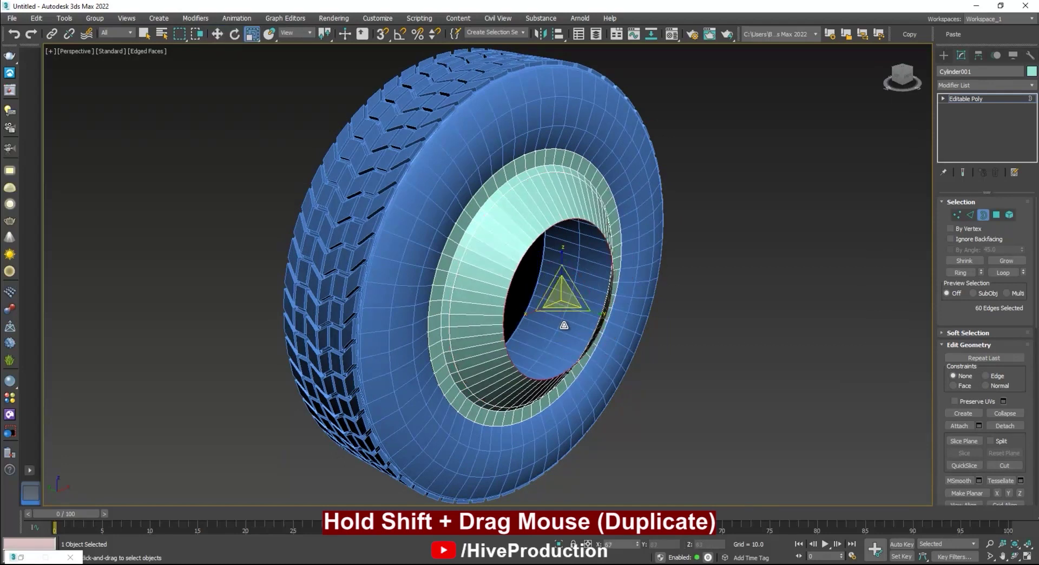
middle_click_drag(558, 323, 567, 295, "alt")
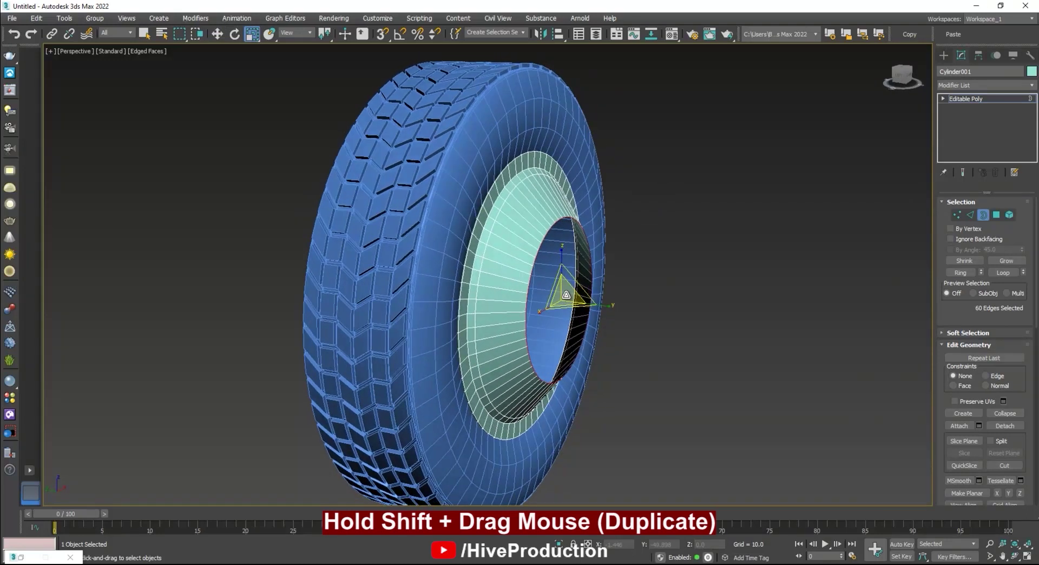
Extend the cone's front border into a flat ring and a short raised collar with a narrower flat face
left_click_drag(564, 296, 566, 311, "shift")
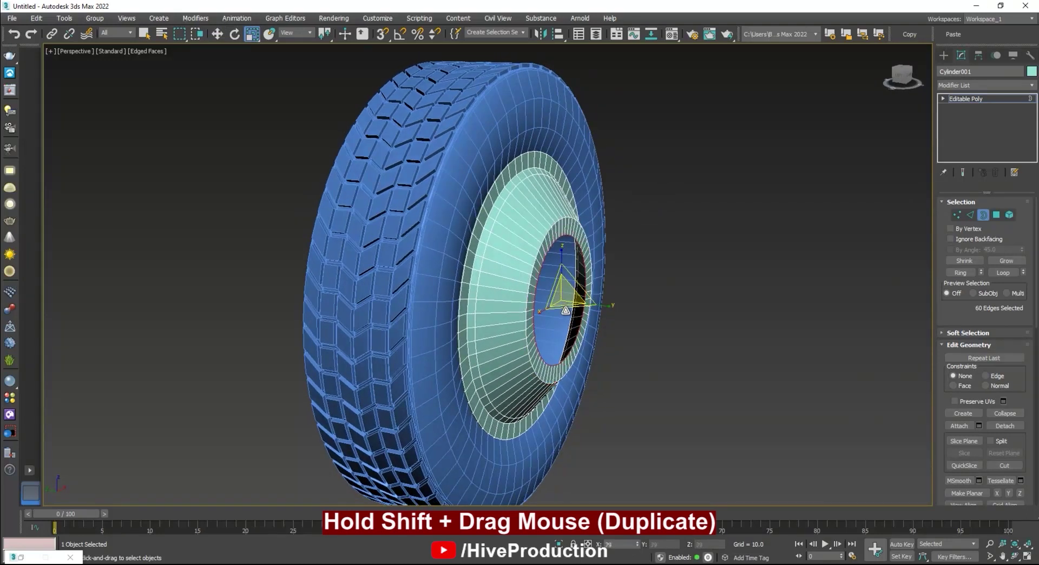
key("w")
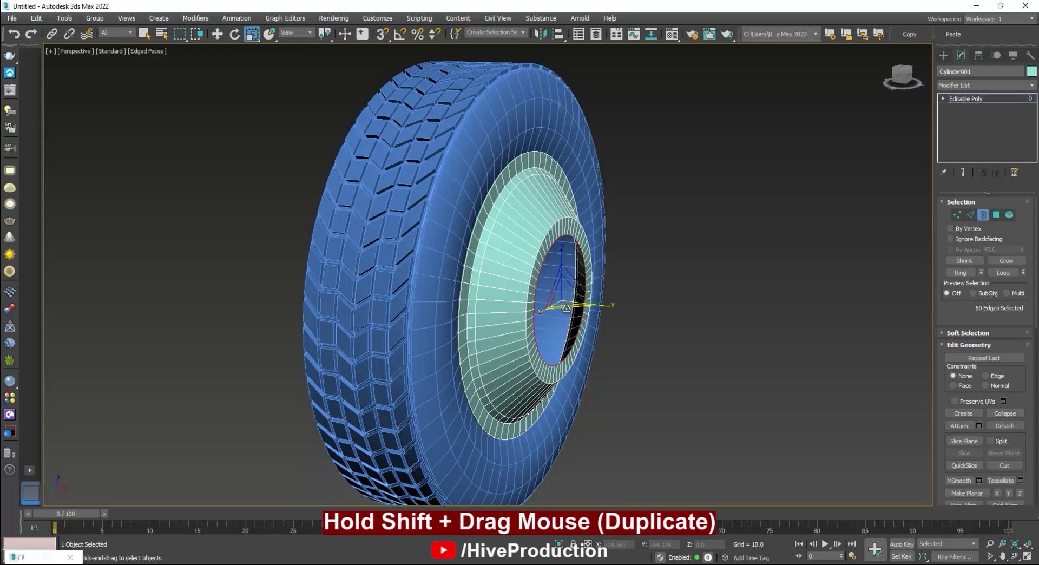
key("w")
left_click_drag(539, 297, 572, 323, "shift")
key("r")
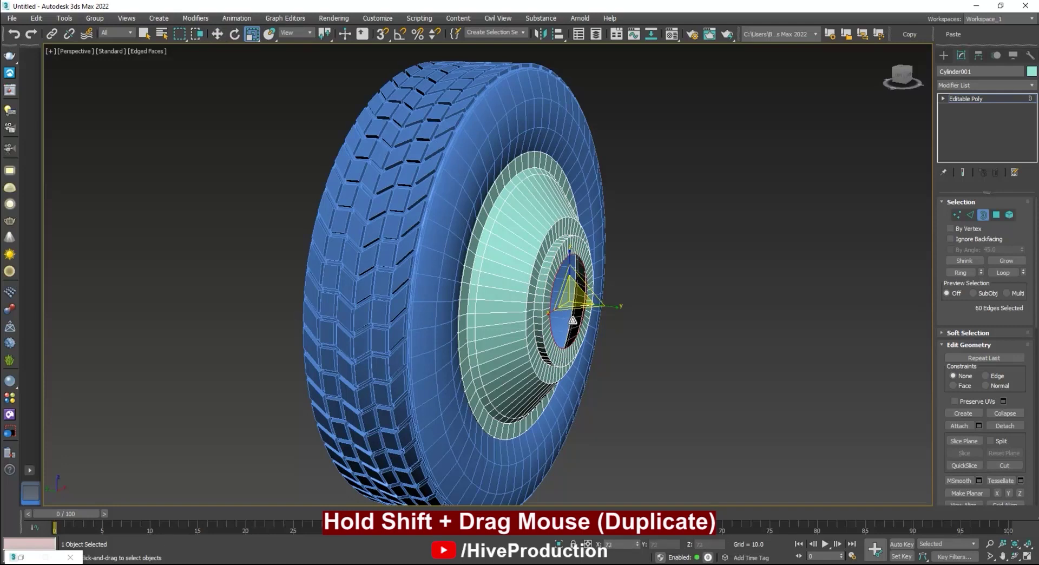
Extend the collar's inner border back into the wheel to form the hub bore
key("w")
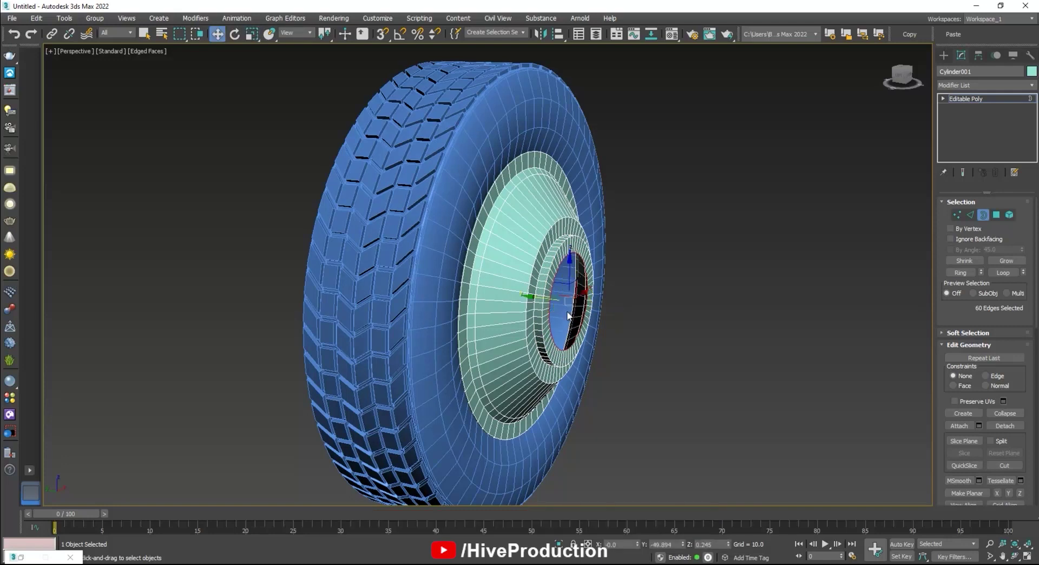
left_click_drag(544, 298, 517, 295, "shift")
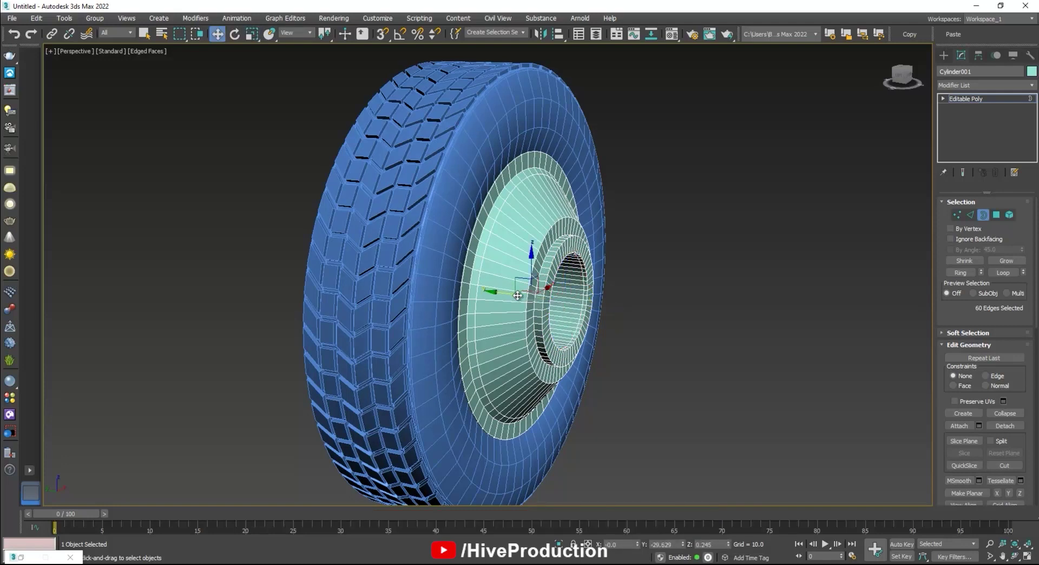
middle_click_drag(570, 355, 514, 322, "alt")
left_click_drag(503, 290, 497, 290)
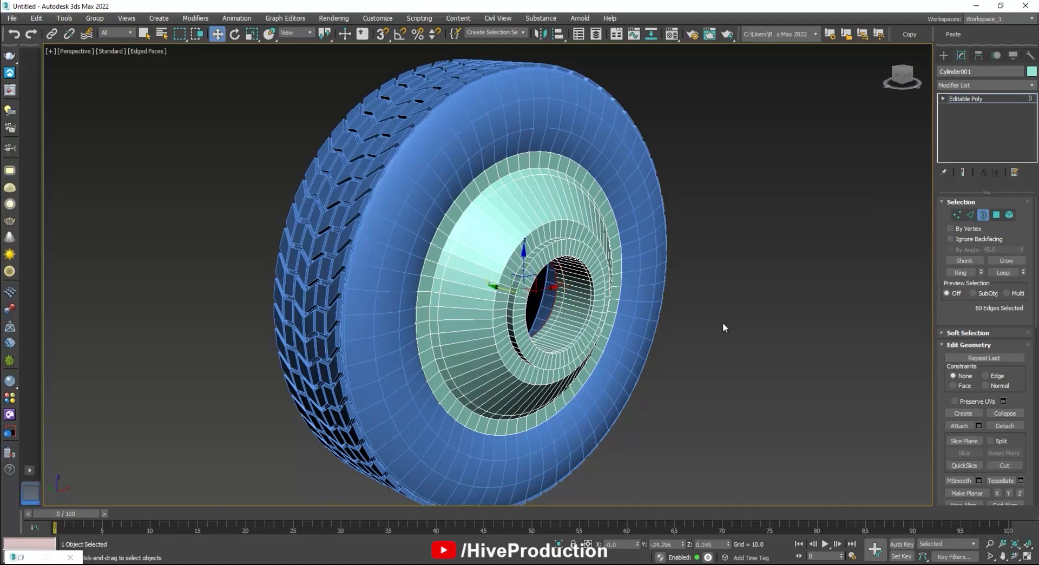
left_click(982, 219)
left_click(720, 359)
middle_click_drag(720, 359, 468, 388, "alt")
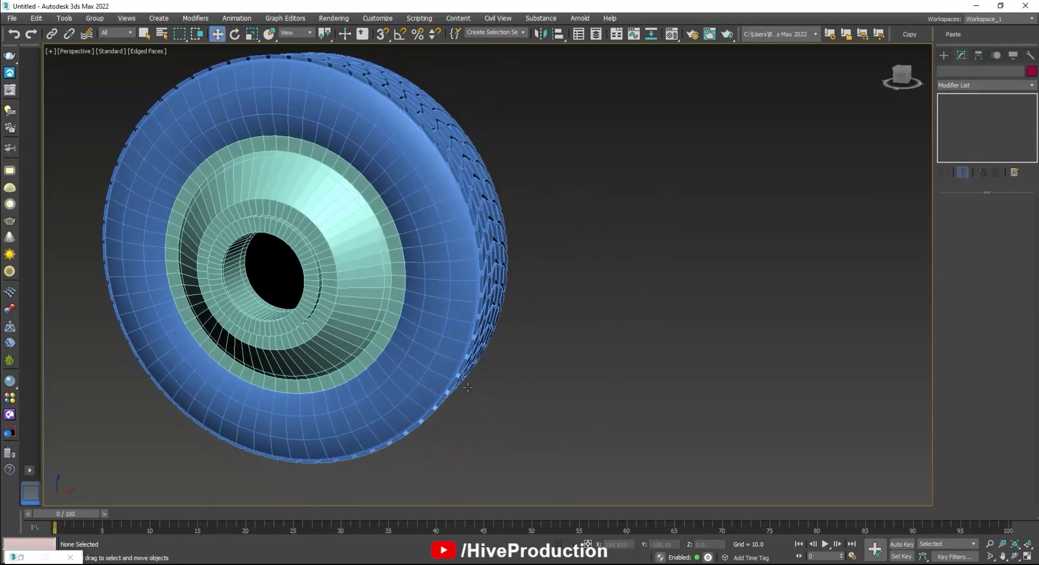
Scale up the edge loop at the outer base of the rim's cone slightly in the Left view
left_click(319, 248)
middle_click_drag(419, 268, 589, 260, "alt")
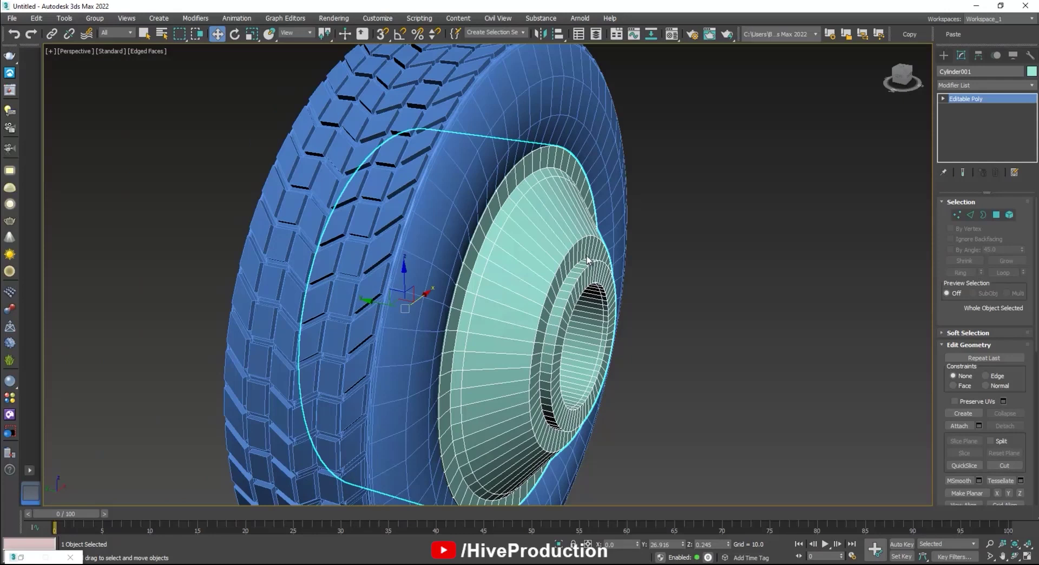
left_click(971, 215)
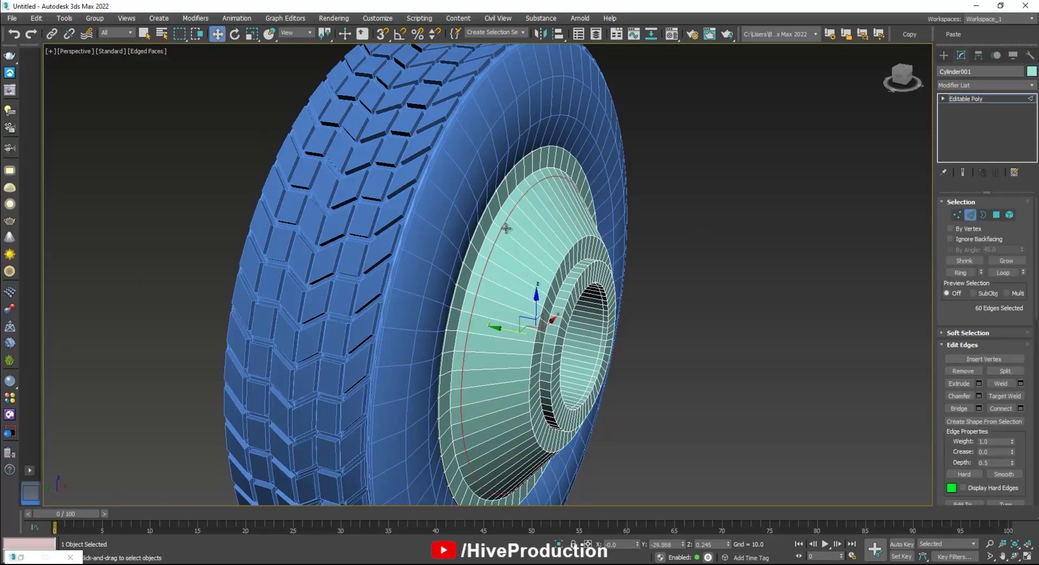
key("alt+e")
left_click(640, 340)
key("l")
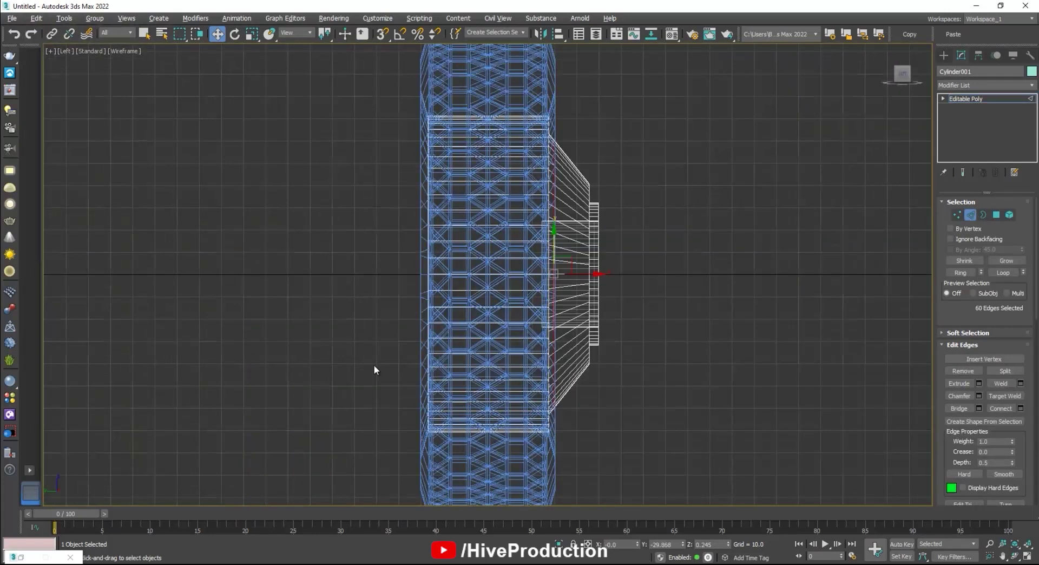
scroll(492, 334, "up", 3)
middle_click_drag(492, 334, 379, 382)
scroll(503, 281, "down", 3)
key("r")
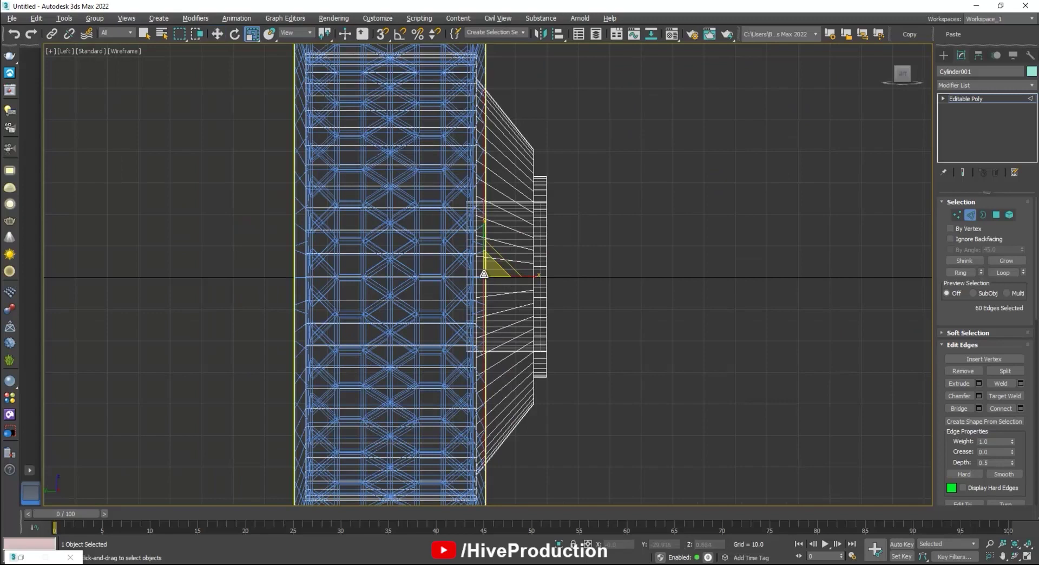
left_click_drag(484, 273, 485, 271)
key("alt+w")
right_click(725, 345)
key("alt+w")
left_click(658, 409)
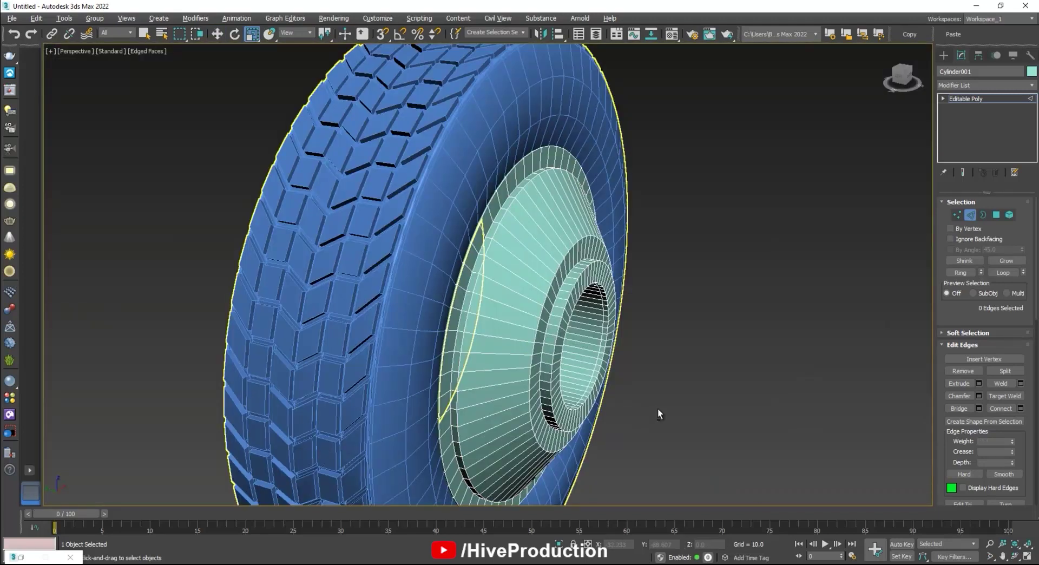
middle_click_drag(658, 410, 600, 392, "alt")
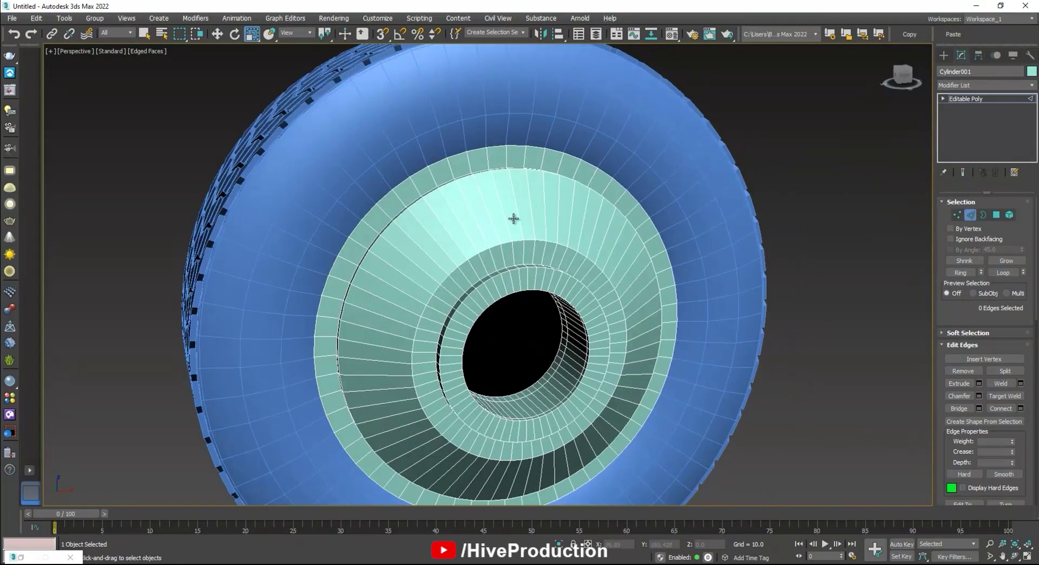
left_click(617, 271)
left_click(970, 214)
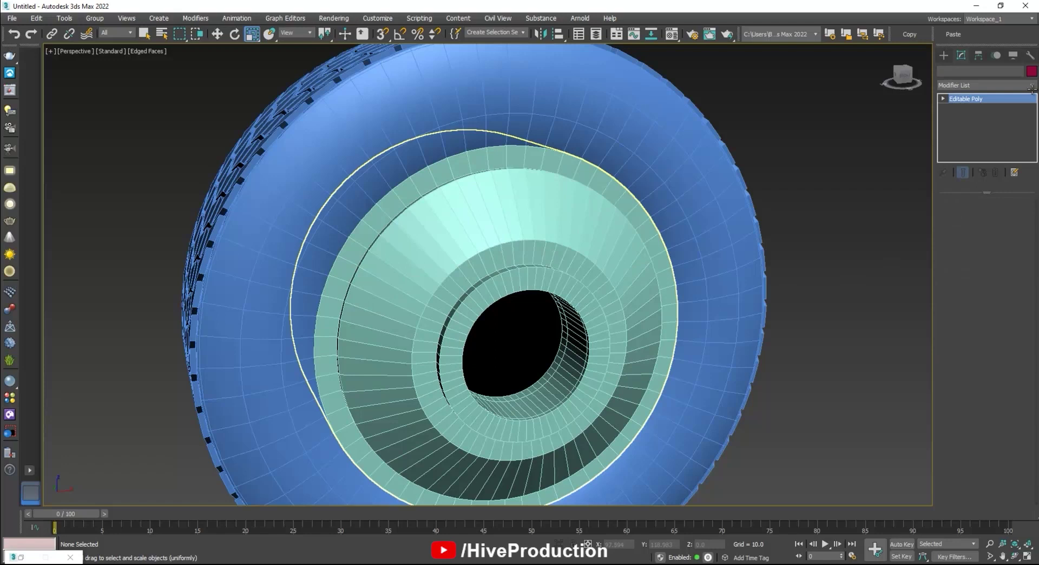
Add a MeshSmooth modifier to the rim
left_click(989, 86)
key("m")
key("m")
key("m")
key("m")
key("m")
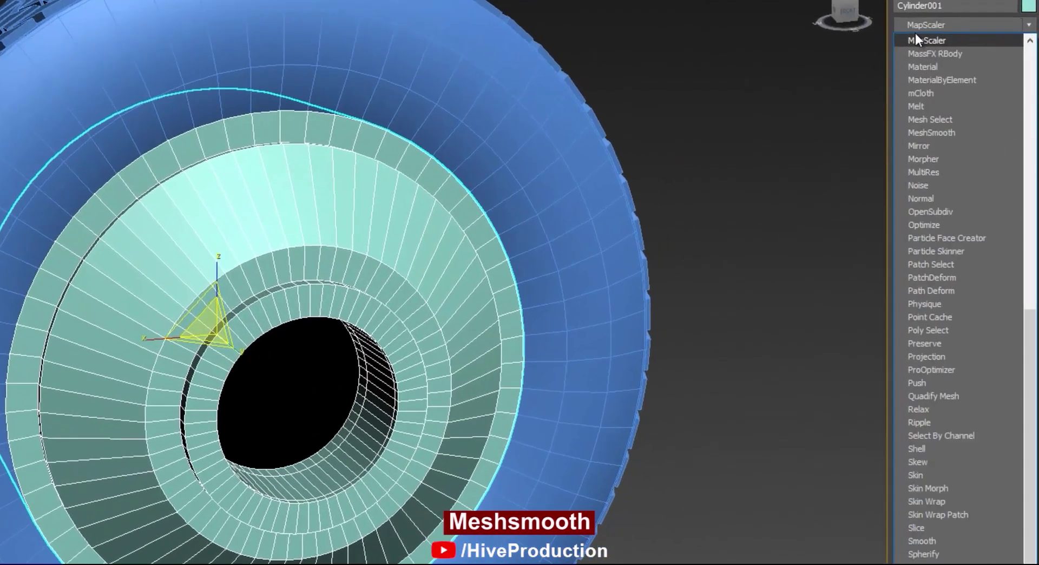
left_click(965, 142)
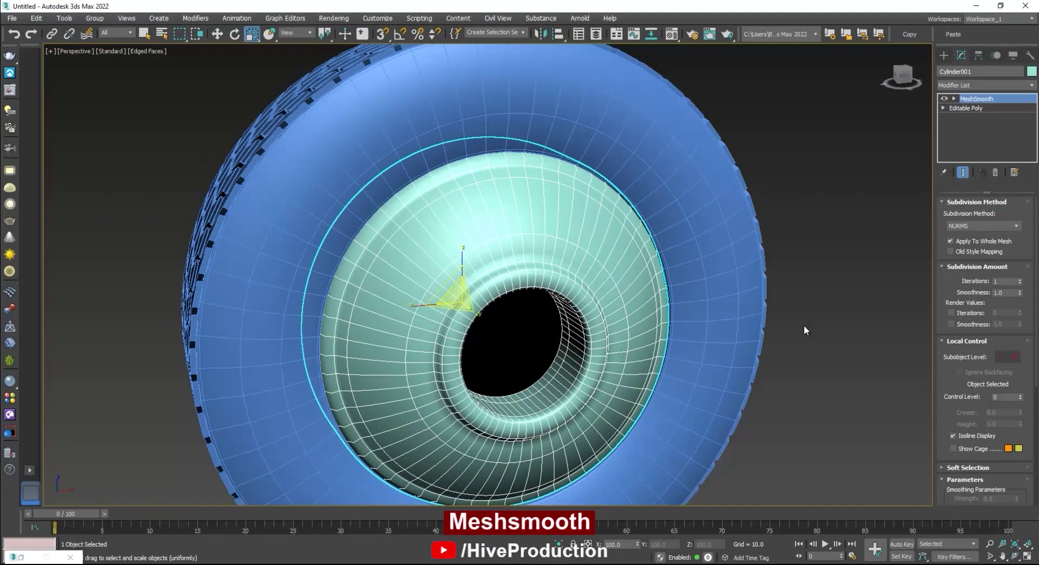
left_click(714, 348)
Isolate the rim from the tyre and turn it to its back side
middle_click_drag(374, 325, 644, 376, "alt")
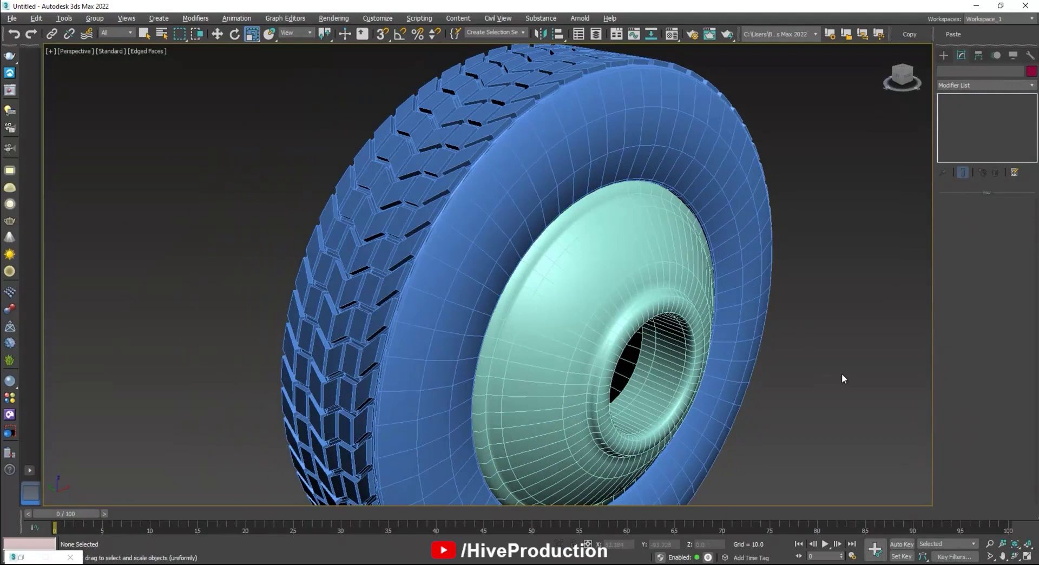
left_click(657, 253)
key("alt+q")
left_click(658, 260)
middle_click_drag(531, 342, 573, 292, "alt")
left_click(520, 262)
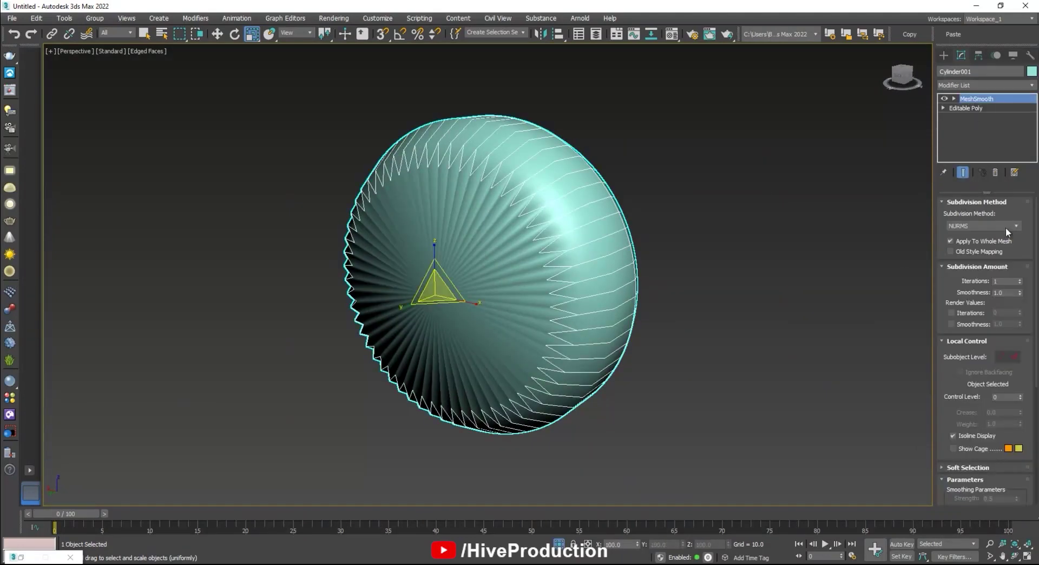
Delete the back cap polygon of the rim at the Editable Poly level
left_click(958, 108)
left_click(997, 215)
left_click(522, 326)
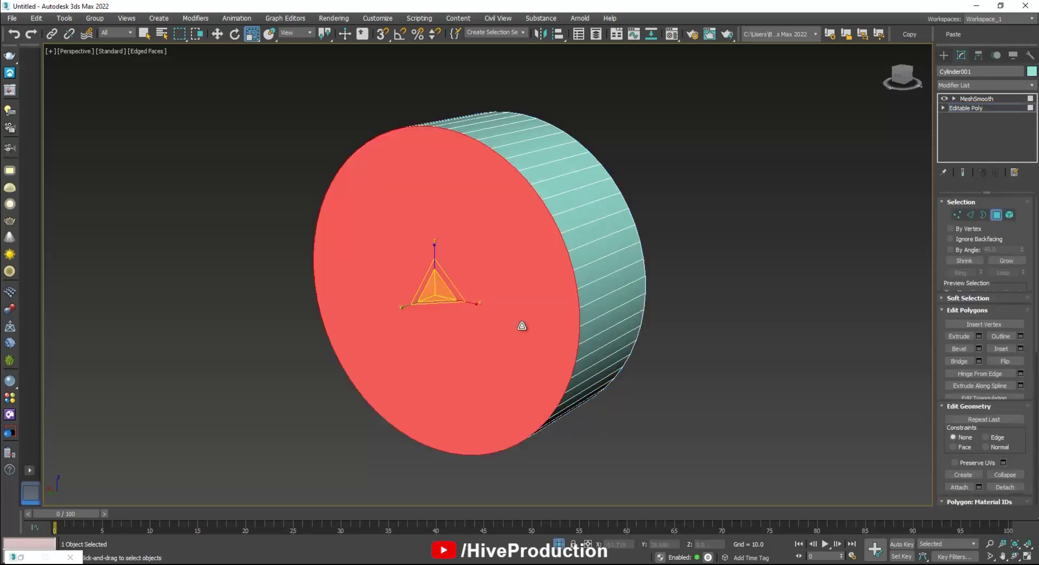
key("Delete")
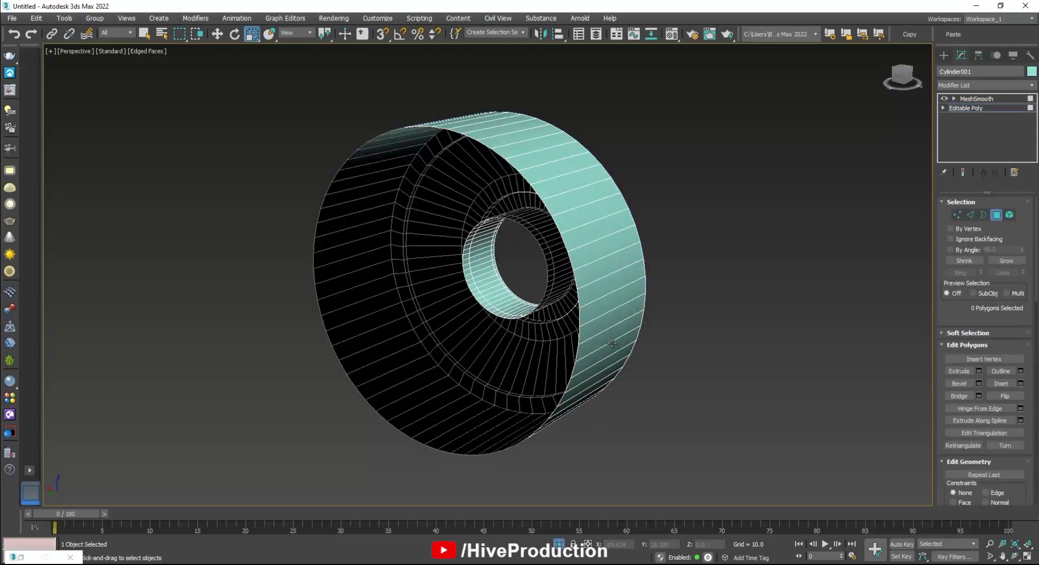
key("4")
left_click(802, 242)
middle_click_drag(580, 387, 471, 391, "alt")
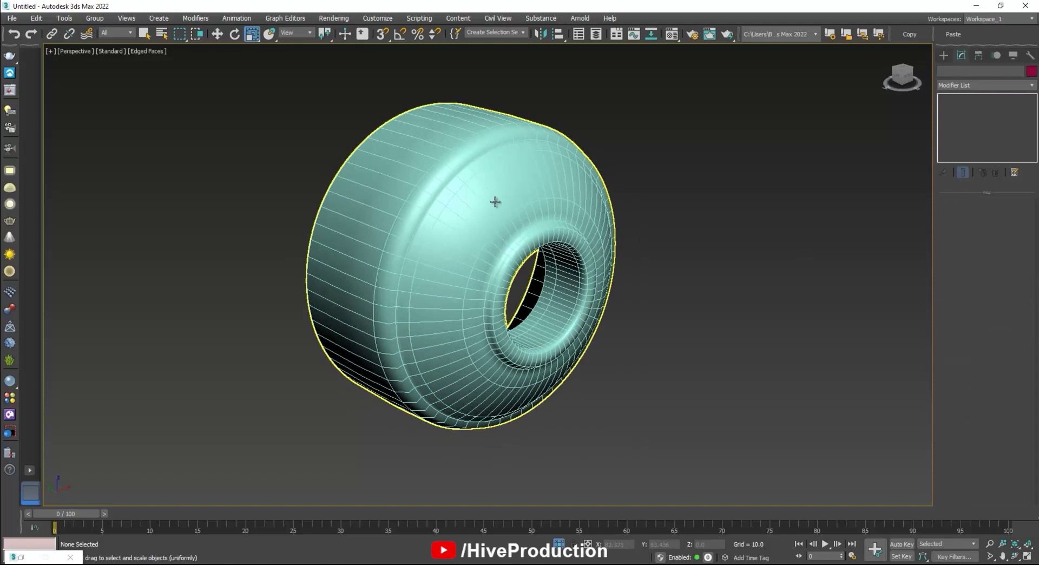
middle_click_drag(606, 449, 639, 449, "alt")
Connect the ring of edges across the rim's outer wall with 2 segments and a pinch of 94
left_click(435, 276)
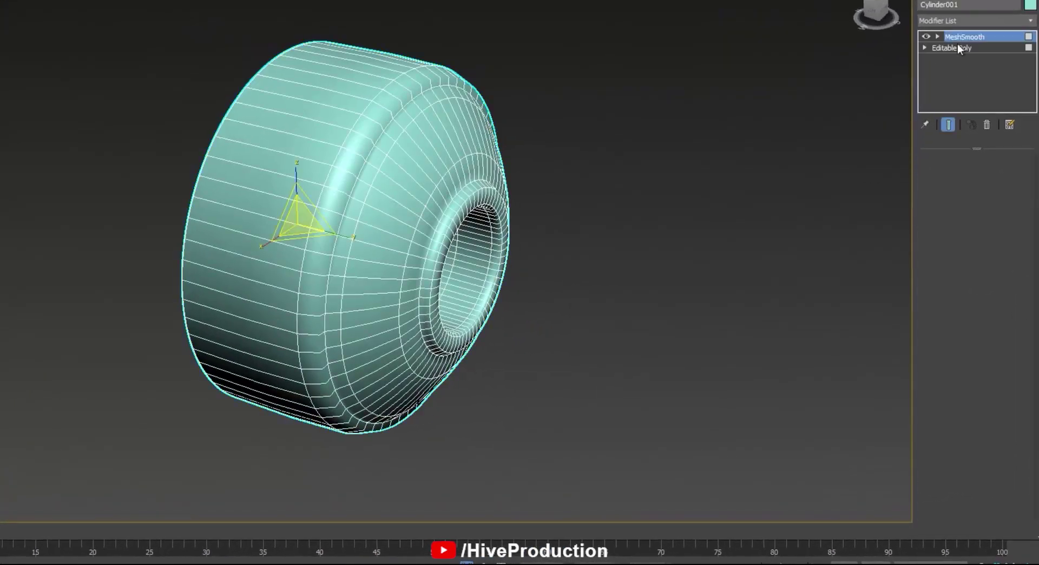
left_click(958, 47)
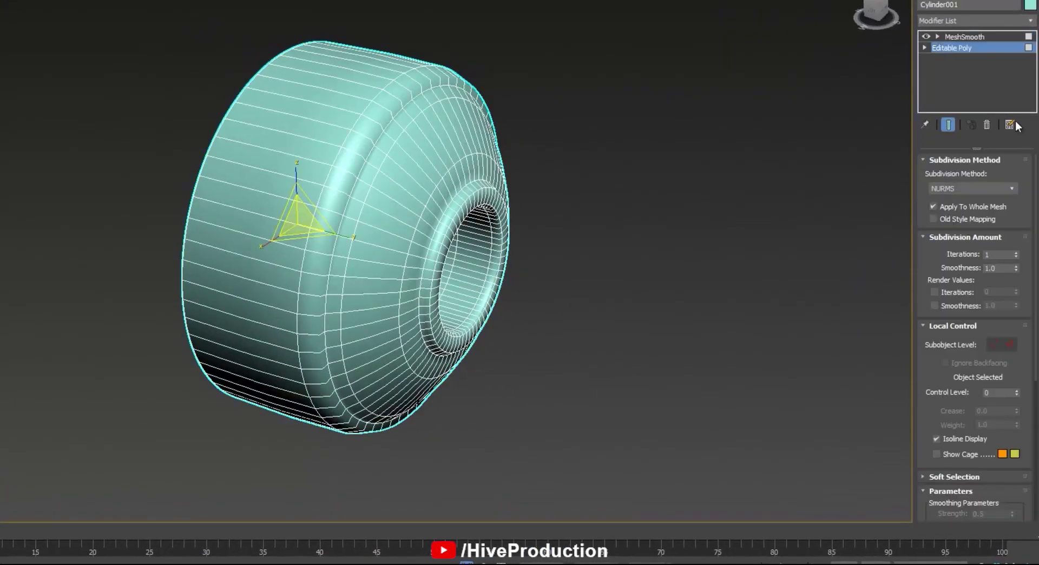
left_click(955, 172)
left_click(293, 178)
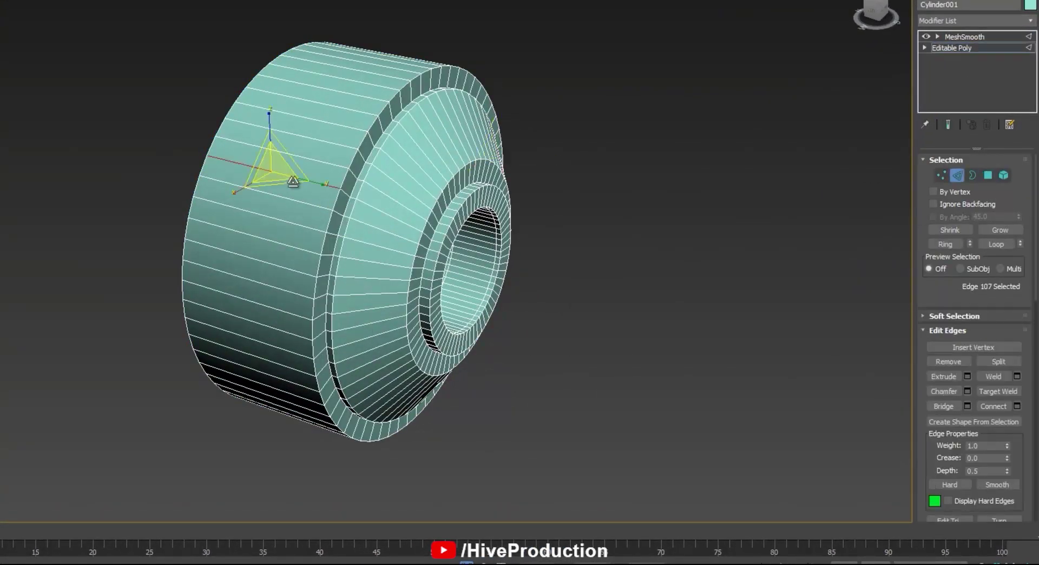
left_click(945, 245)
left_click(1018, 406)
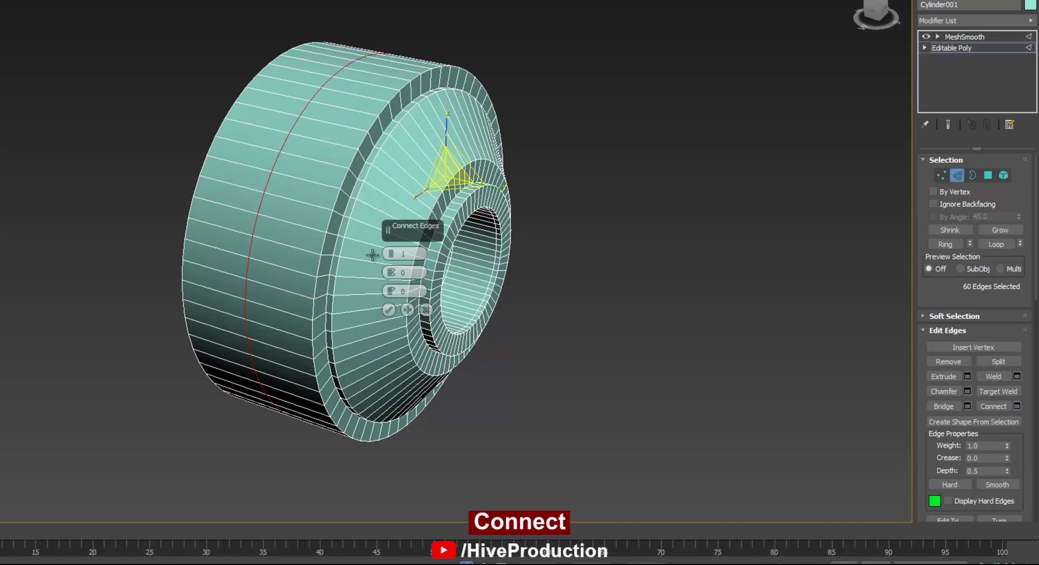
left_click(394, 252)
left_click_drag(392, 272, 356, 53)
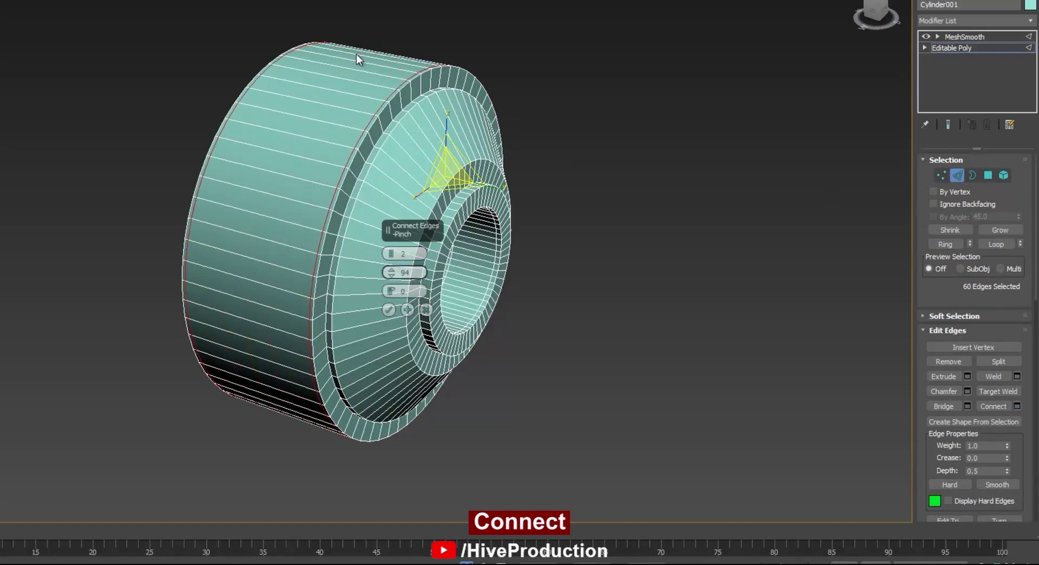
left_click(389, 310)
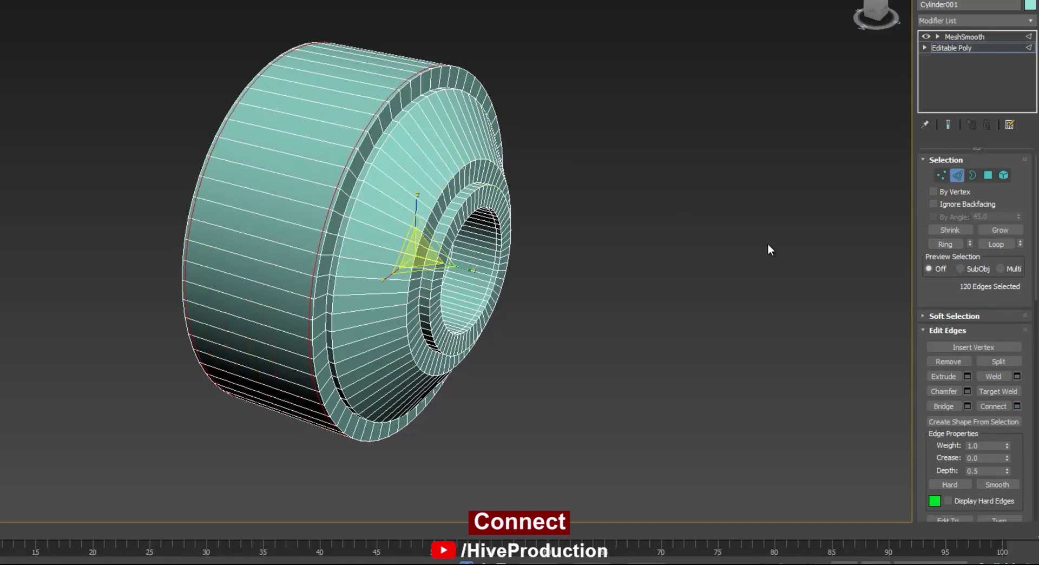
Return the rim to its MeshSmooth level, deselect it and turn off the edged-faces display
left_click(727, 246)
left_click(961, 37)
left_click(722, 258)
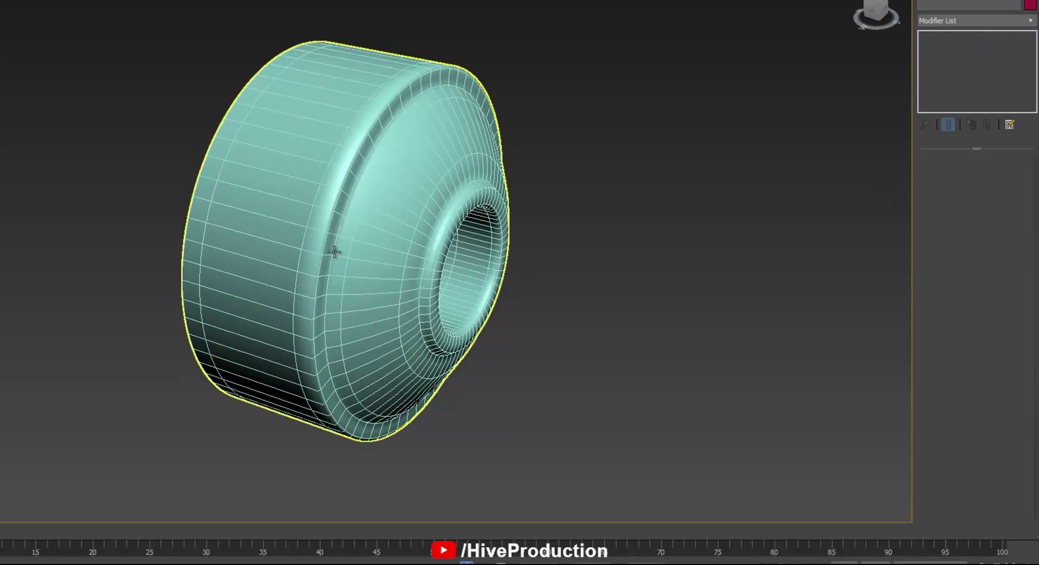
key("F4")
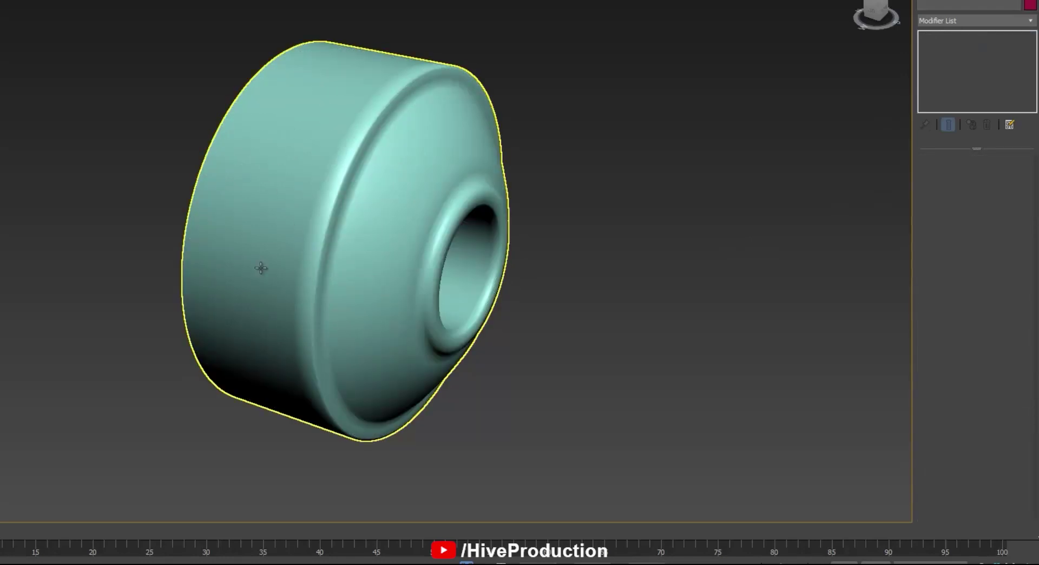
Turn on the edged-faces display, select the rim and enter the edge level of its Editable Poly
key("F4")
left_click(417, 157)
middle_click_drag(418, 157, 399, 215, "alt")
scroll(399, 211, "up", 3)
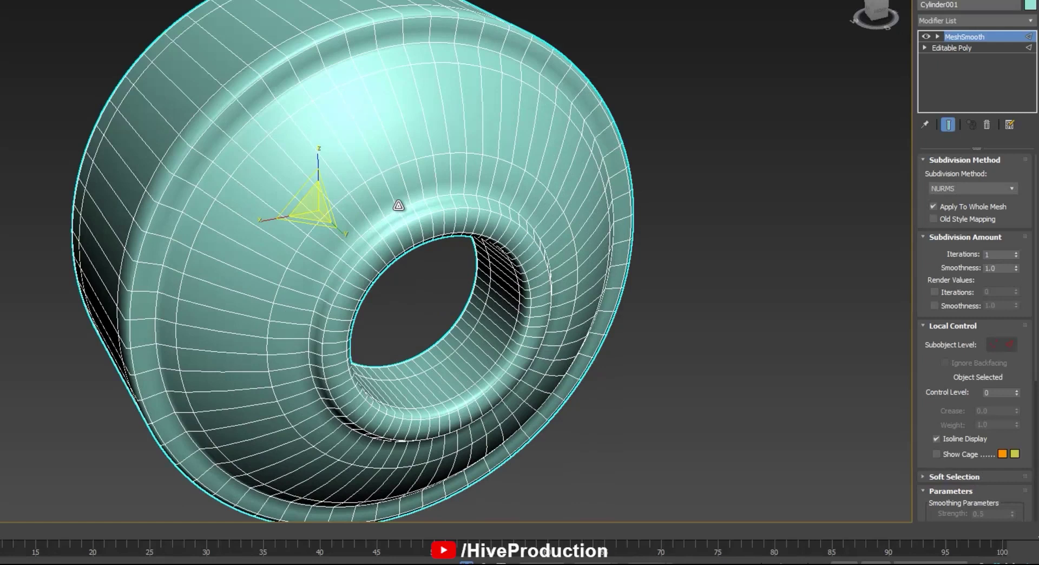
left_click(959, 50)
left_click(958, 175)
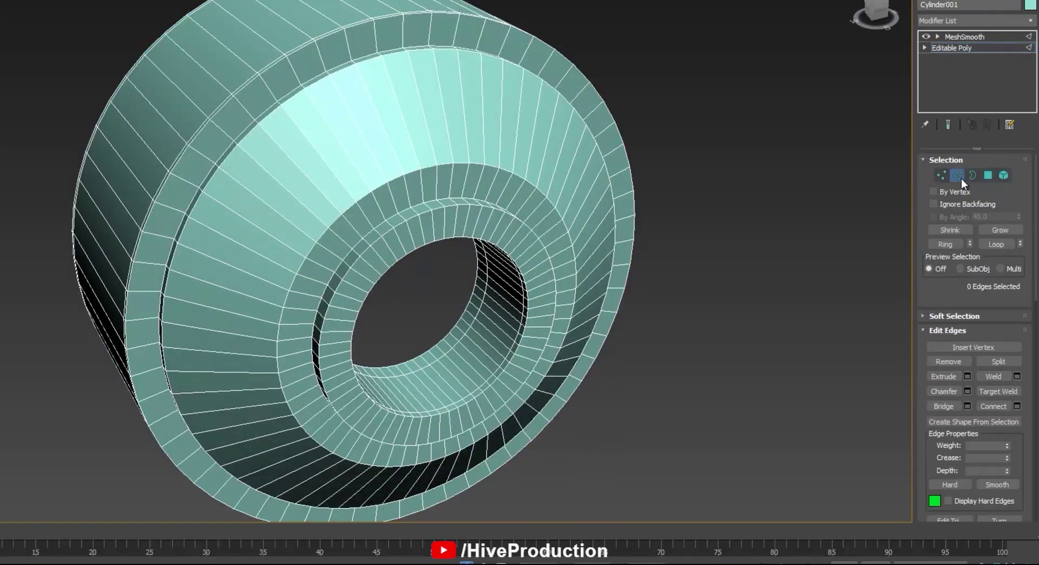
Connect the ring of edges across the rim's flat outer lip with 2 segments and a pinch of 73
left_click(331, 125)
middle_click_drag(366, 204, 591, 231, "alt")
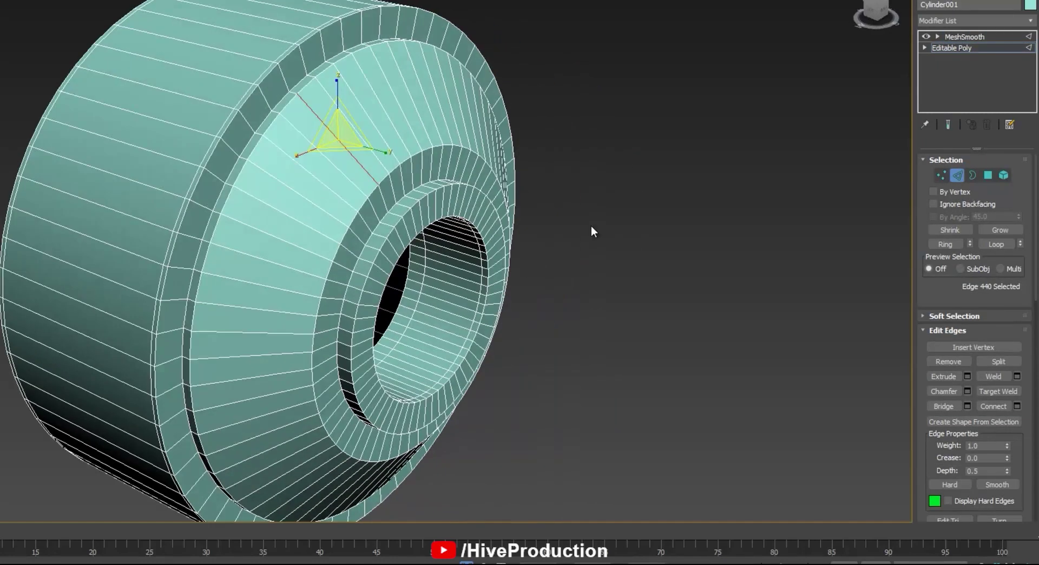
scroll(244, 93, "up", 4)
left_click(269, 97)
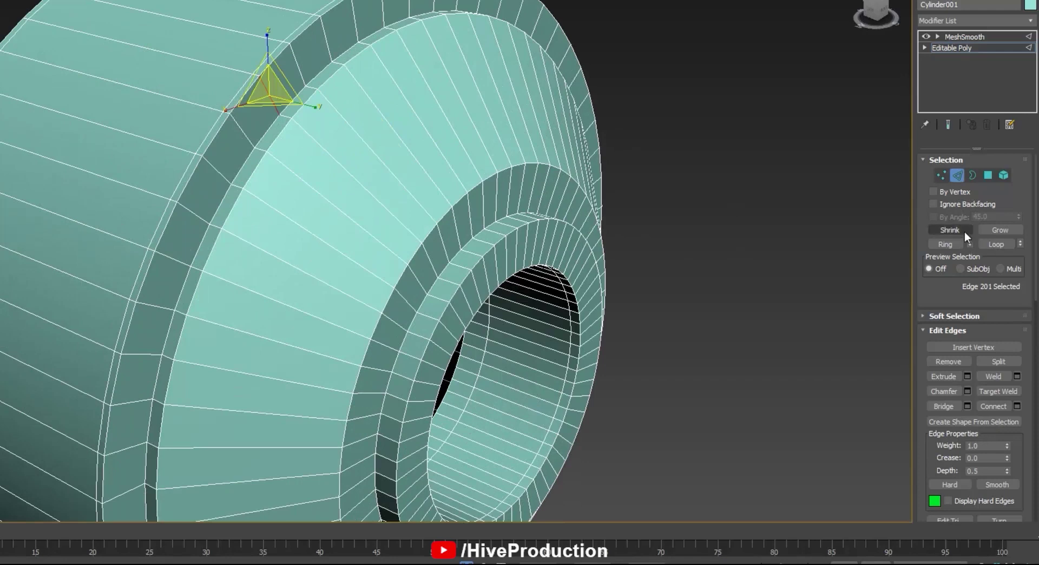
left_click(951, 242)
left_click(1017, 405)
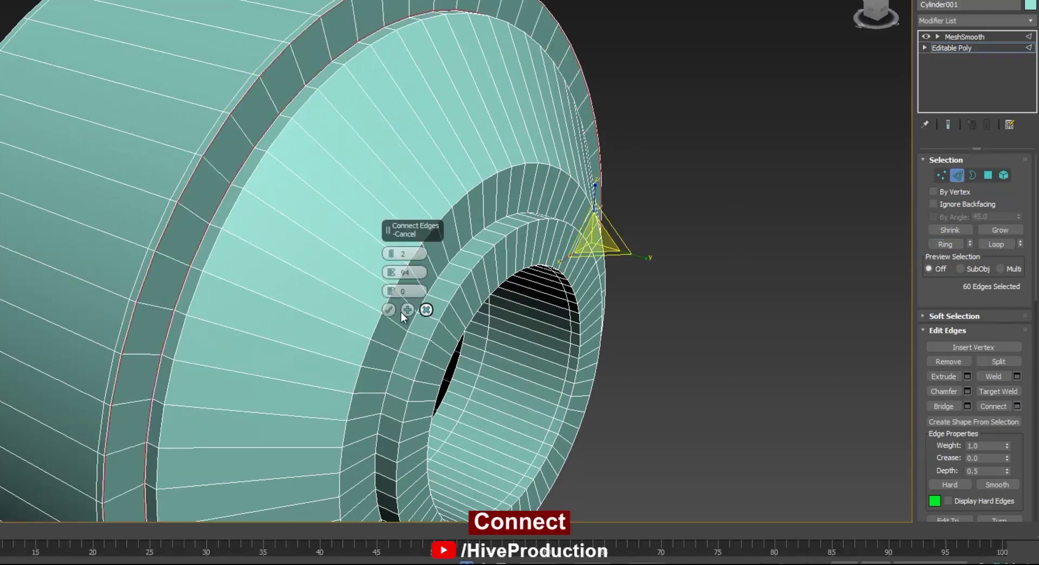
left_click_drag(392, 273, 389, 323)
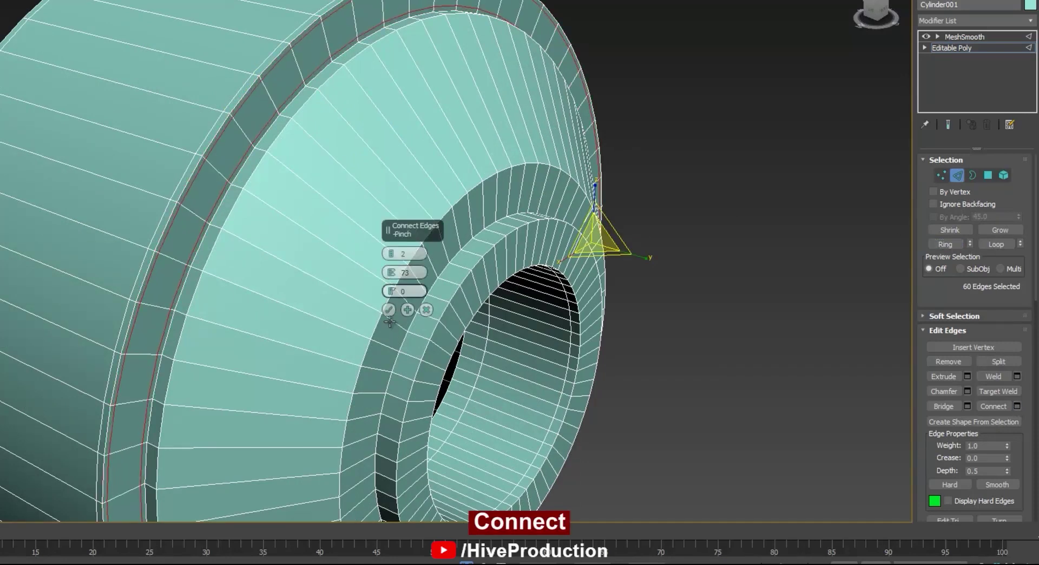
left_click(389, 310)
Connect the ring of edges on the narrow step inside the outer lip with 2 segments and a pinch of 73
left_click(237, 188)
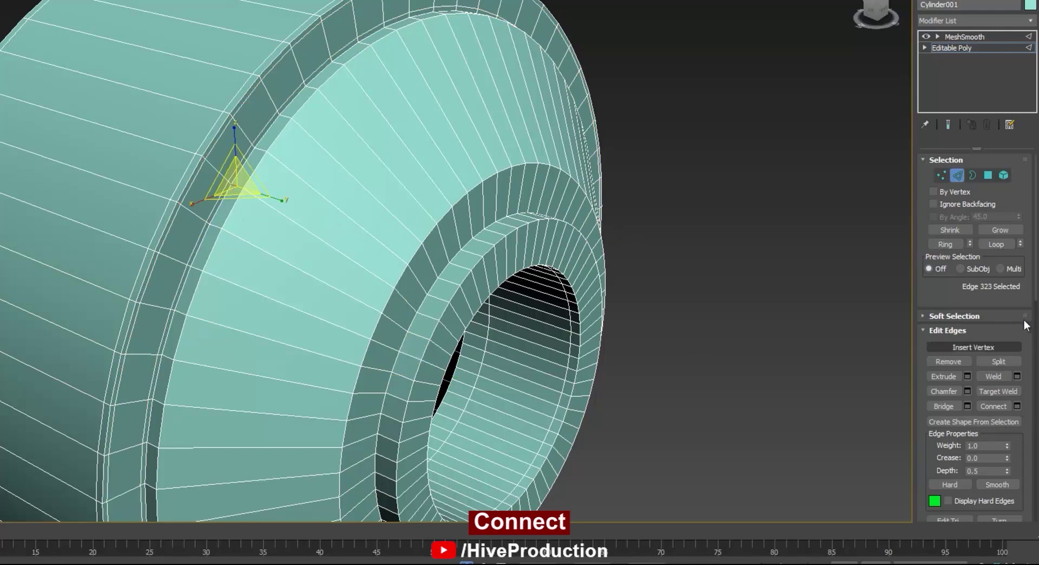
left_click(945, 244)
key("ctrl+shift+e")
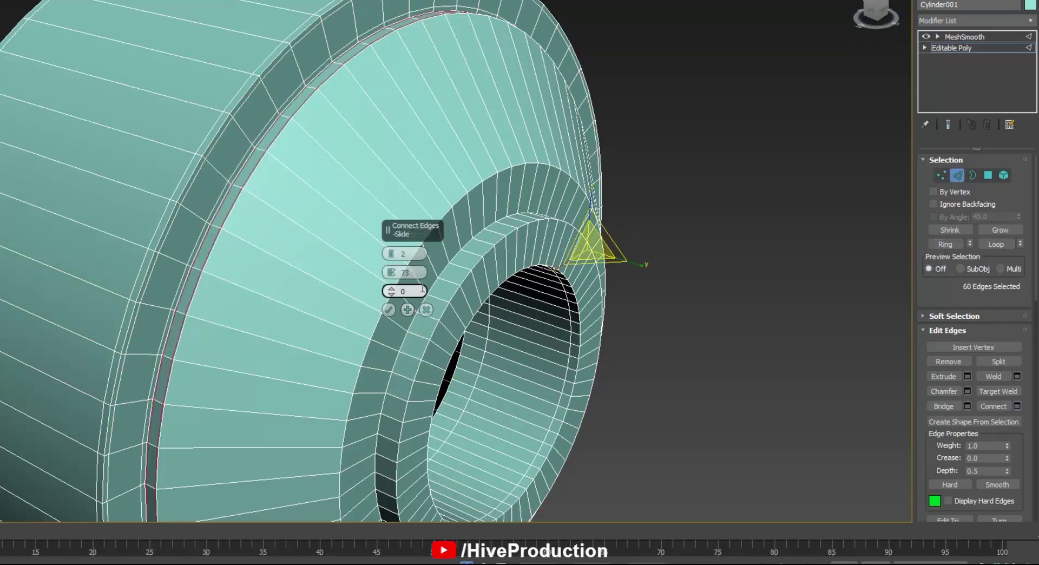
left_click(389, 309)
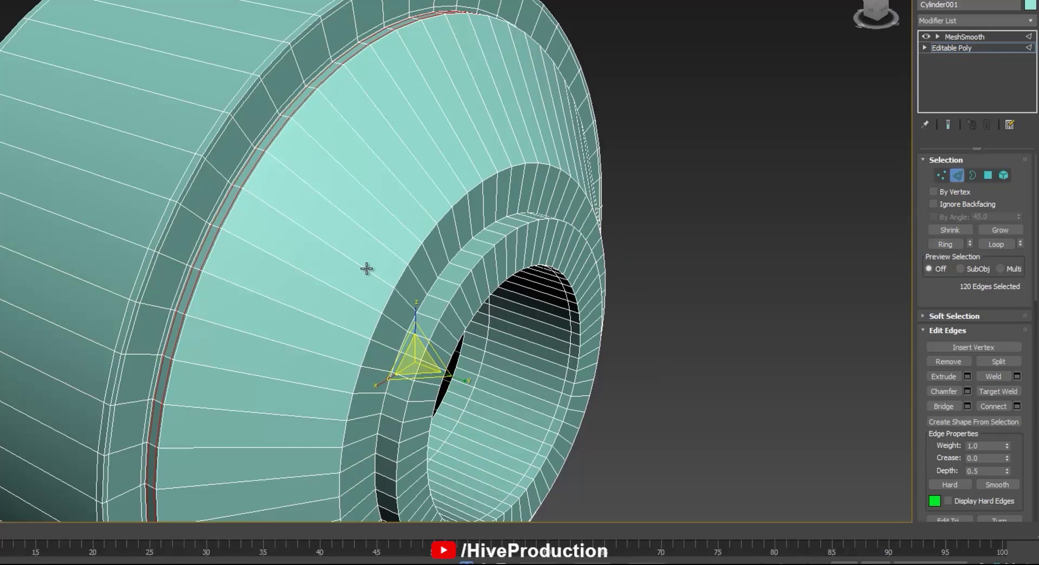
Connect the ring of edges across the rim's sloped face with 2 segments and a pinch of 93
left_click(366, 268)
left_click(942, 244)
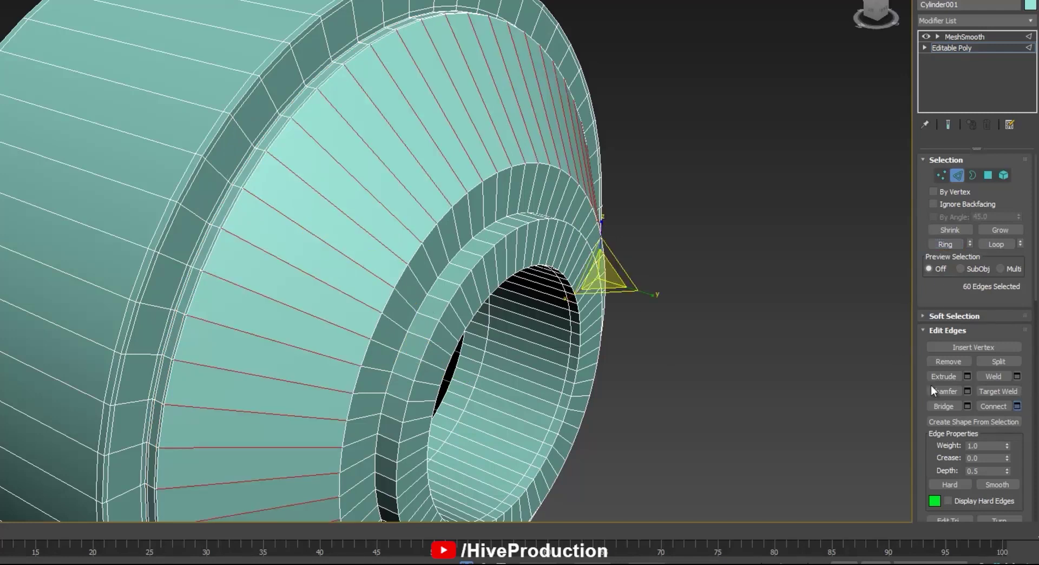
key("ctrl+shift+e")
left_click_drag(391, 272, 376, 157)
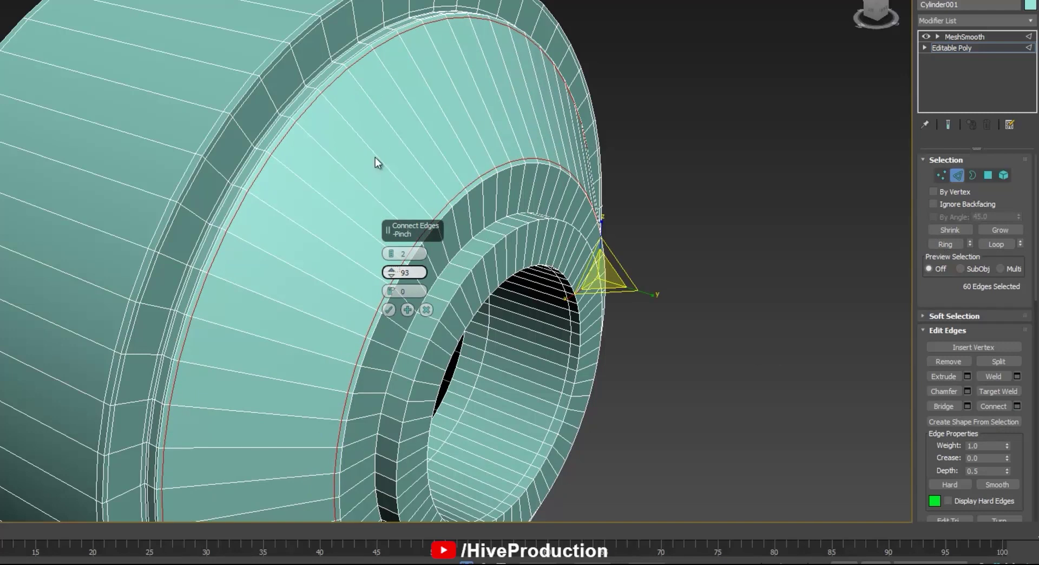
left_click(388, 310)
Connect the three concentric edge rings around the hub opening together, using 2 segments and keeping the previous pinch
left_click(395, 324)
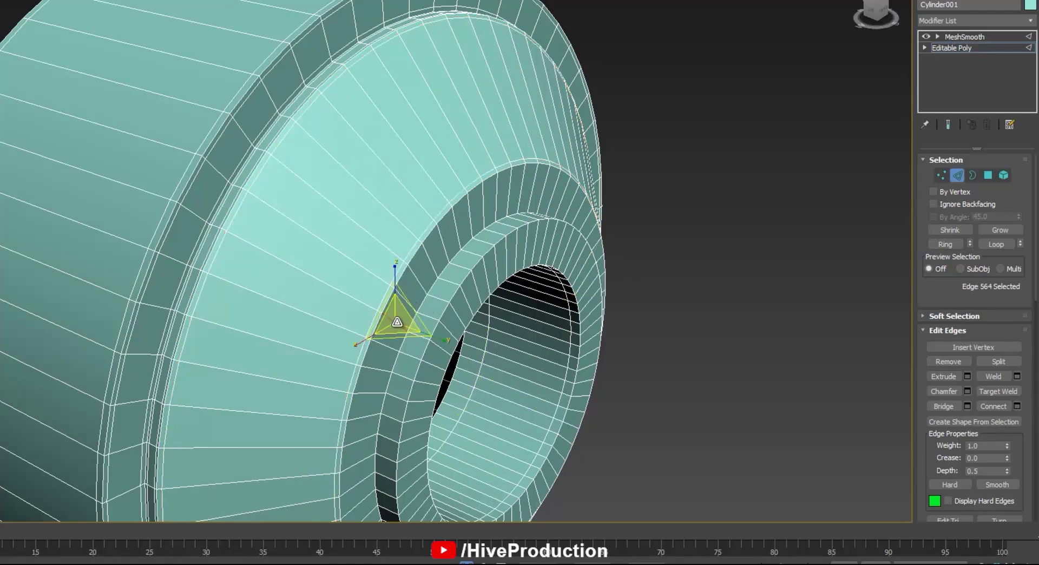
left_click(420, 338, "ctrl")
left_click(441, 349, "ctrl")
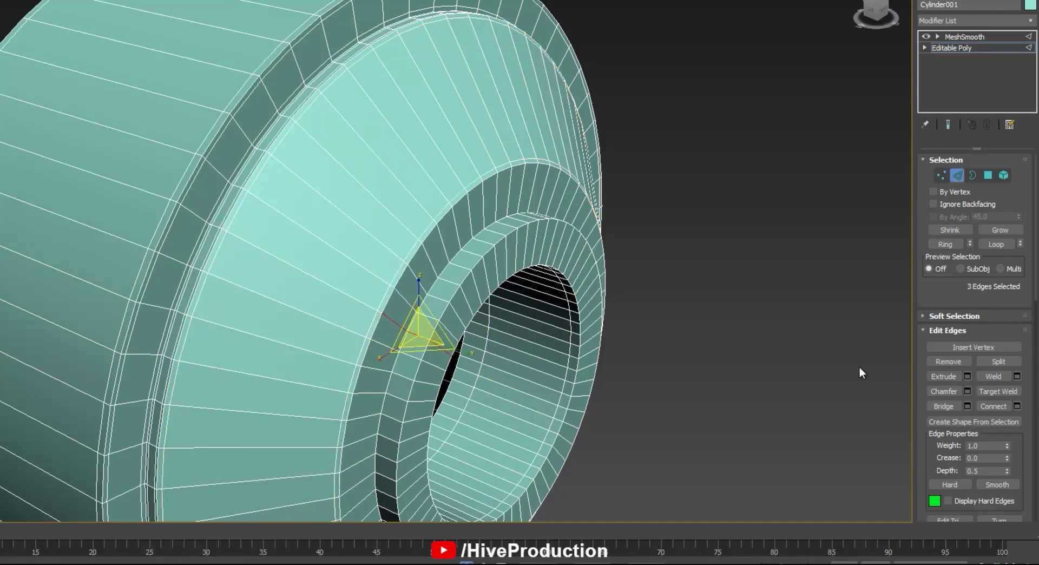
left_click(942, 244)
left_click(1017, 406)
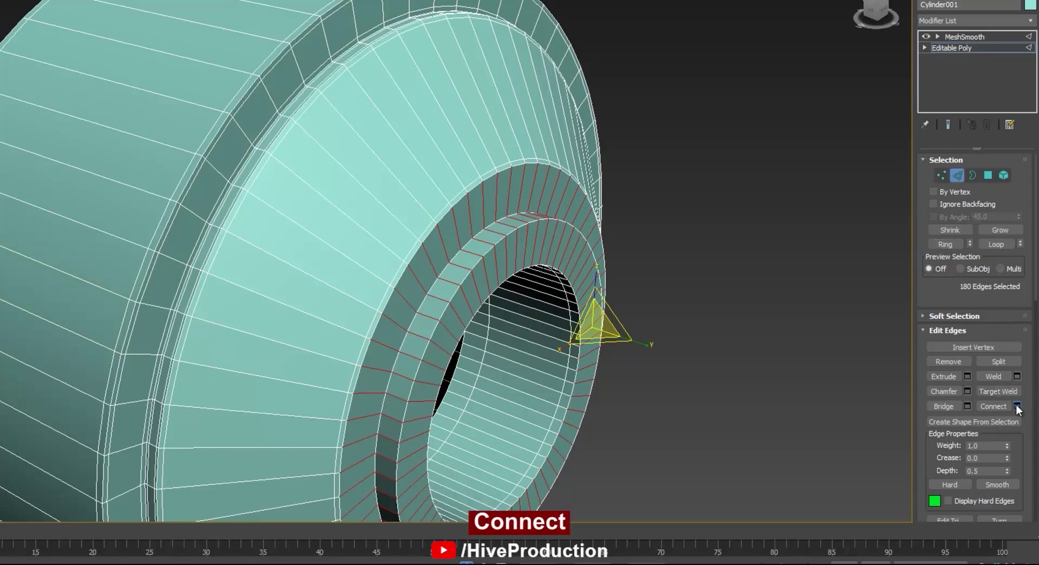
left_click(389, 310)
Leave the edge level, deselect the rim and turn off edged faces to inspect the smoothed hub and lip
middle_click_drag(444, 227, 341, 195, "alt")
scroll(341, 195, "up", 4)
middle_click_drag(563, 290, 341, 196)
scroll(341, 196, "down", 4)
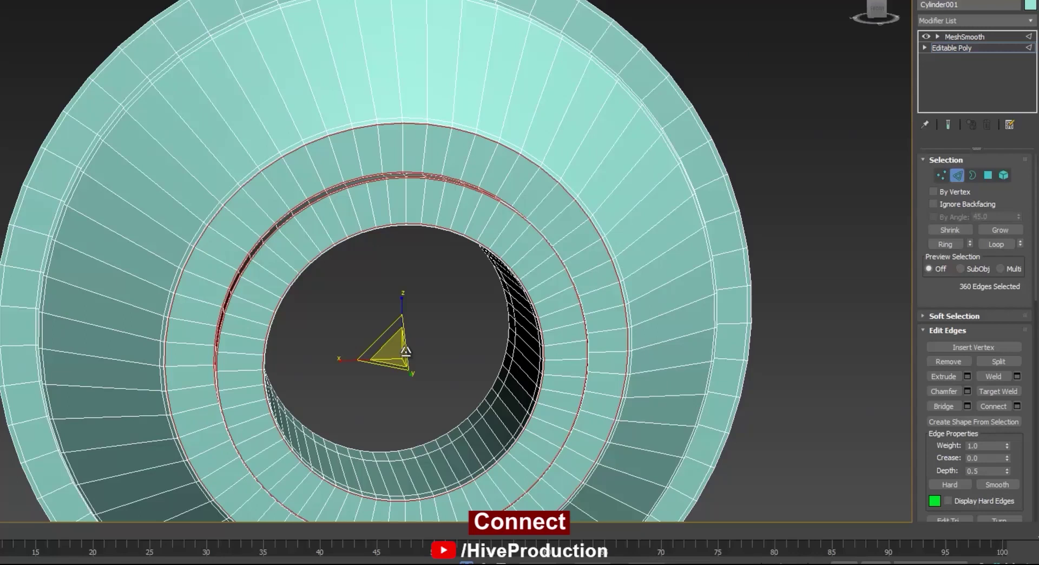
left_click(957, 177)
left_click(815, 241)
middle_click_drag(528, 233, 574, 236, "alt")
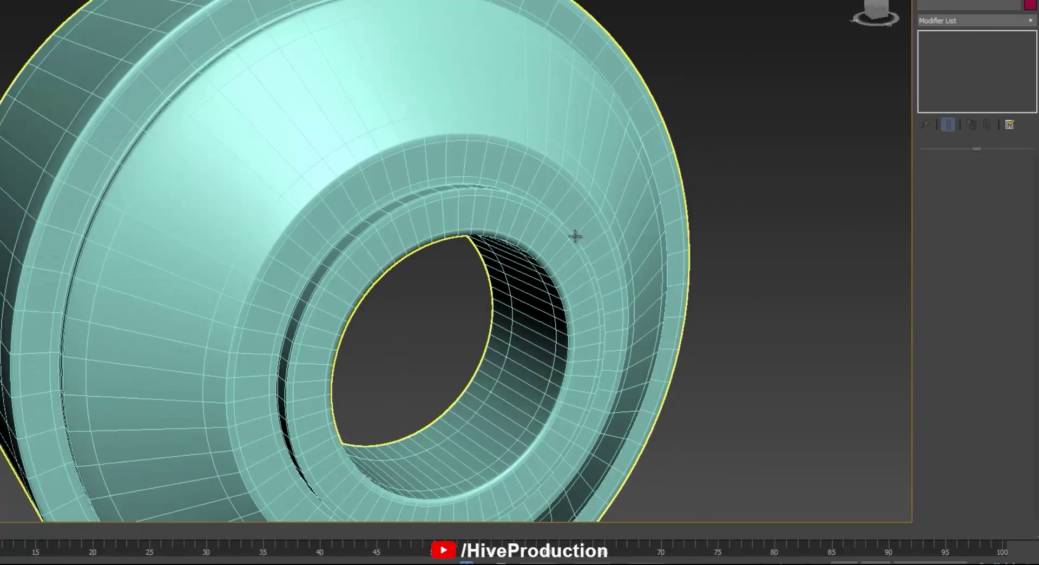
key("F4")
scroll(764, 288, "down", 3)
middle_click_drag(544, 284, 457, 295, "alt")
Select the rim's Editable Poly level and switch to the four-viewport layout with edged faces shown in the Perspective view
left_click(457, 295)
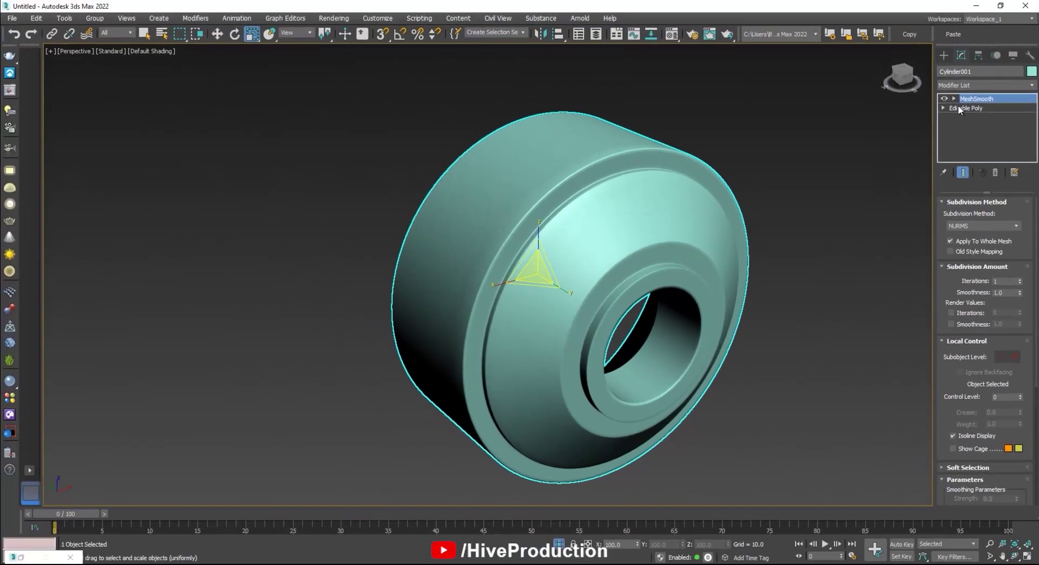
left_click(959, 108)
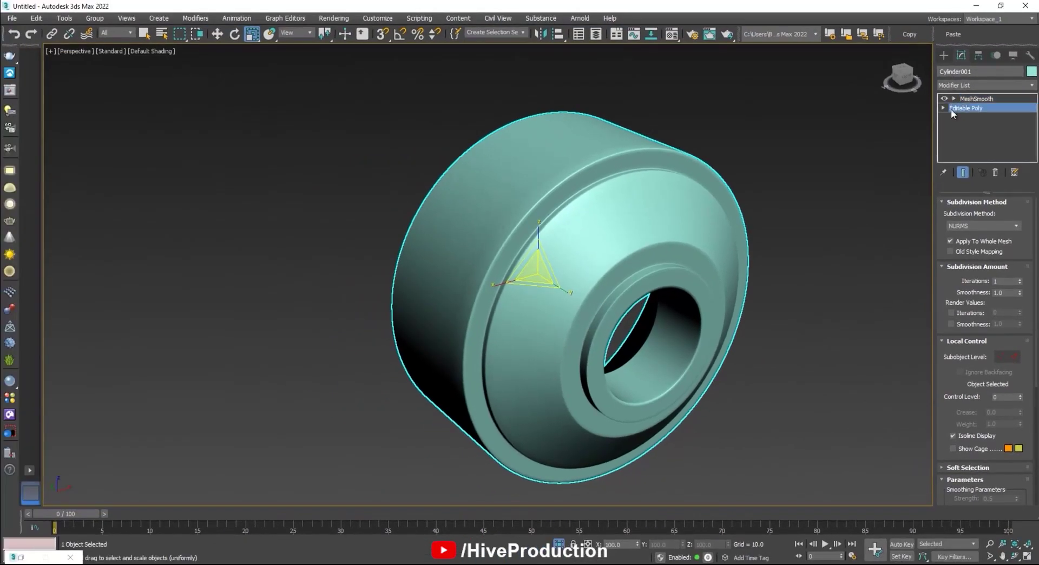
key("alt+w")
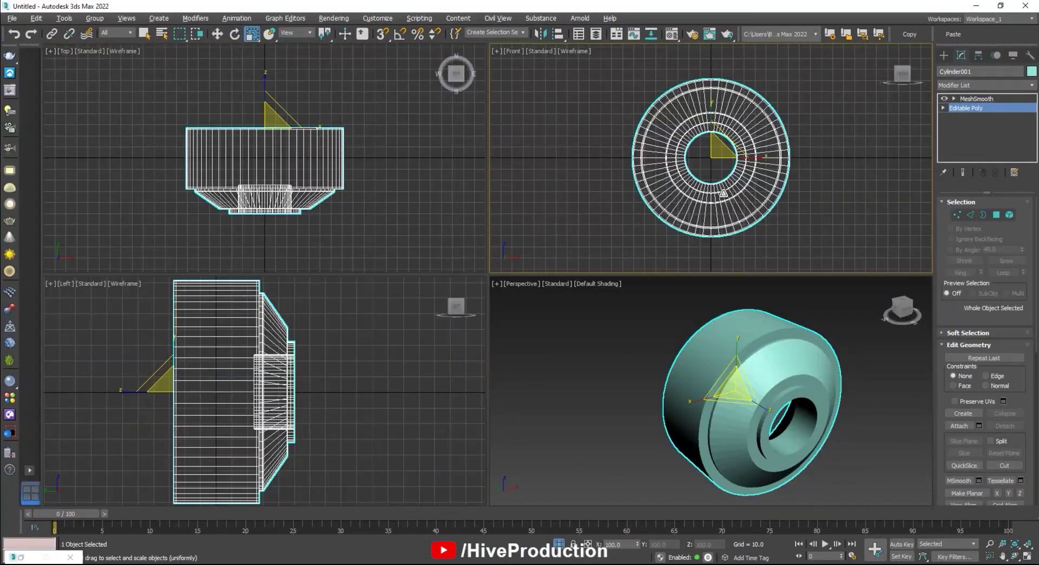
middle_click_drag(753, 174, 710, 183)
key("F4")
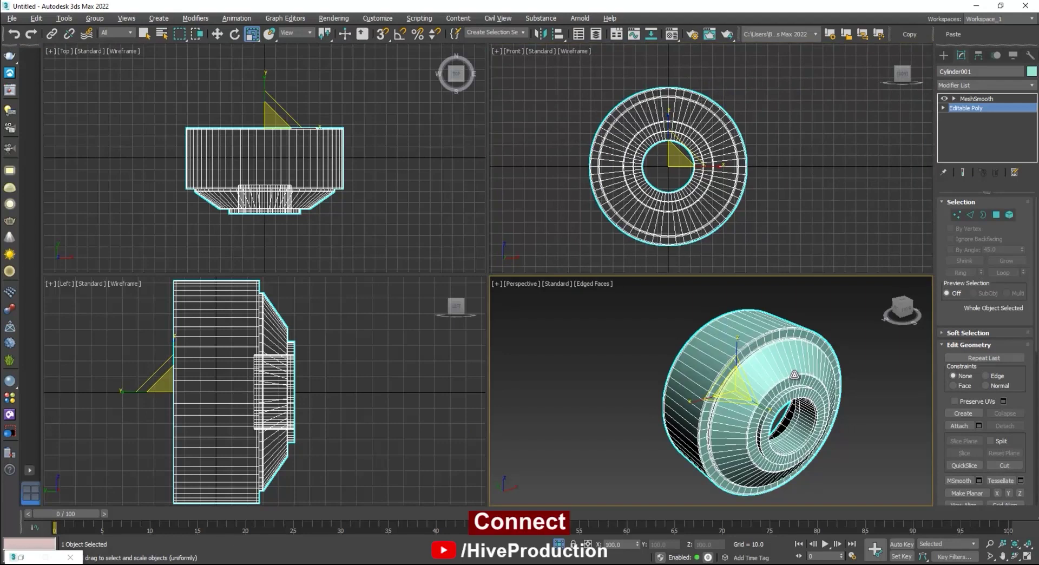
scroll(796, 378, "up", 3)
Connect the ring of edges across the sloped face with 2 segments and a pinch of 3
key("2")
left_click(771, 357)
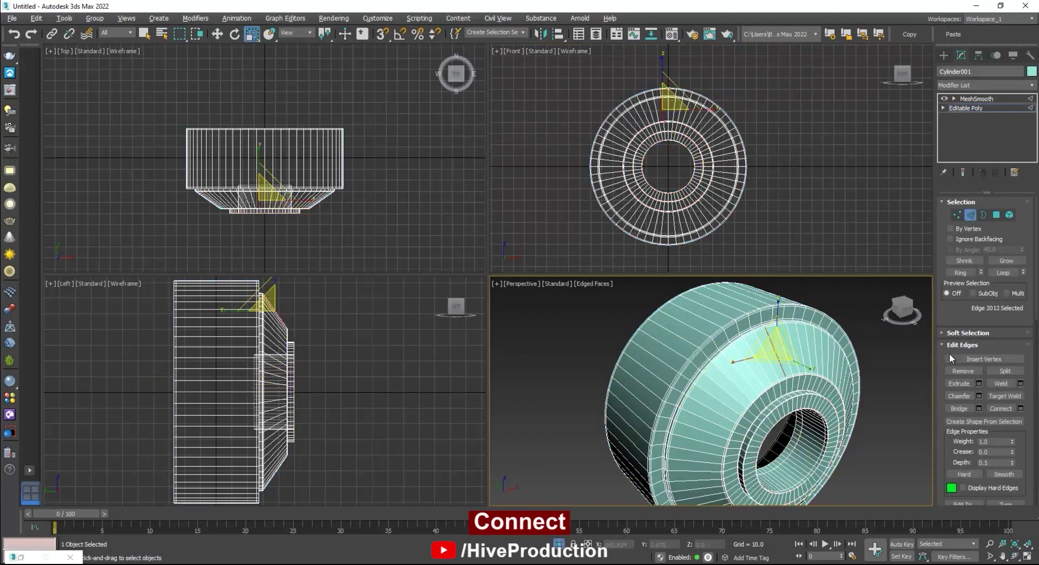
left_click(960, 273)
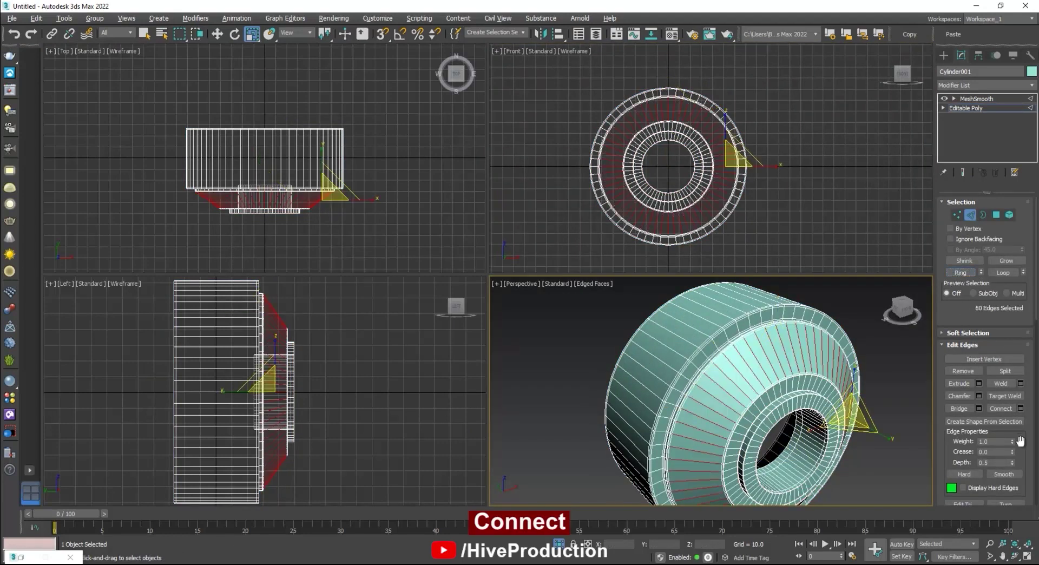
left_click(1021, 409)
mouse_move(719, 413)
left_mouse_down()
mouse_move(722, 533)
mouse_move(731, 31)
mouse_move(733, 55)
mouse_move(737, 37)
left_mouse_up()
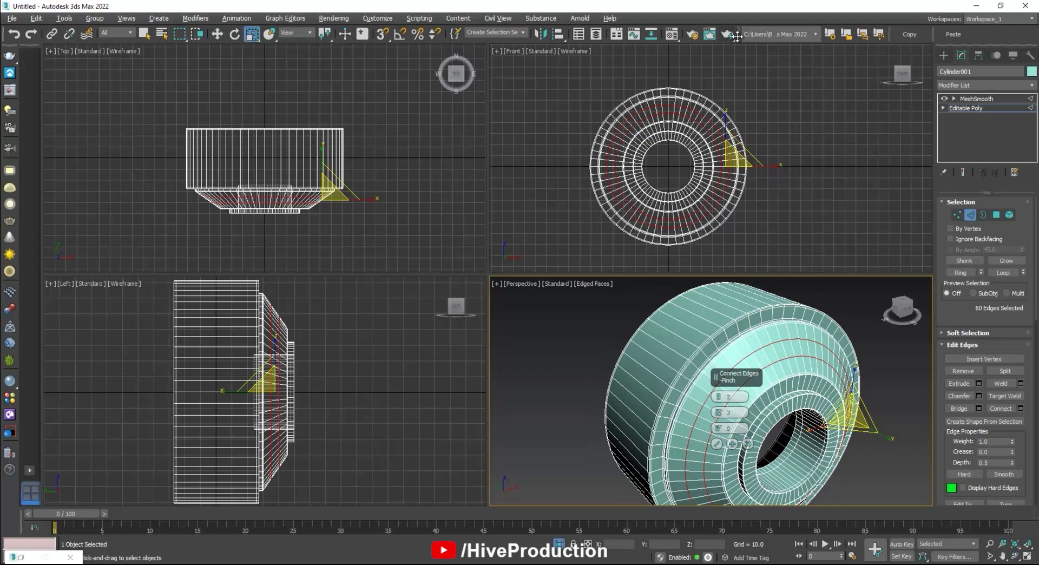
left_click(717, 443)
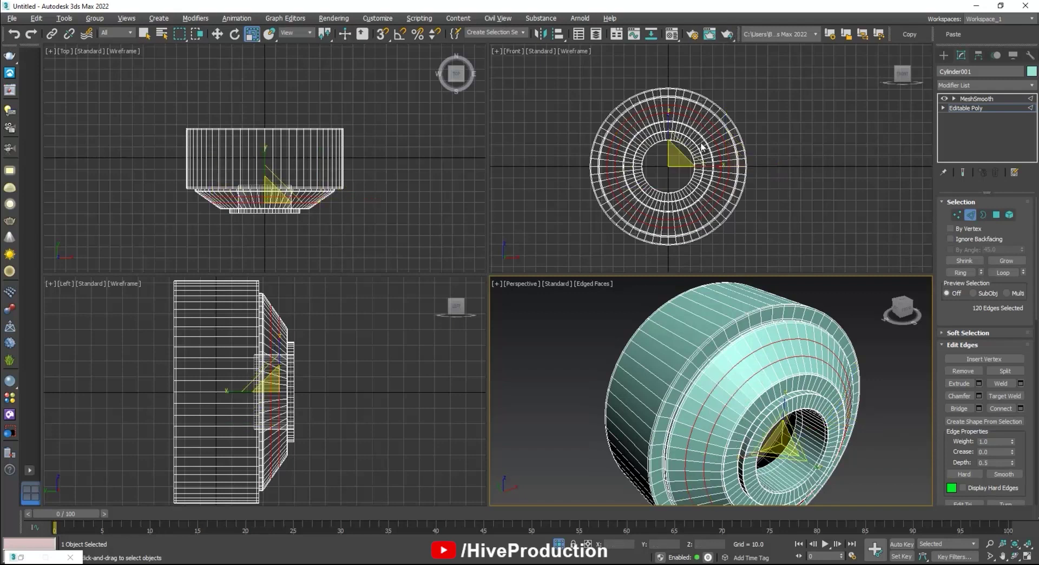
Select adjacent polygon pairs on the sloped face at the rim's top, bottom and right in the Front view
left_click(997, 216)
scroll(662, 102, "up", 3)
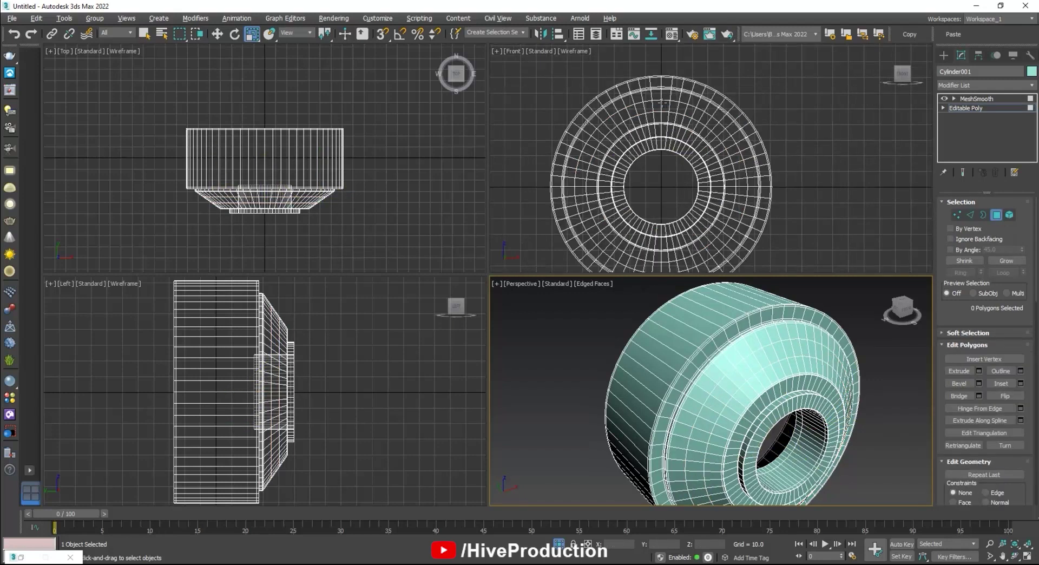
left_click(661, 105)
left_click(661, 255, "ctrl")
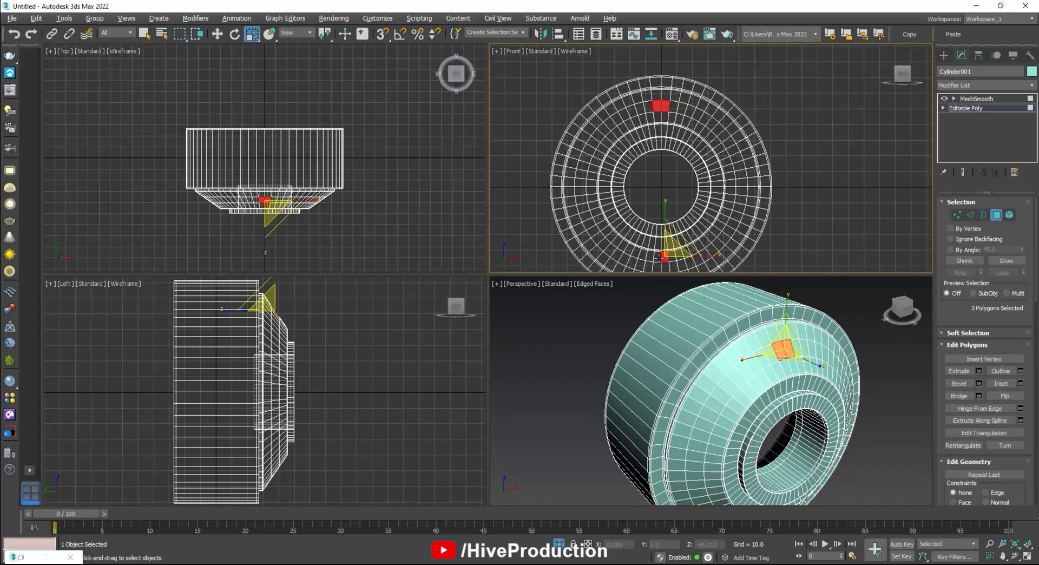
left_click(730, 187, "ctrl")
Add the pair of middle-band polygons on the left side of the sloped face to the selection
left_click(602, 186, "ctrl")
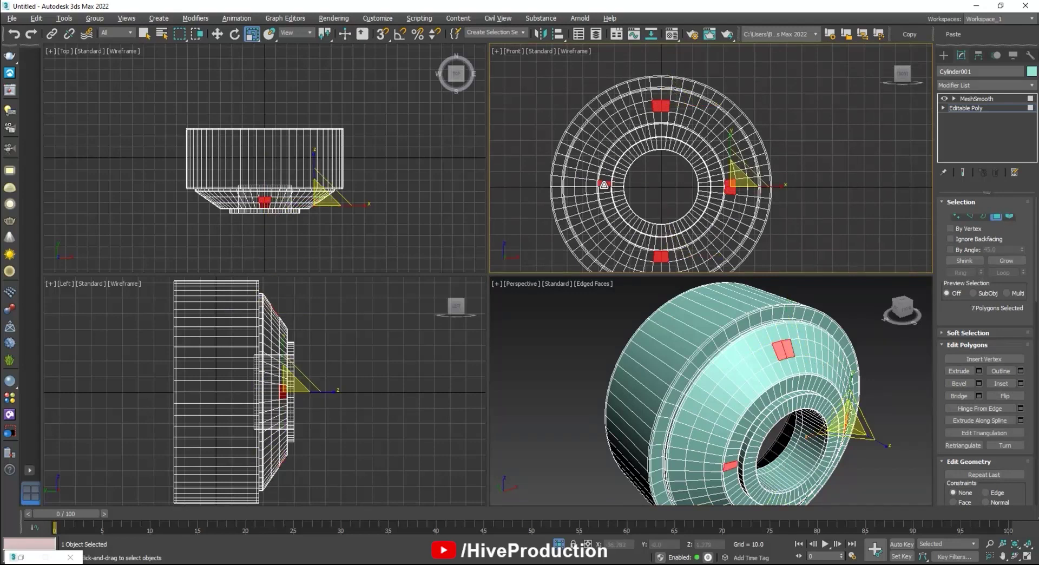
left_click(593, 188, "ctrl")
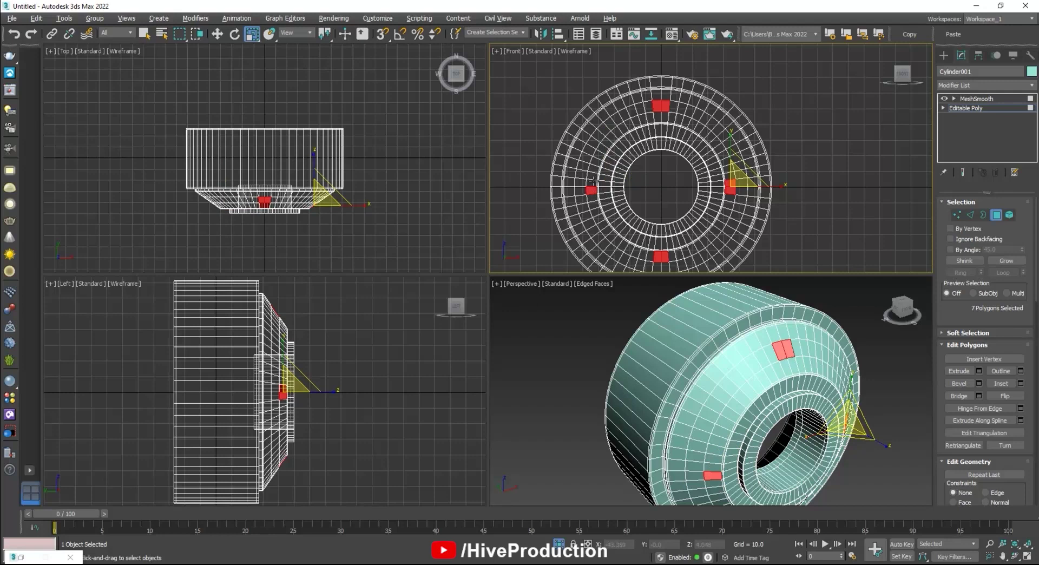
left_click(593, 182, "alt")
left_click(591, 190, "alt")
left_click(580, 190, "ctrl")
left_click(580, 182, "ctrl")
Shift the right and bottom polygon pairs of the selection from the inner band to the middle band of the sloped face
left_click(726, 185, "ctrl")
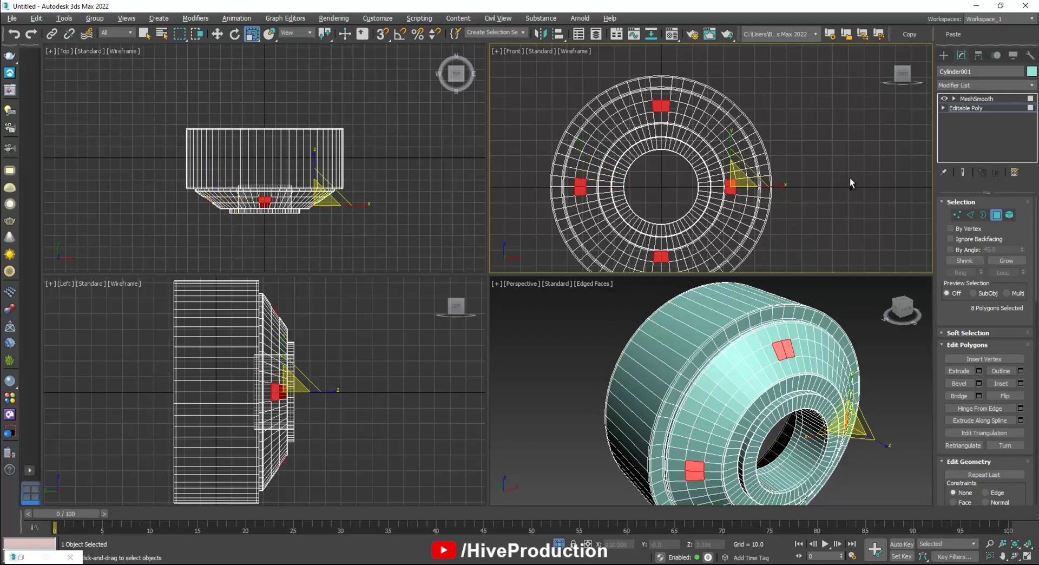
left_click(732, 187, "alt")
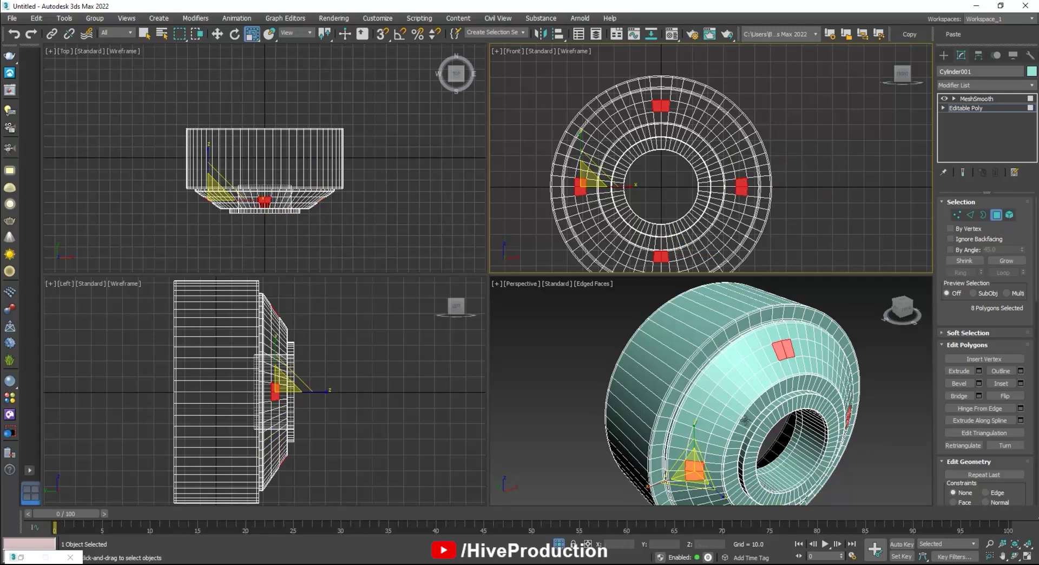
middle_click_drag(745, 421, 745, 437, "alt")
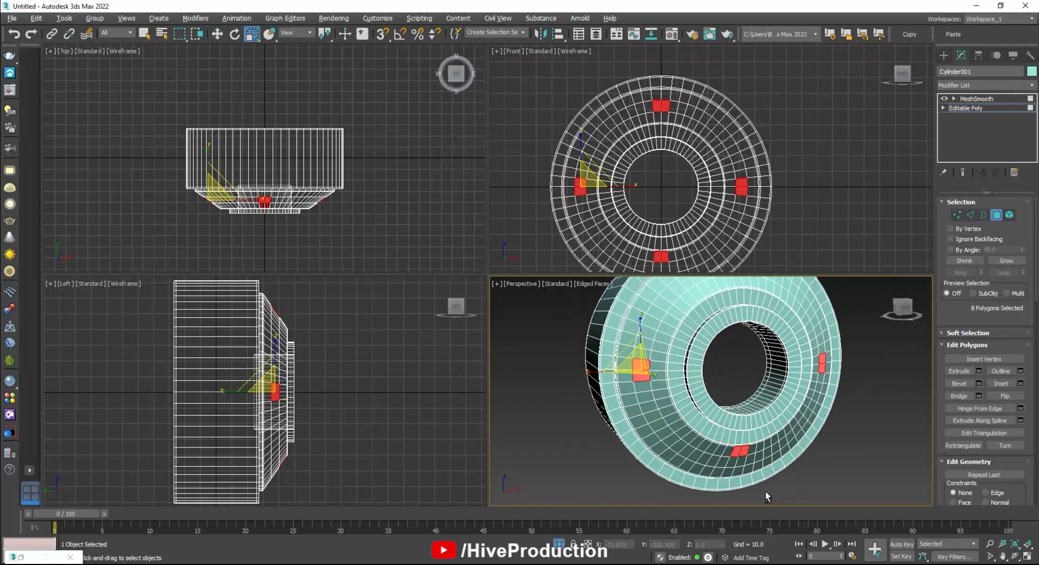
left_click(661, 266, "ctrl")
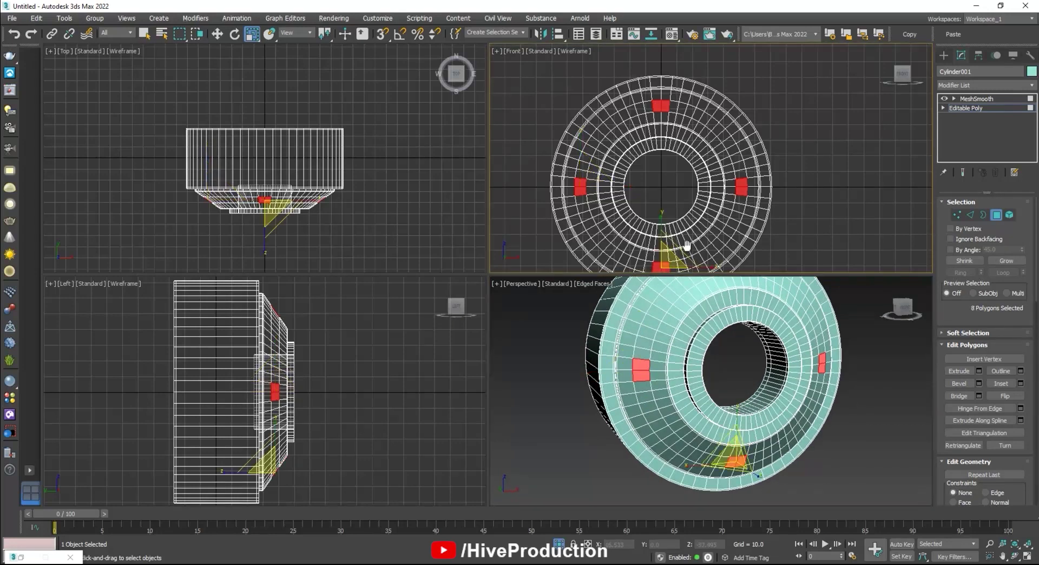
Add the polygon pairs at the four diagonal positions of the rim's sloped face to the selection and delete all selected pairs
middle_click_drag(687, 246, 660, 181)
left_click(685, 185, "ctrl")
left_click(691, 181, "ctrl")
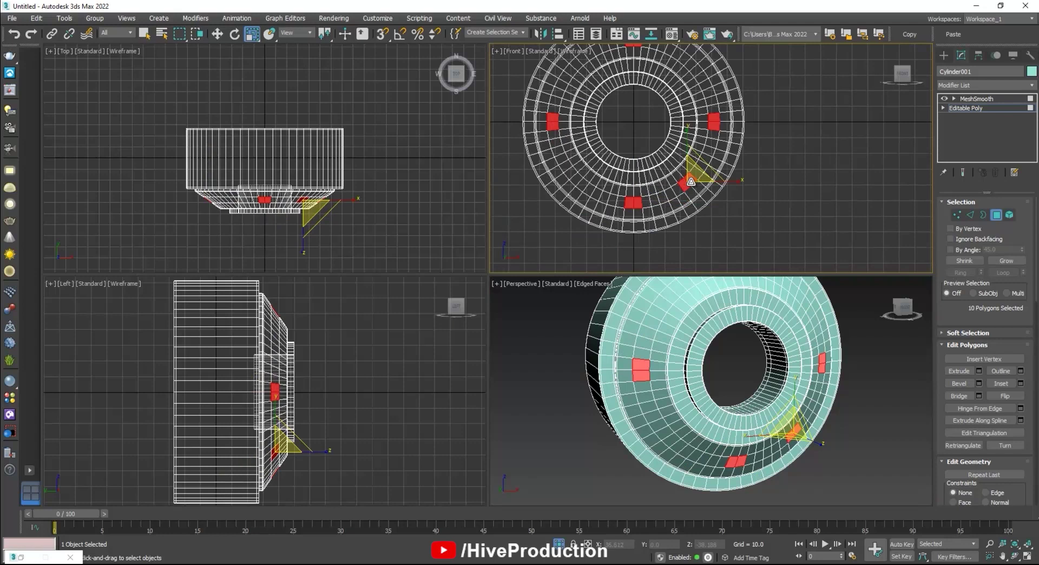
left_click(577, 178, "ctrl")
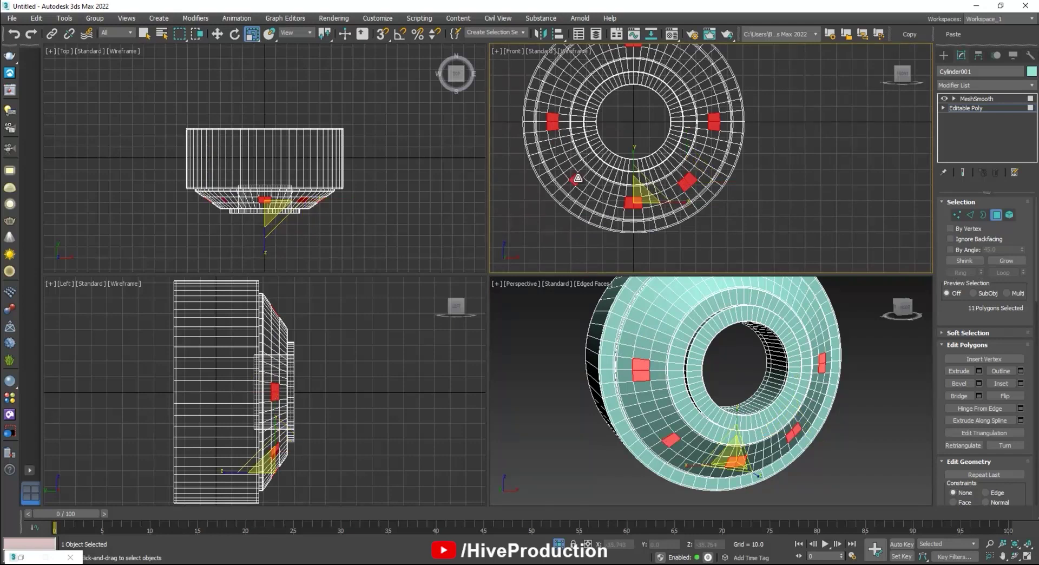
left_click(583, 186, "ctrl")
middle_click_drag(620, 145, 617, 175)
left_click(565, 103, "ctrl")
left_click(572, 96, "ctrl")
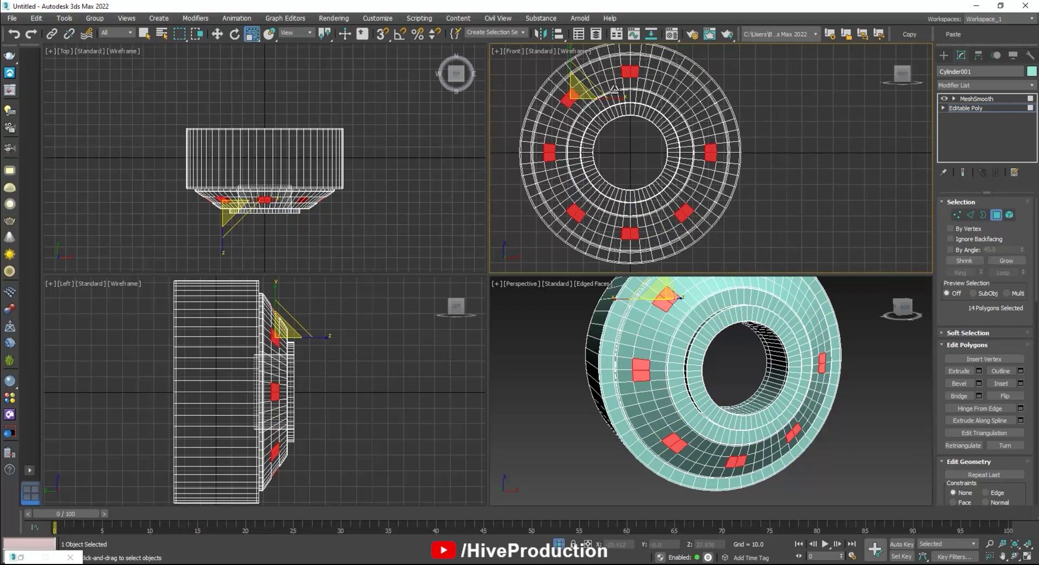
left_click(685, 93, "ctrl")
key("Delete")
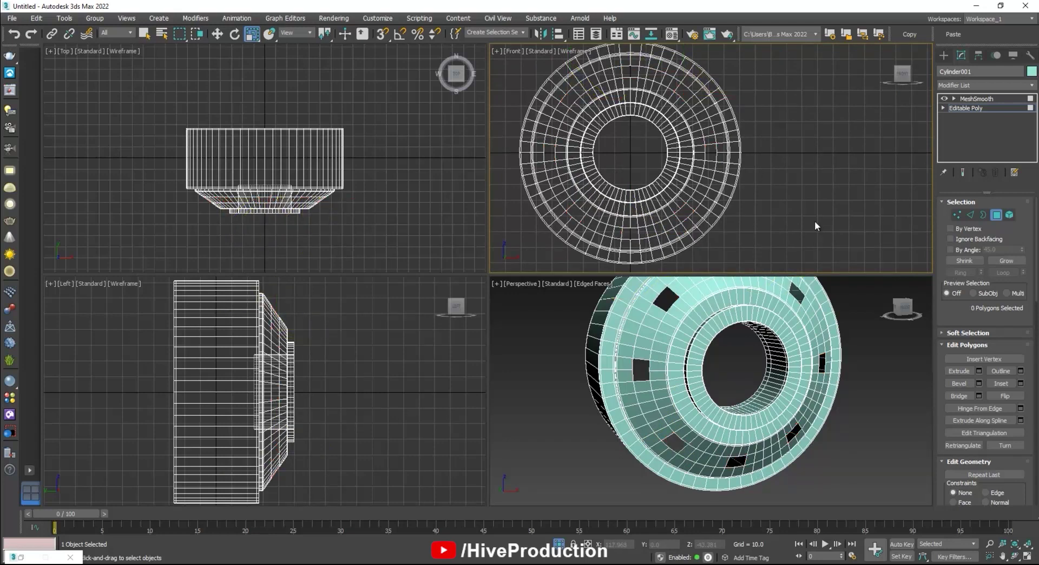
Leave polygon editing on the rim, return to its MeshSmooth level and reselect the rim
middle_click_drag(775, 428, 736, 433, "alt")
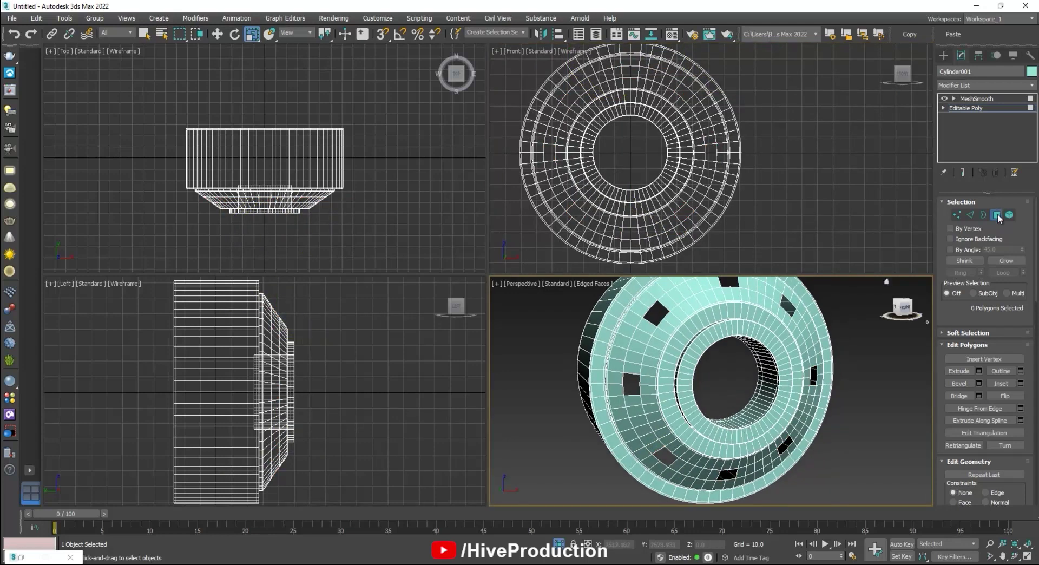
left_click(997, 216)
left_click(977, 98)
left_click(864, 425)
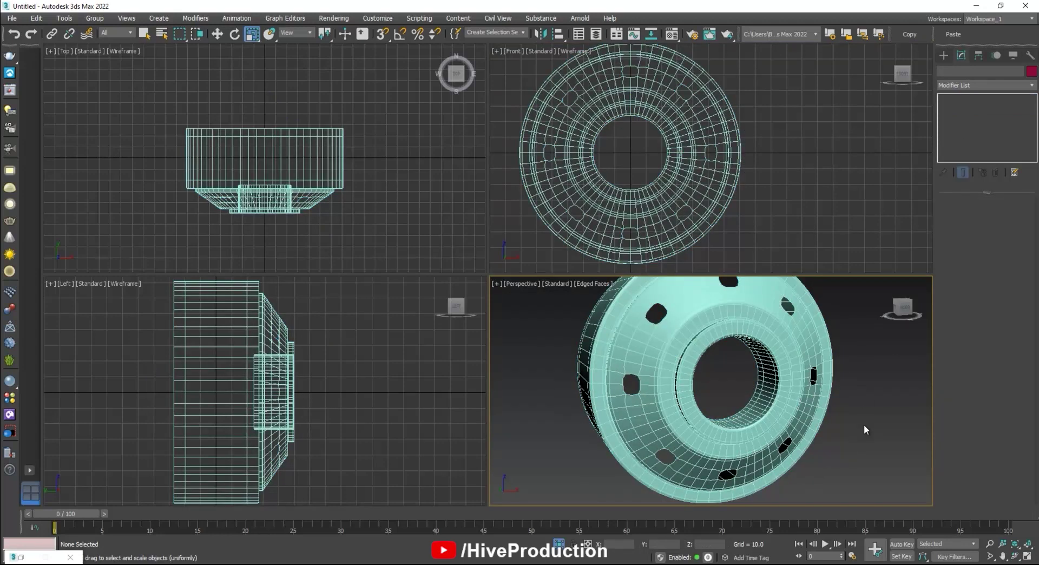
left_click(822, 411)
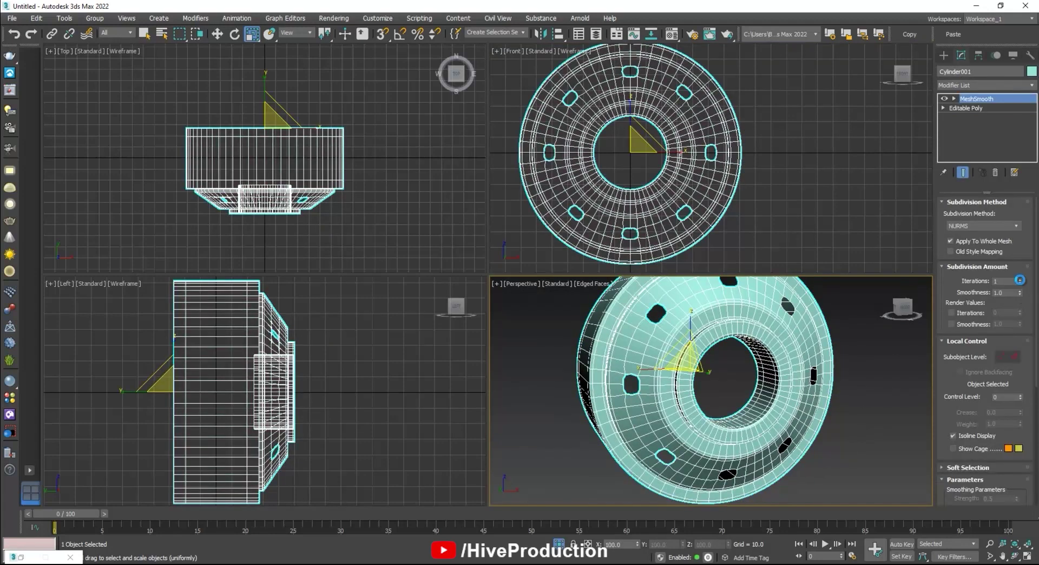
Deselect the rim, turn off edged faces in the Perspective view and enlarge that view to examine the rim's holes
left_click(852, 424)
key("F4")
scroll(820, 409, "down", 3)
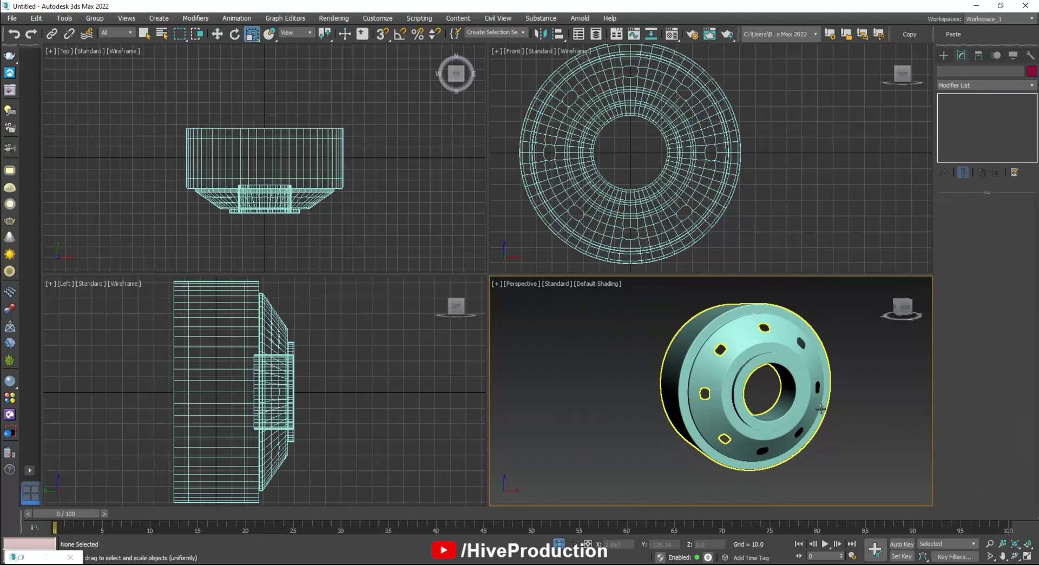
key("alt+w")
middle_click_drag(820, 410, 756, 433, "alt")
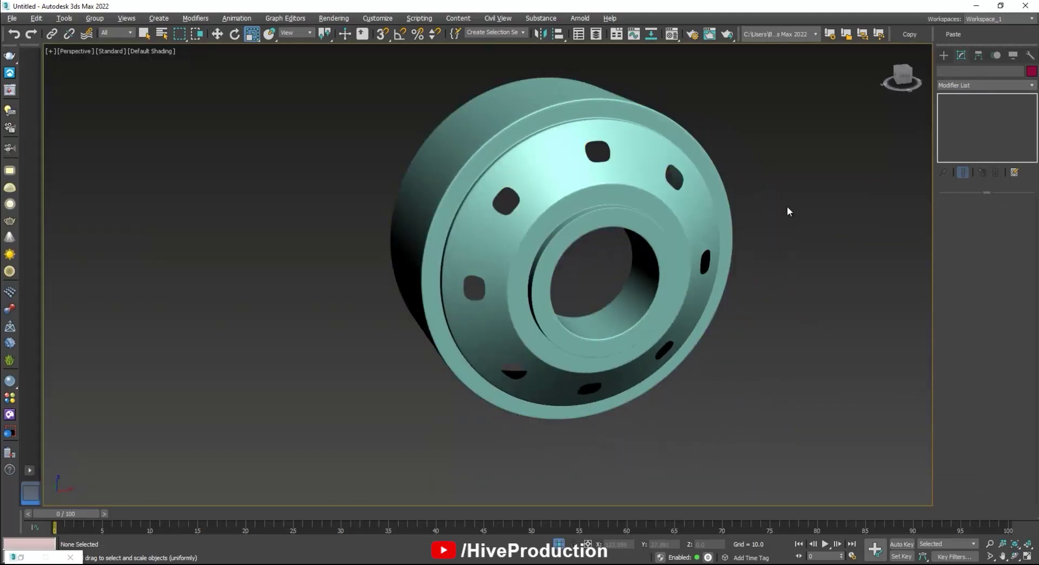
Create a cylinder of about 2.14 radius and 6.29 height in the Front view, on the flat hub ring above the central hole
left_click(944, 55)
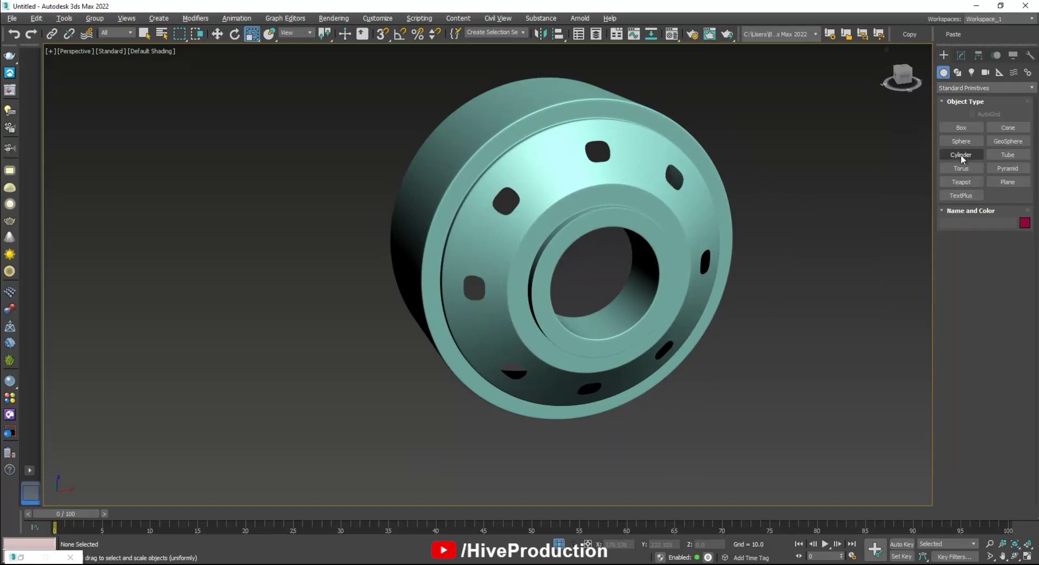
left_click(962, 155)
key("alt+w")
key("alt+w")
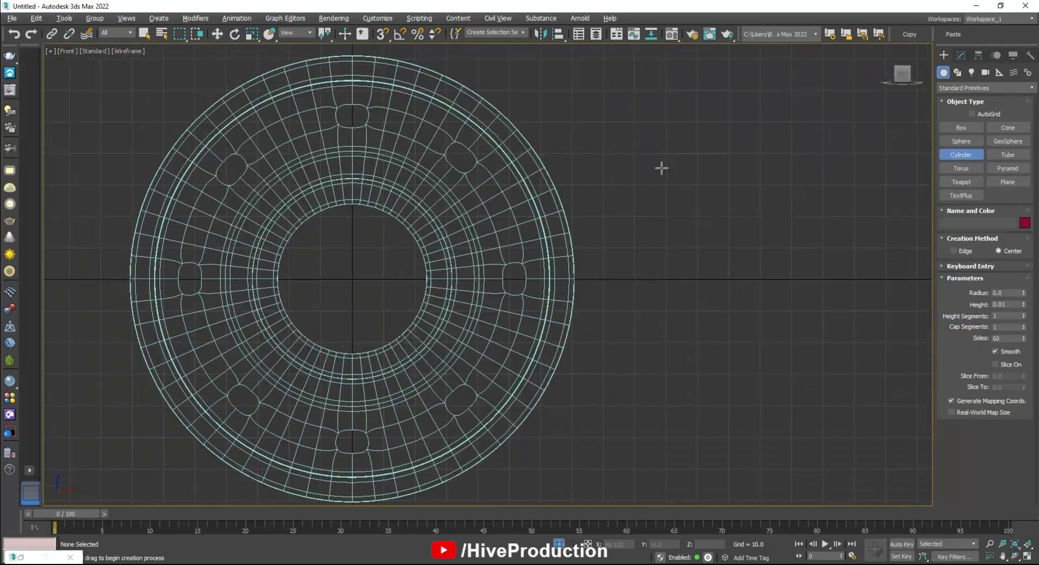
scroll(433, 232, "up", 3)
key("F3")
middle_click_drag(423, 197, 499, 227)
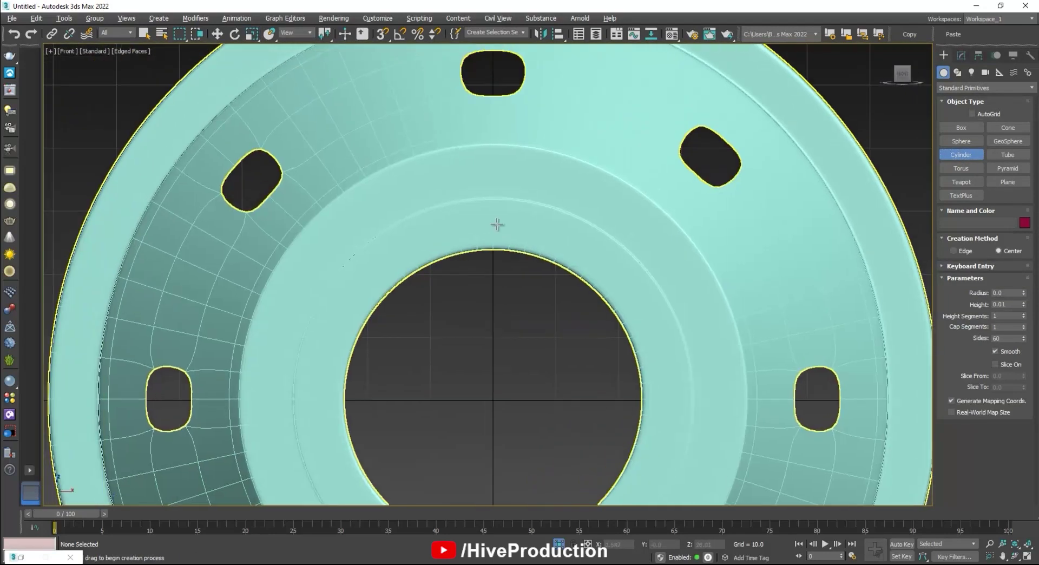
left_click_drag(493, 223, 501, 233)
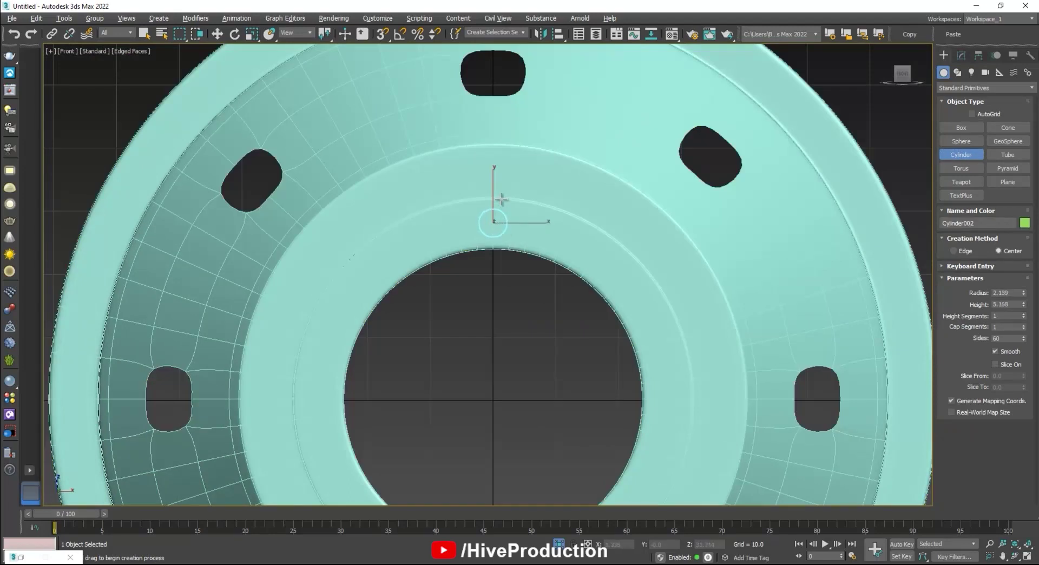
Move the small cylinder outward along the wheel axis in the Left view until it protrudes from the hub ring
key("alt+w")
right_click(247, 349)
key("w")
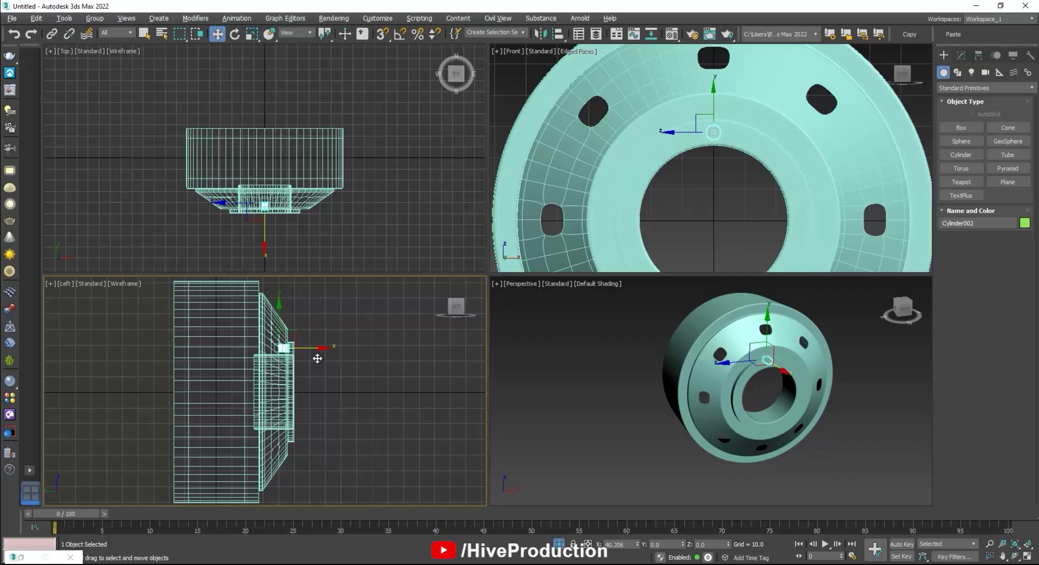
left_click_drag(317, 359, 321, 358)
right_click(684, 397)
key("alt+w")
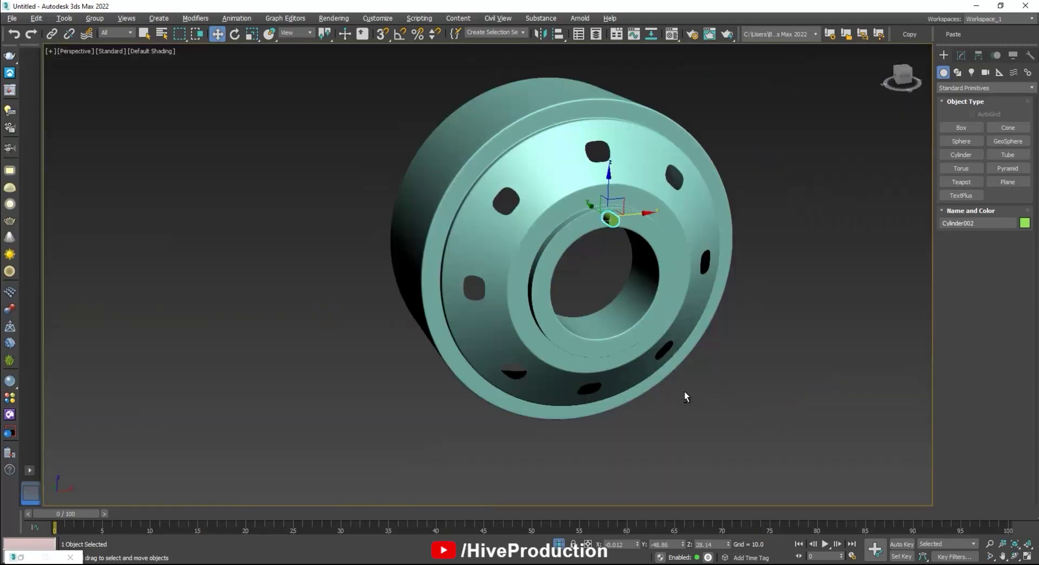
Clone the small cylinder outward along its axis as a Copy and set the copy to 6 sides
scroll(594, 204, "up", 8)
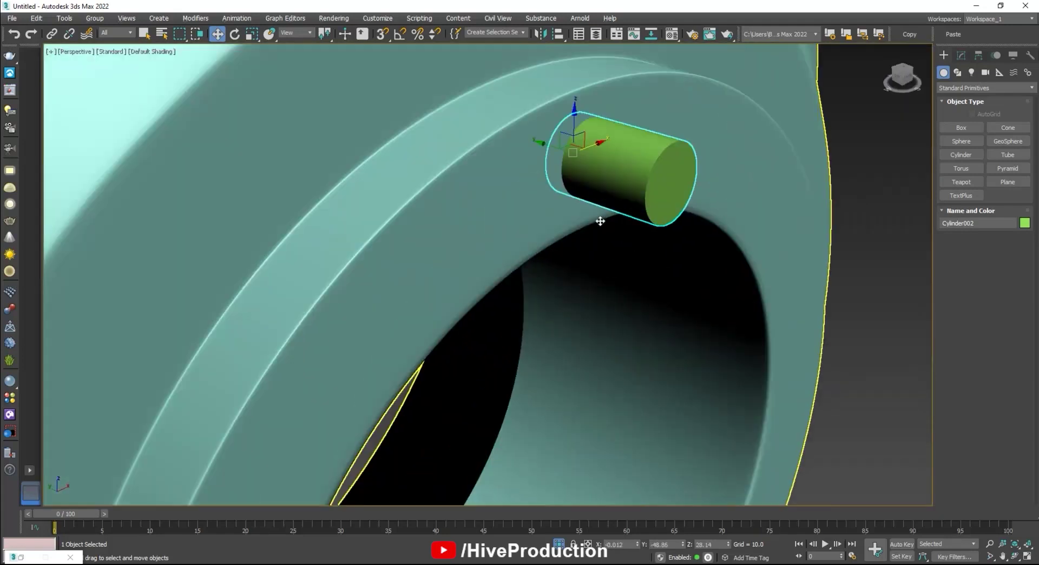
left_click_drag(554, 144, 805, 223, "shift")
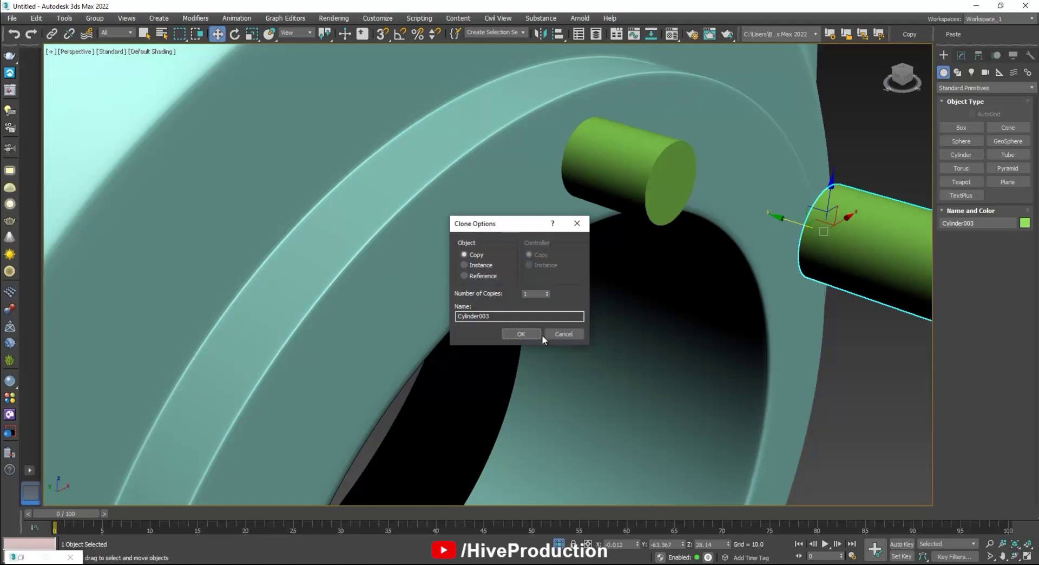
key("Return")
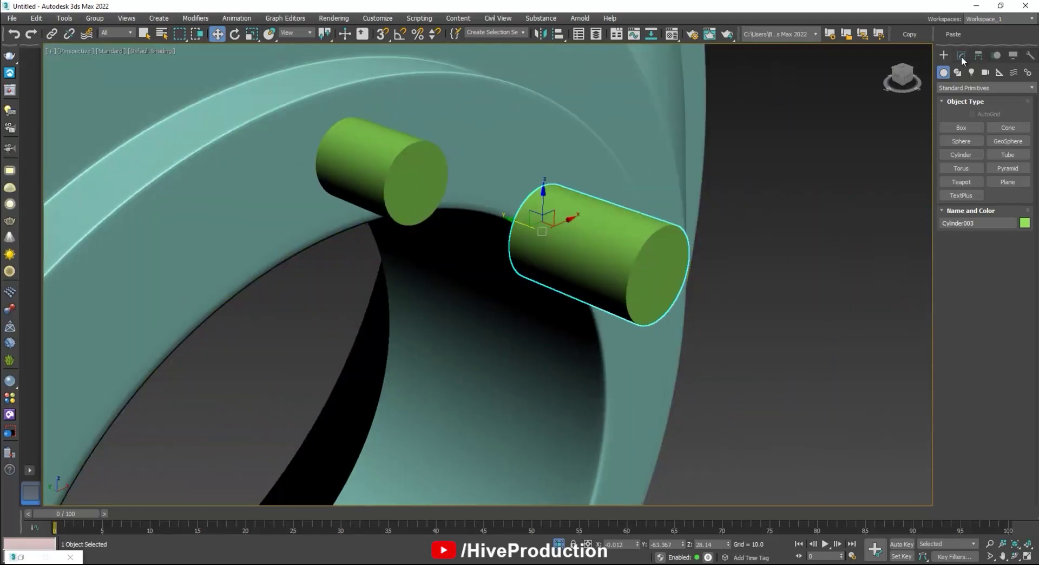
left_click(961, 56)
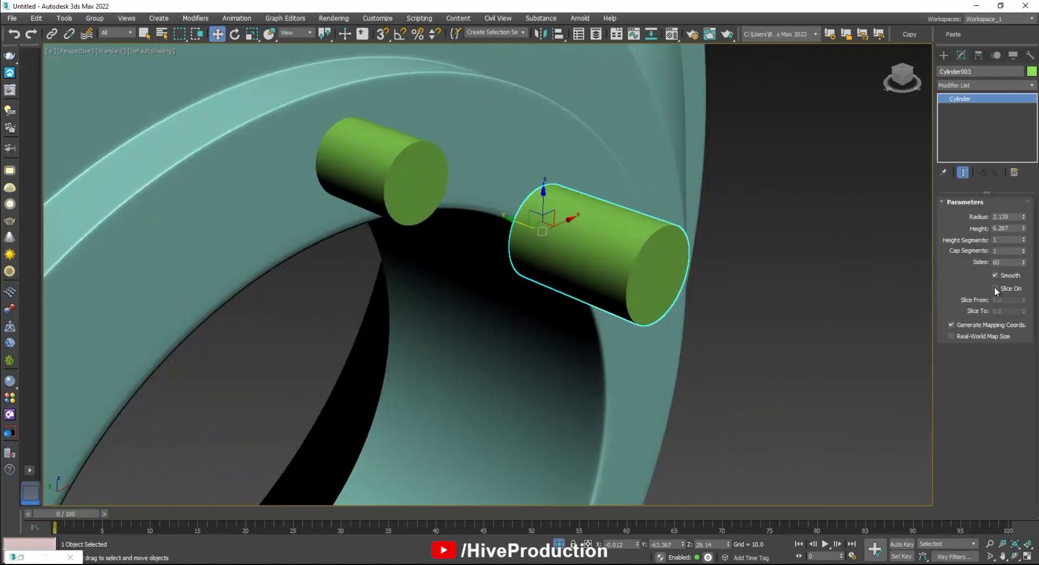
type("6")
key("Return")
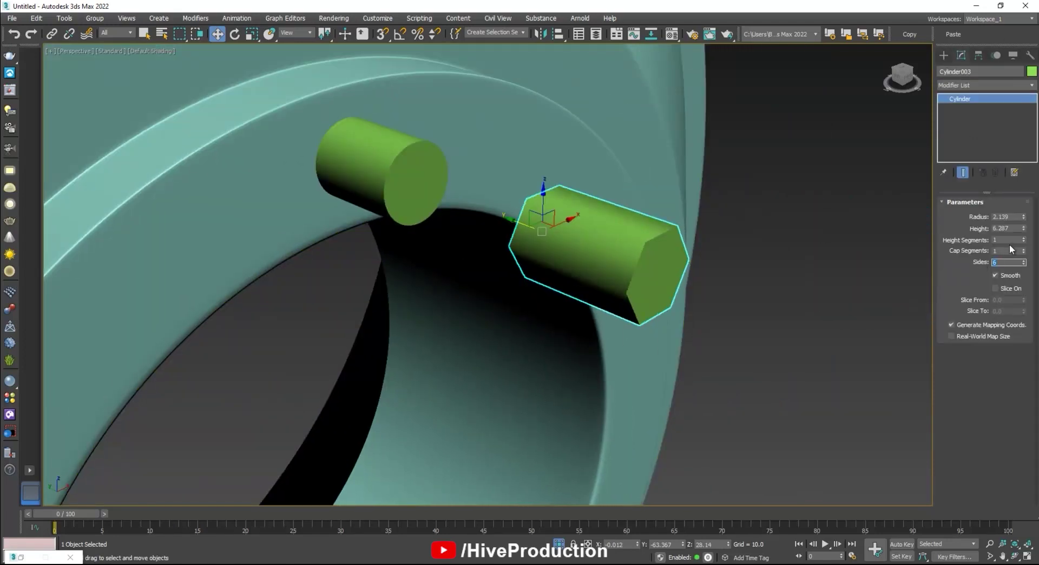
Resize the hexagonal cylinder to about 2.67 radius and 3.02 height, and slide it back over the round shaft's outer end
left_click_drag(1024, 217, 1028, 258)
left_click_drag(523, 225, 389, 172)
middle_click_drag(389, 172, 384, 179, "alt")
left_click_drag(360, 184, 338, 195)
left_click(590, 288)
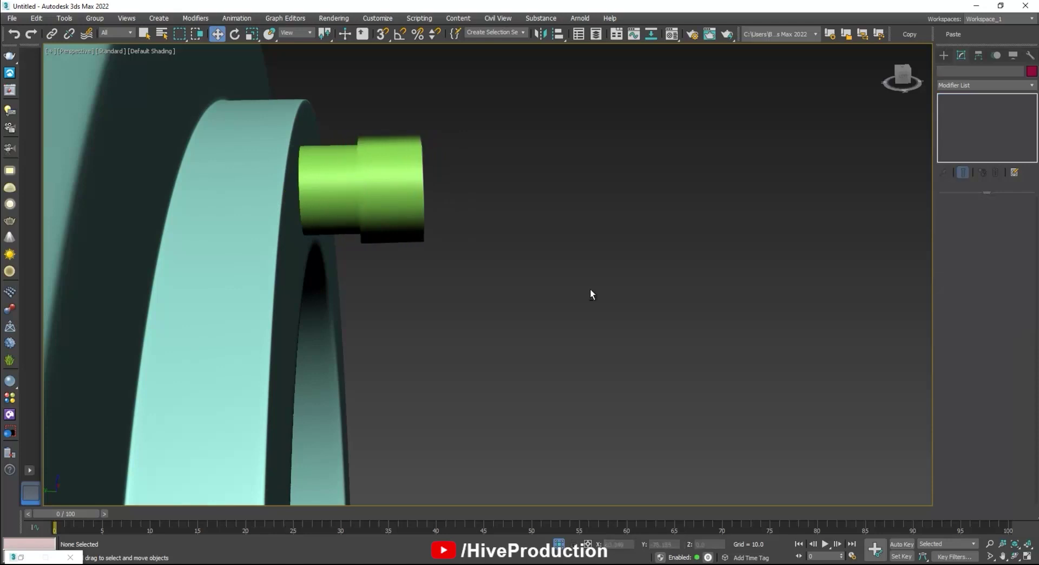
middle_click_drag(590, 288, 540, 284, "alt")
left_click(177, 142)
middle_click_drag(177, 141, 252, 205)
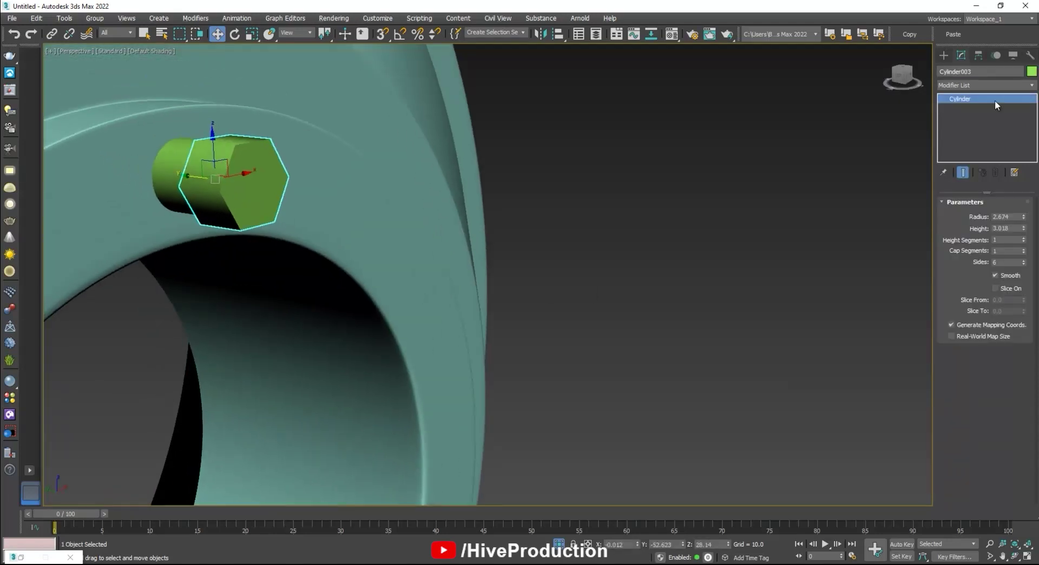
Create a sphere of about 1.9 radius centred on the hexagonal nut in the Front view
left_click(943, 55)
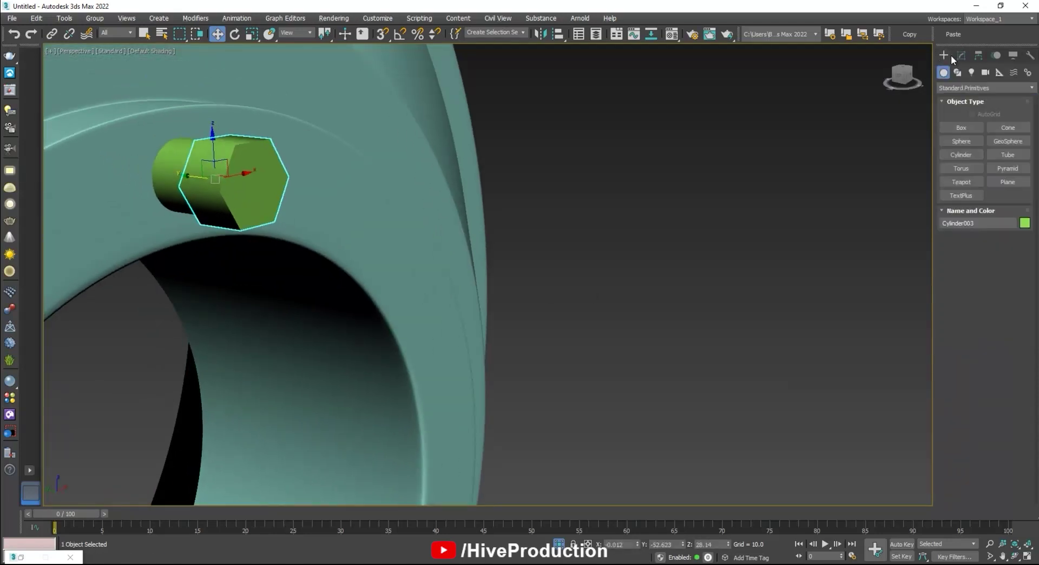
left_click(963, 142)
key("alt+w")
scroll(751, 141, "up", 5)
middle_click_drag(752, 141, 724, 161)
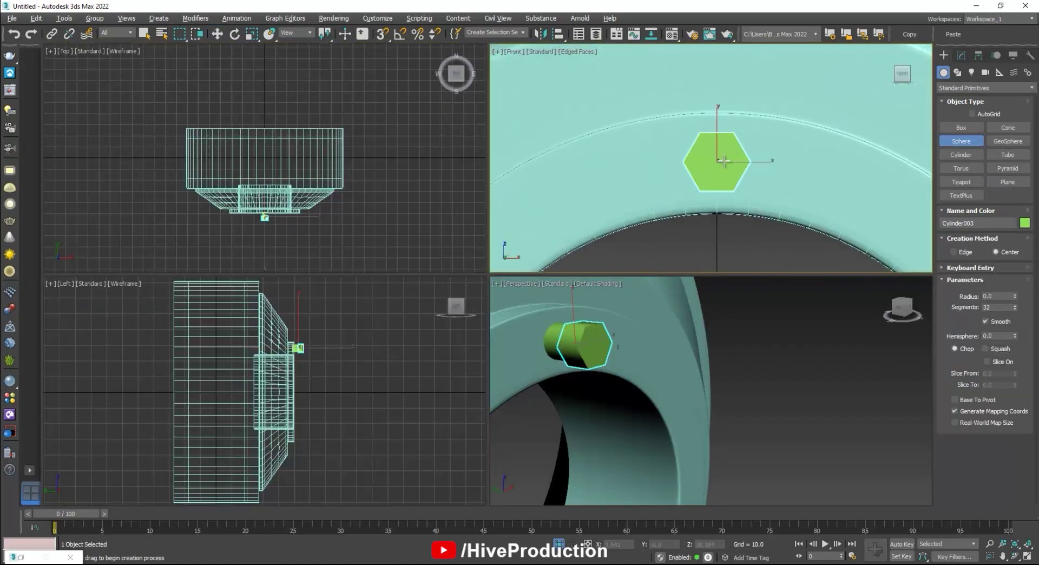
left_click_drag(718, 160, 735, 178)
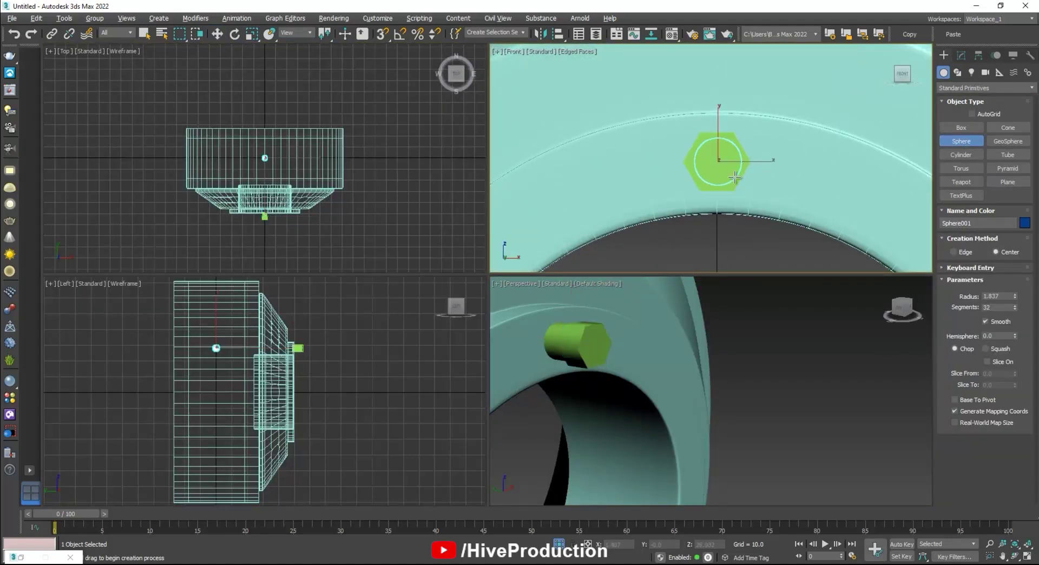
Move the sphere out to the nut's front face and scale it up slightly so it forms a rounded bolt tip
right_click(249, 361)
key("w")
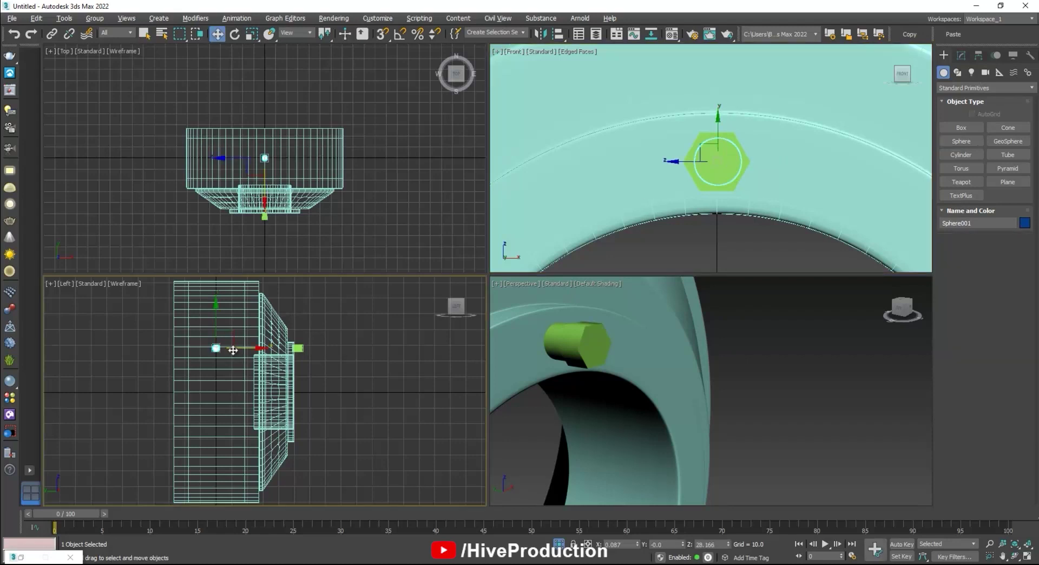
left_click_drag(238, 351, 323, 361)
right_click(554, 355)
key("z")
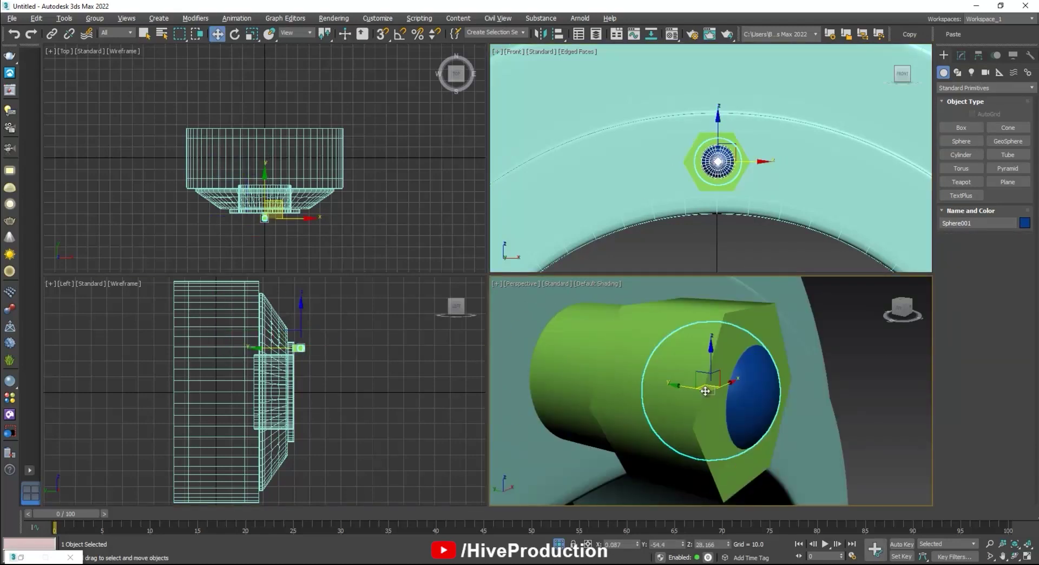
left_click_drag(680, 388, 801, 373)
key("r")
left_click(861, 384)
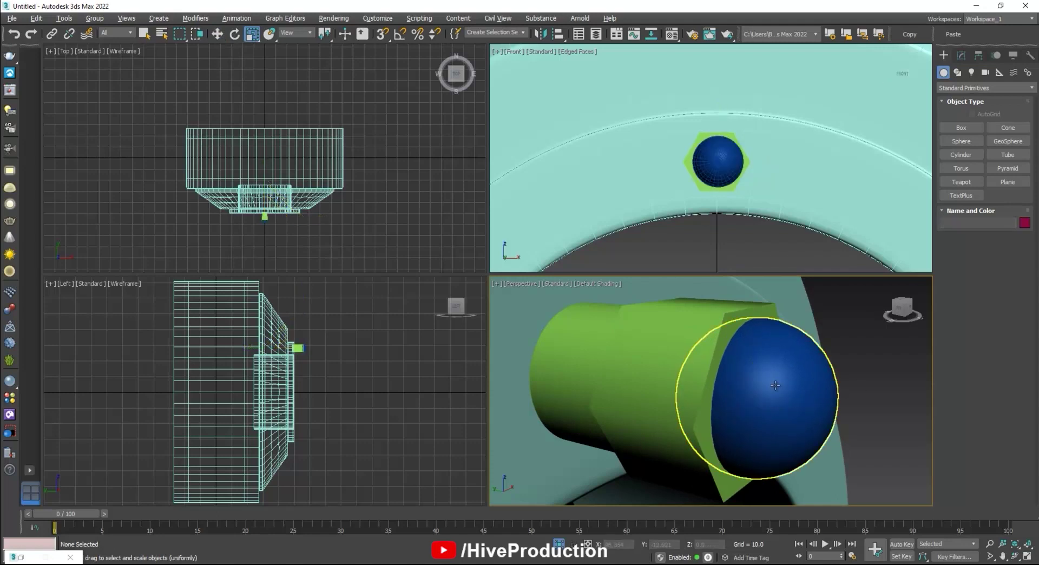
Increase the hexagonal nut's radius to about 3.13
scroll(320, 342, "up", 5)
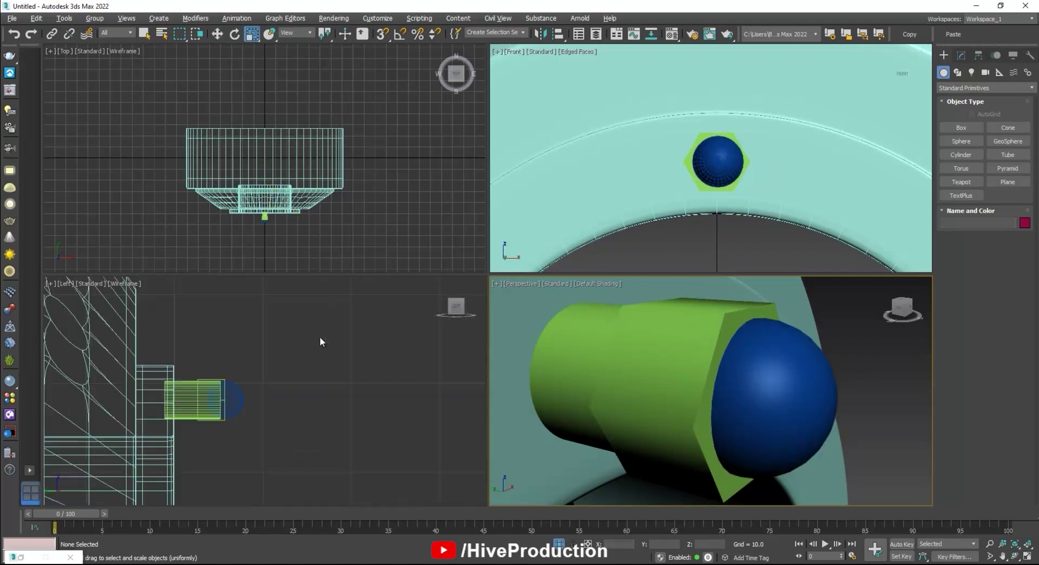
scroll(249, 415, "up", 4)
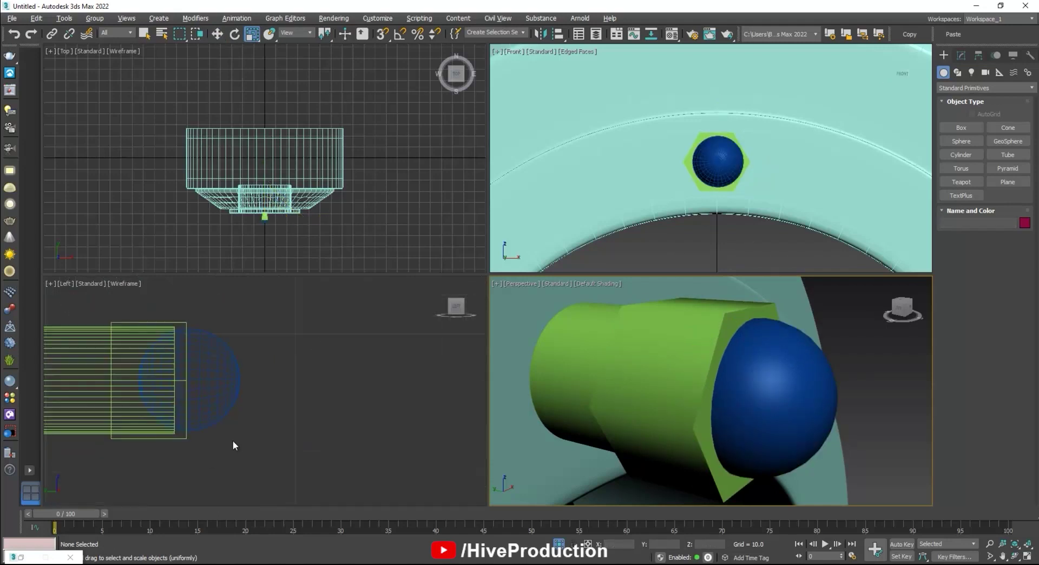
left_click(182, 320)
left_click(962, 56)
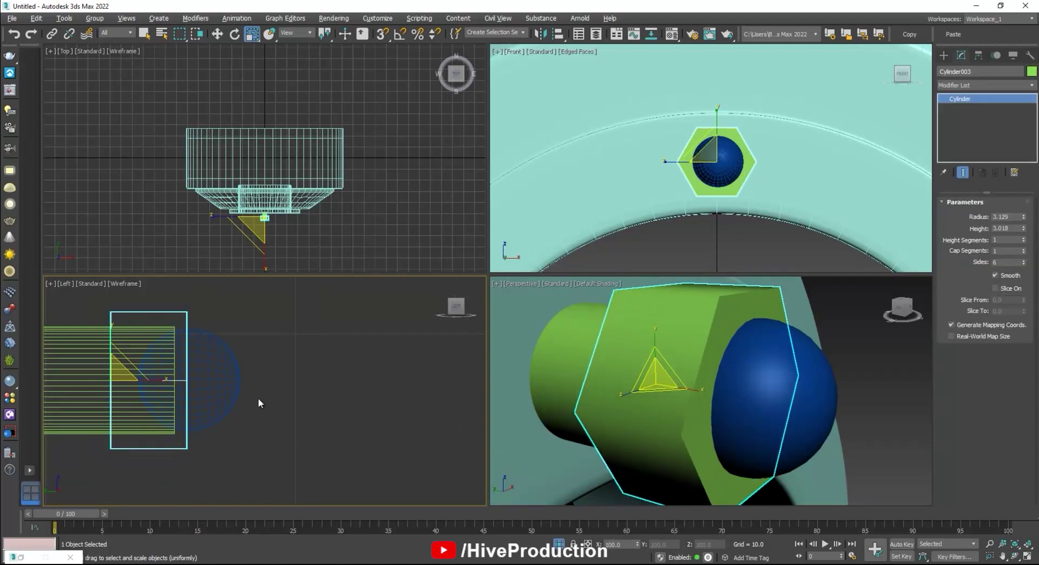
left_click(258, 399)
Group the shaft, hexagonal nut and sphere under the name "boult"
left_click_drag(270, 449, 113, 344)
left_click(64, 18)
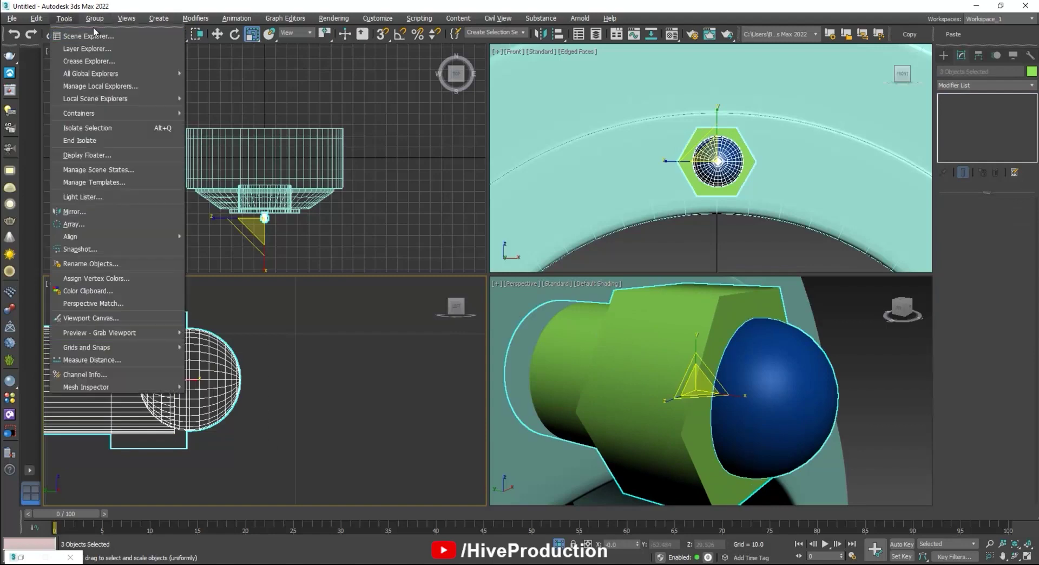
left_click(96, 18)
left_click(102, 36)
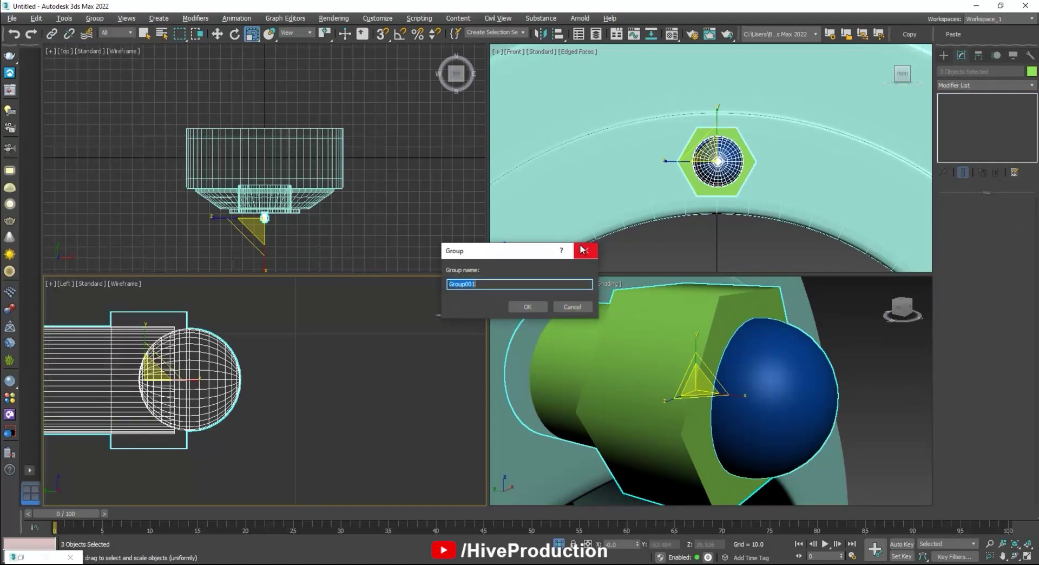
key("Return")
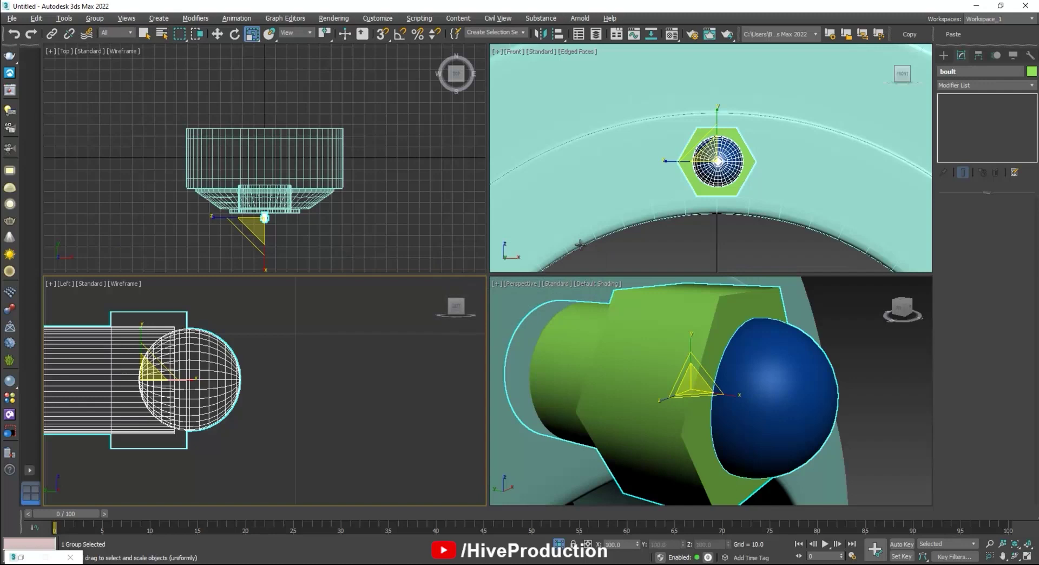
Copy the bolt group straight down in the Front view to the opposite side of the hub ring
left_click(723, 253)
left_click(741, 340)
scroll(695, 166, "down", 4)
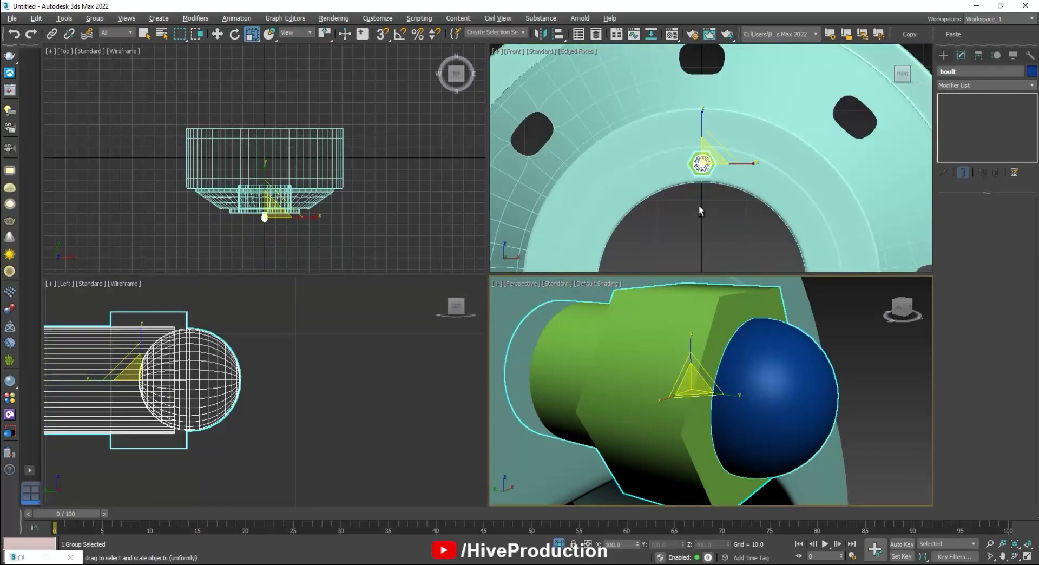
middle_click_drag(699, 206, 692, 189)
key("alt+w")
scroll(566, 286, "down", 5)
key("F3")
scroll(570, 244, "up", 1)
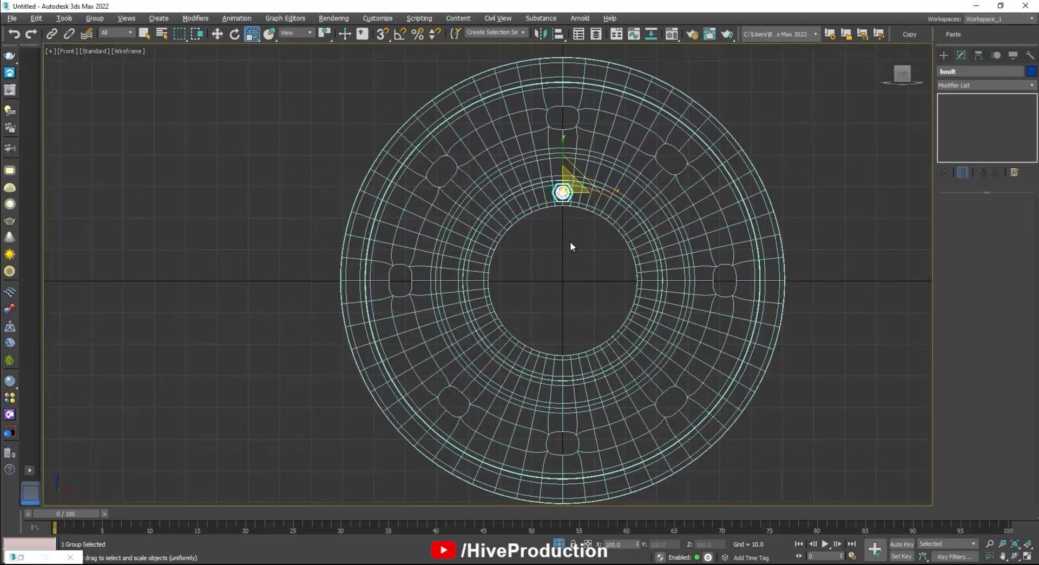
key("w")
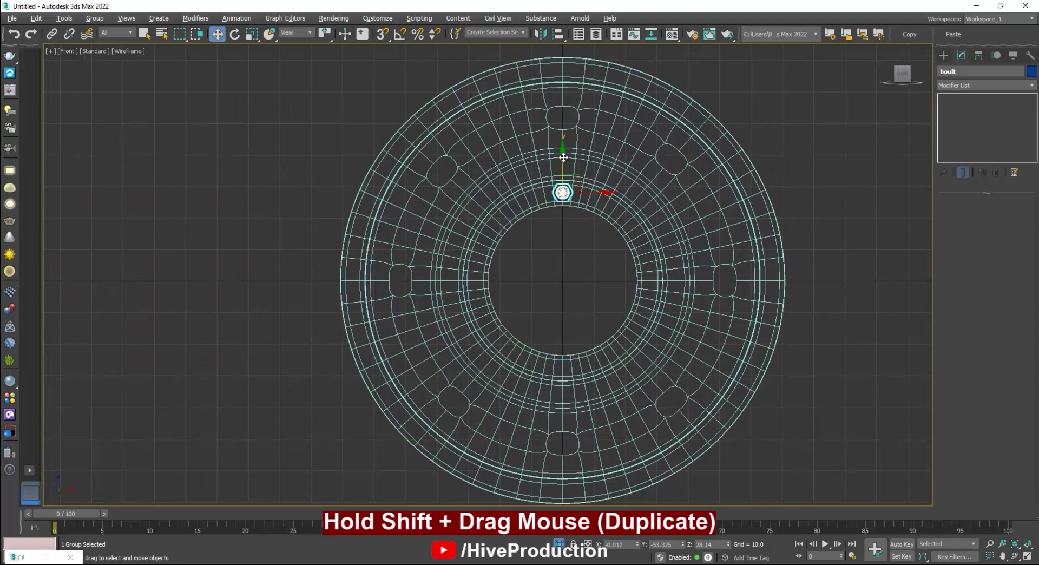
left_click_drag(563, 158, 567, 335, "shift")
left_click(520, 332)
Select both bolts, turn on angle snap and copy the pair rotated a quarter turn about the hub centre
left_click(563, 192, "ctrl")
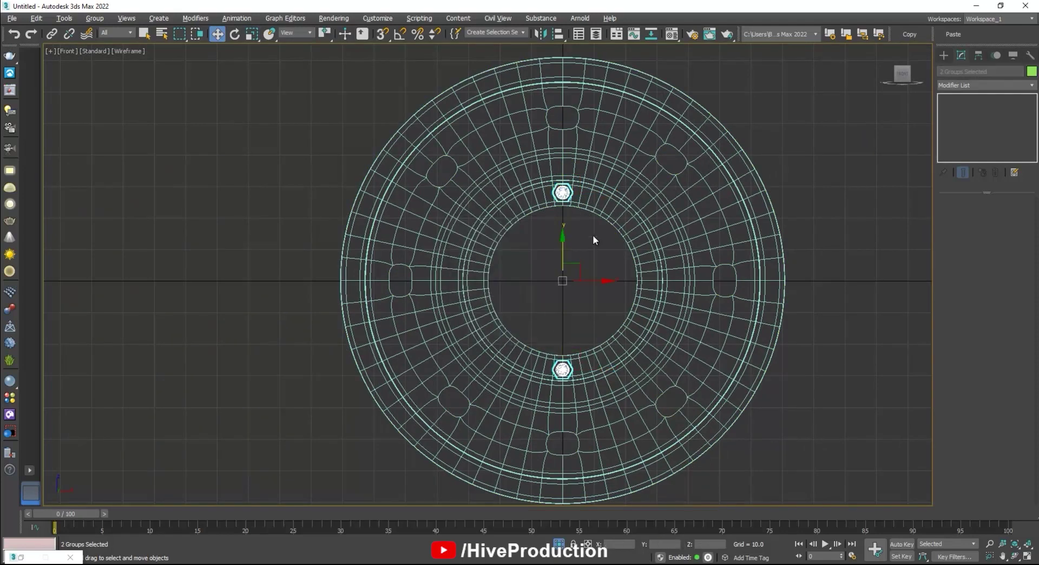
key("r")
key("e")
left_click_drag(612, 254, 593, 190, "shift")
left_click(557, 336)
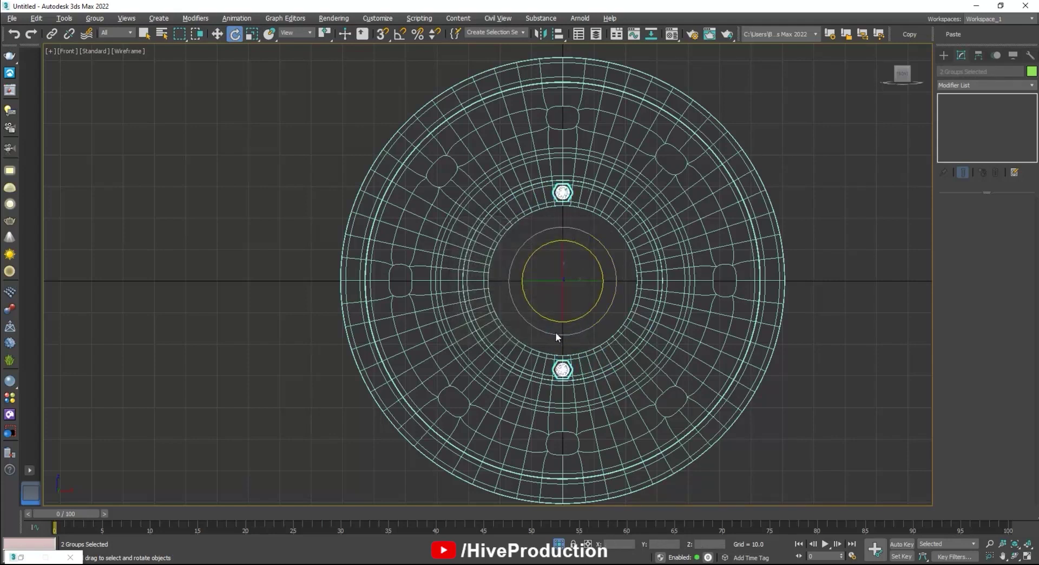
key("a")
left_click_drag(603, 250, 593, 196, "shift")
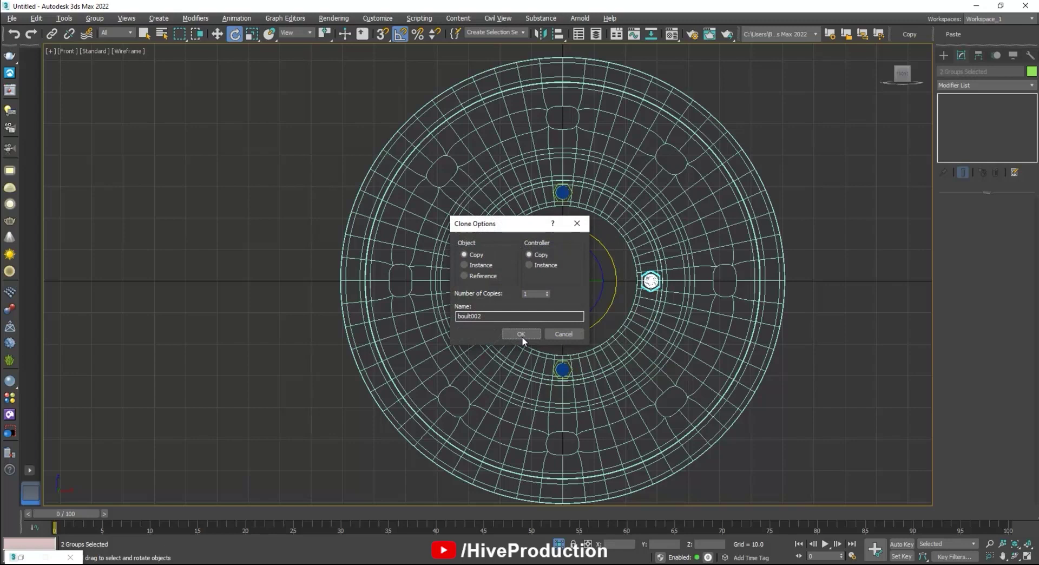
left_click(522, 336)
Add rotated copies of the bolt pair at the diagonal positions to complete eight bolts around the hub ring
mouse_move(613, 262)
left_mouse_down("shift")
mouse_move(608, 235)
mouse_move(576, 220)
left_mouse_up("shift")
key("Return")
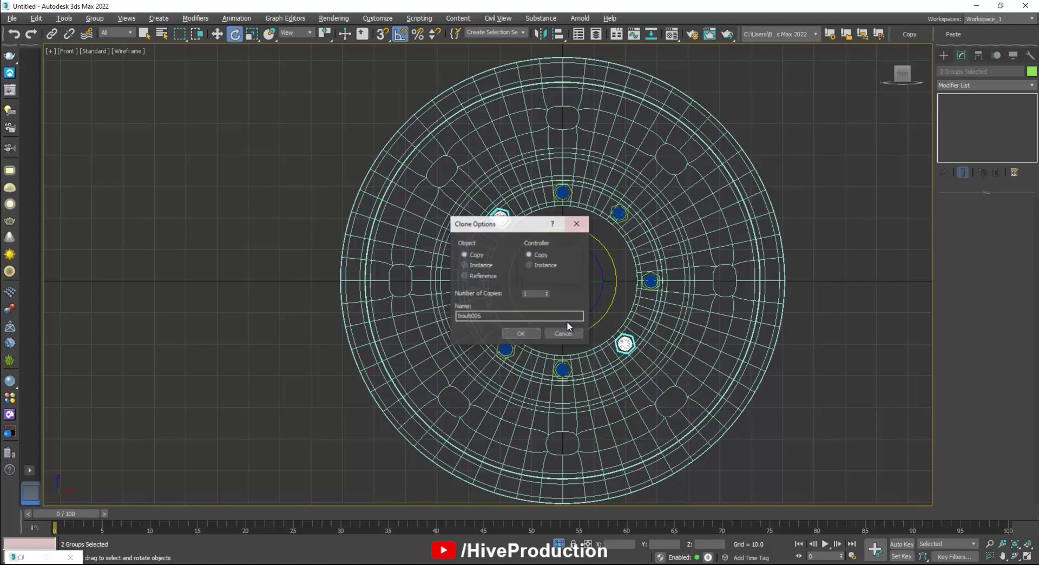
left_click(521, 336)
Unhide the tyre around the bolted rim in the maximized Perspective view
left_click(793, 411)
key("alt+w")
middle_click(797, 416)
key("alt+w")
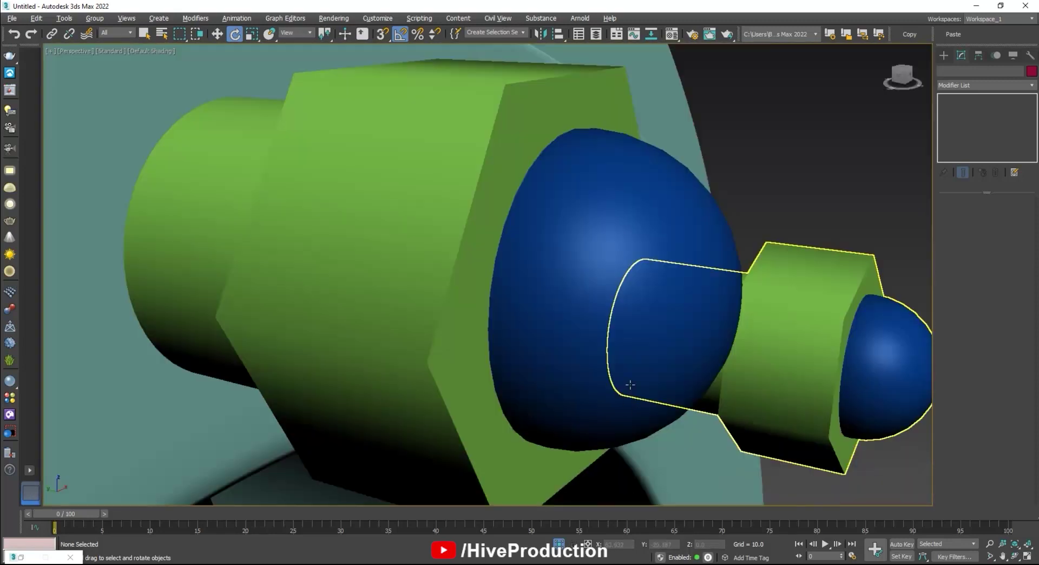
scroll(653, 400, "down", 15)
scroll(651, 401, "up", 6)
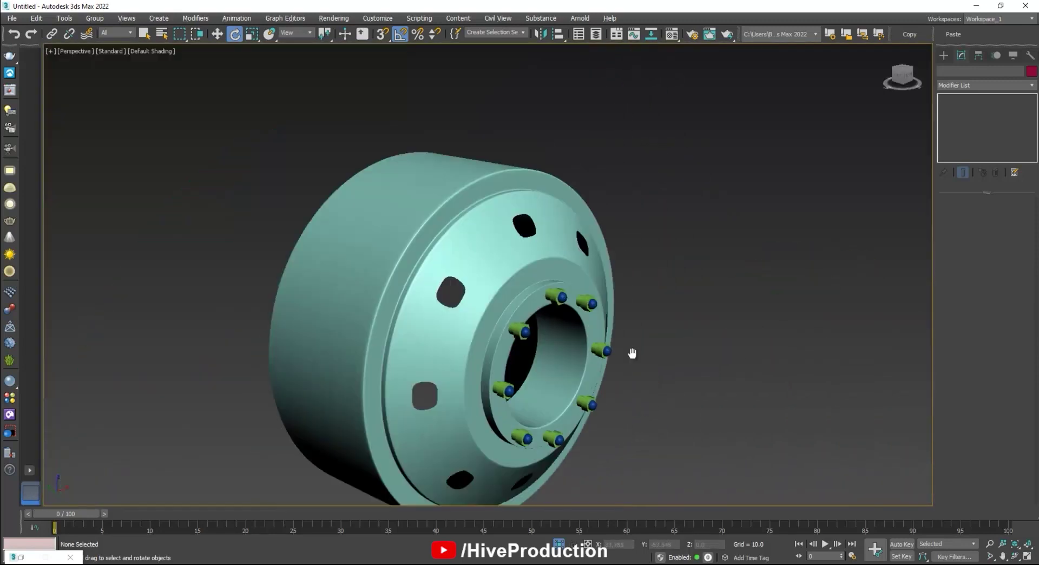
right_click(671, 348)
left_click(686, 298)
middle_click_drag(709, 398, 689, 383, "alt")
scroll(689, 382, "down", 5)
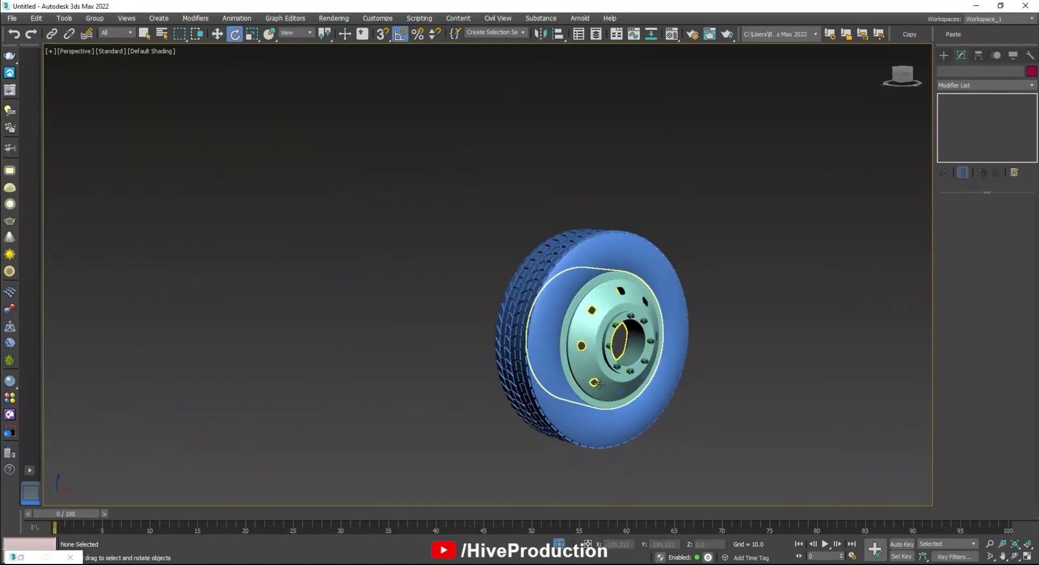
scroll(552, 351, "up", 4)
Assign the first material to the whole wheel and set its ambient colour to dark grey with a value of 35
key("m")
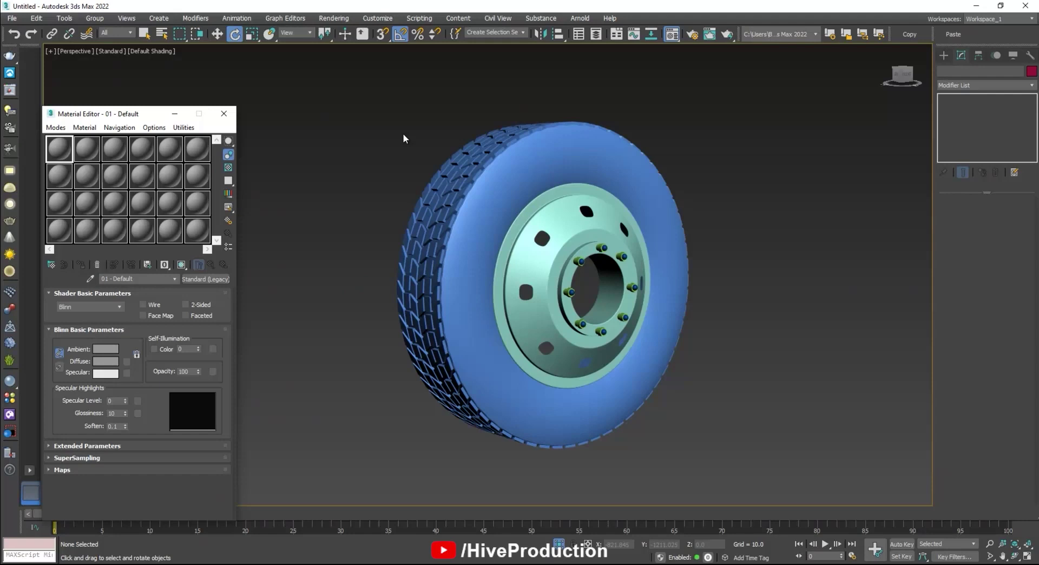
left_click_drag(404, 138, 630, 457)
left_click(81, 265)
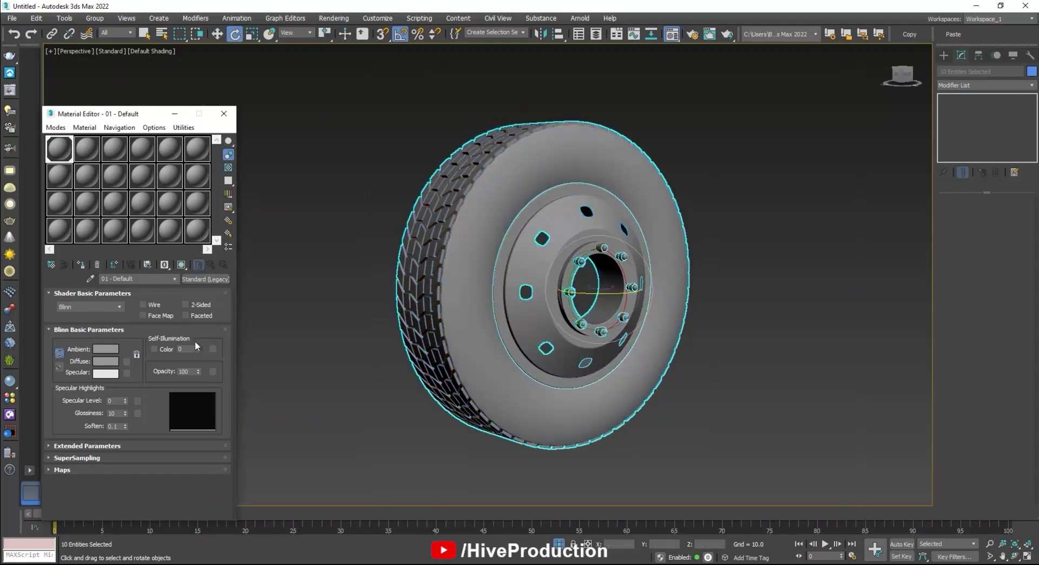
left_click(105, 349)
left_click_drag(324, 112, 316, 81)
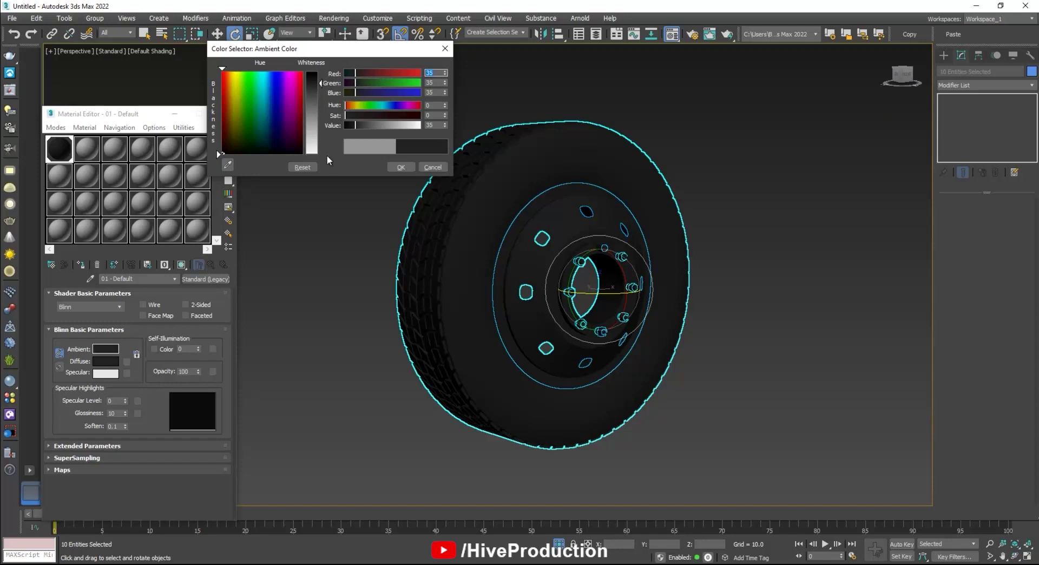
left_click(401, 167)
left_click(260, 179)
Set the ambient colour of the second material, 02 - Default, to near white
left_click(87, 149)
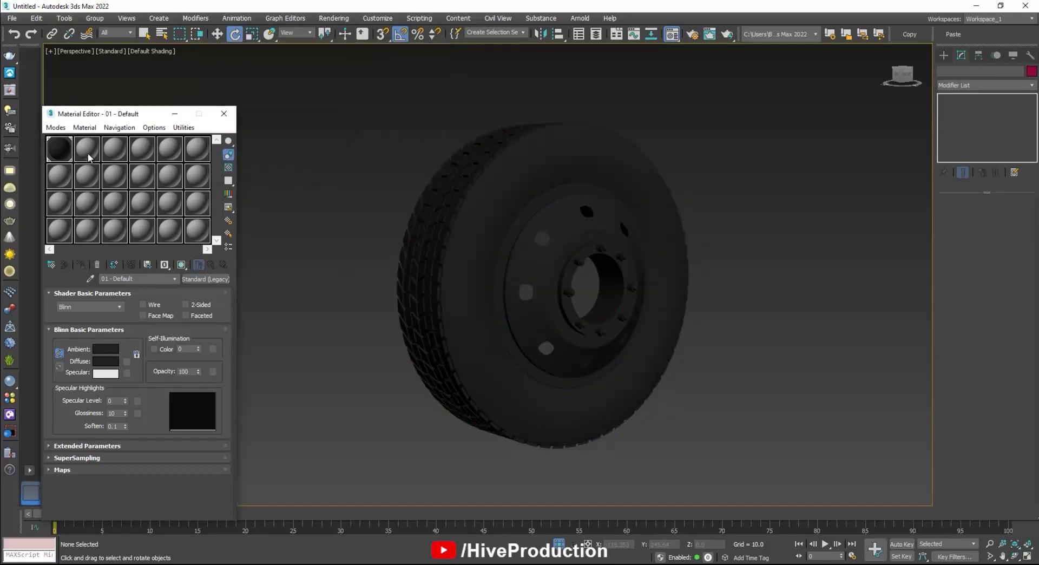
left_click(114, 349)
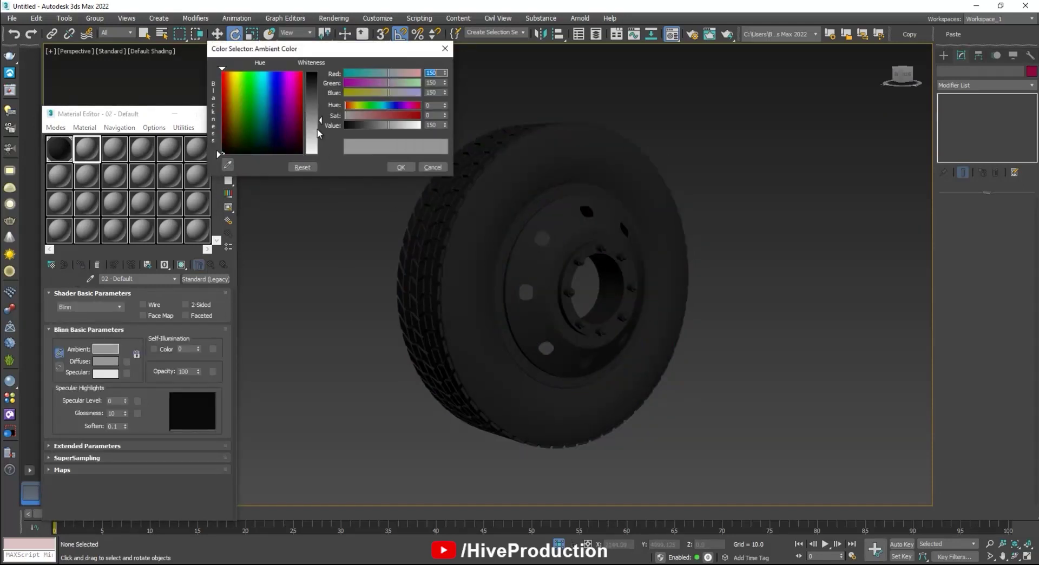
left_click_drag(323, 109, 322, 150)
left_click(407, 167)
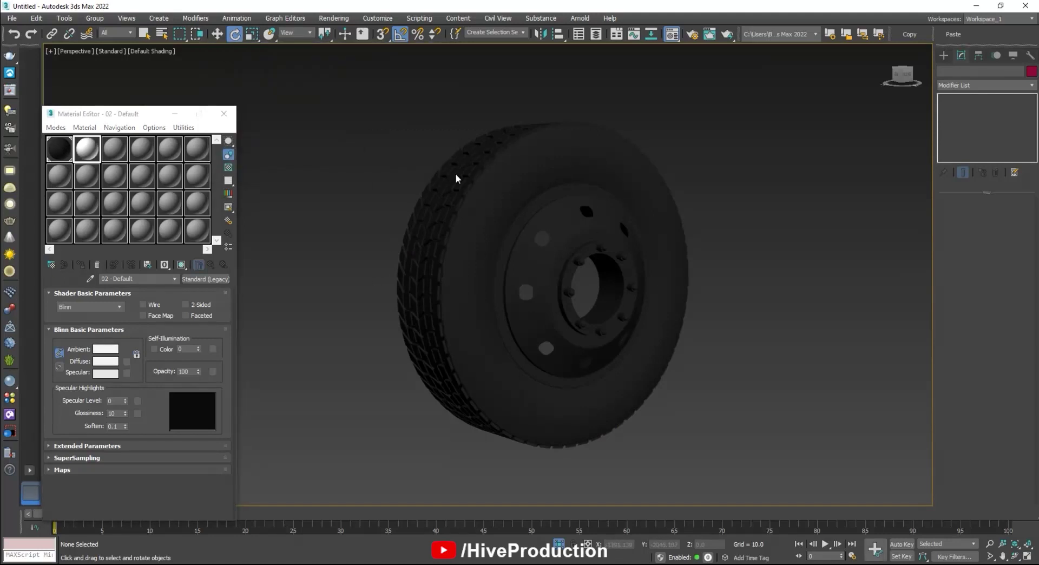
Assign the near-white material to the rim and all bolts, leaving out the tyre, and close the Material Editor
key("ctrl+a")
left_click(437, 327, "alt")
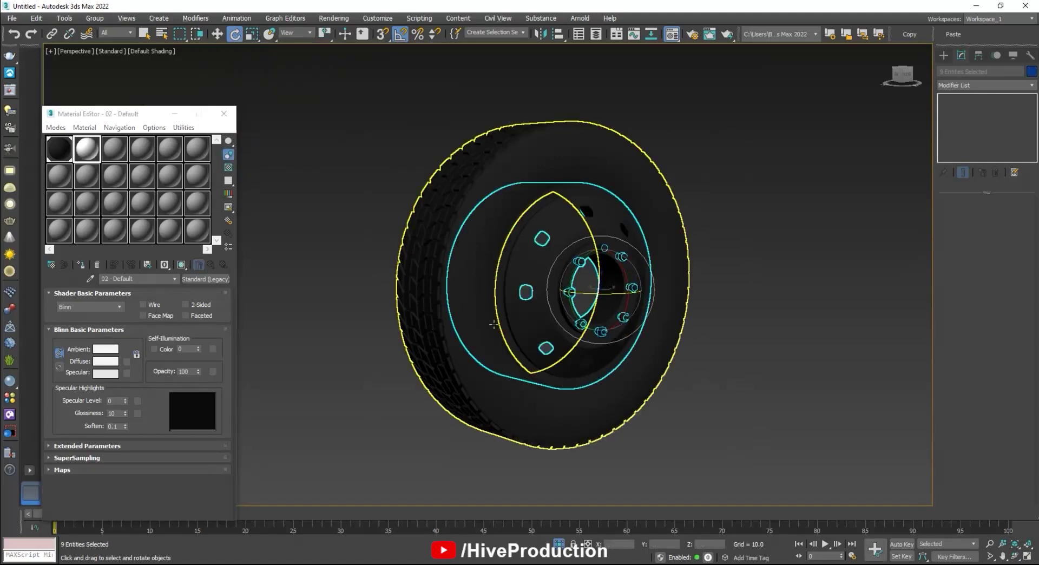
left_click(89, 262)
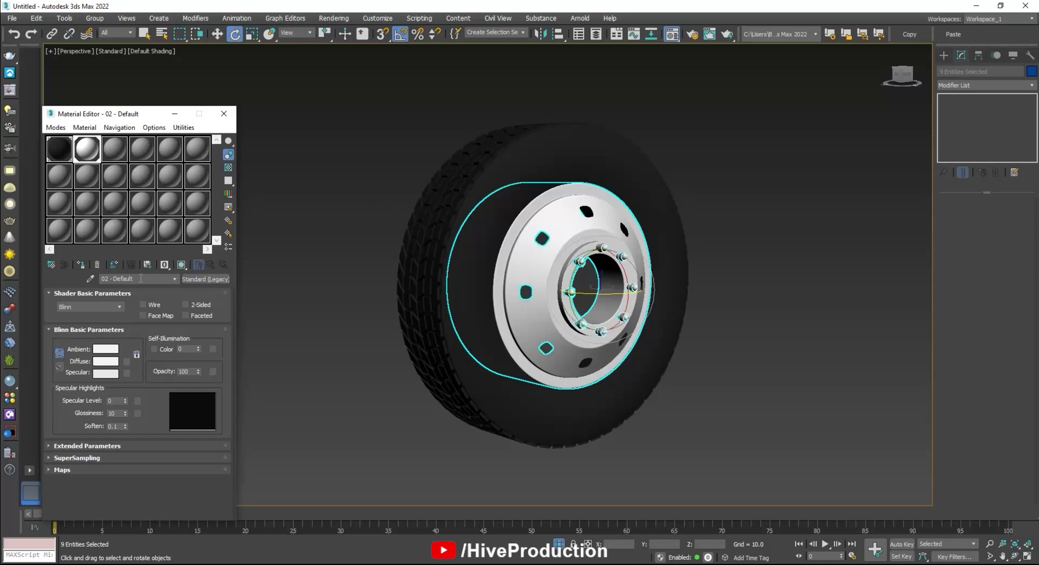
left_click(404, 412)
left_click(229, 115)
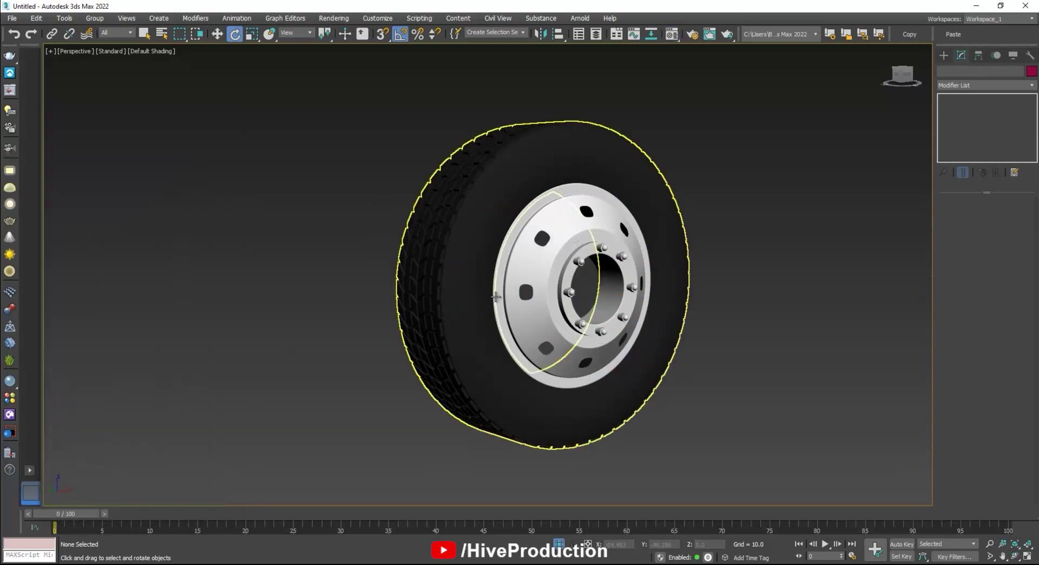
Select the whole wheel and copy it about 165 units along the Y axis, beside the original
scroll(514, 304, "up", 2)
middle_click_drag(526, 304, 589, 317, "alt")
scroll(544, 314, "down", 2)
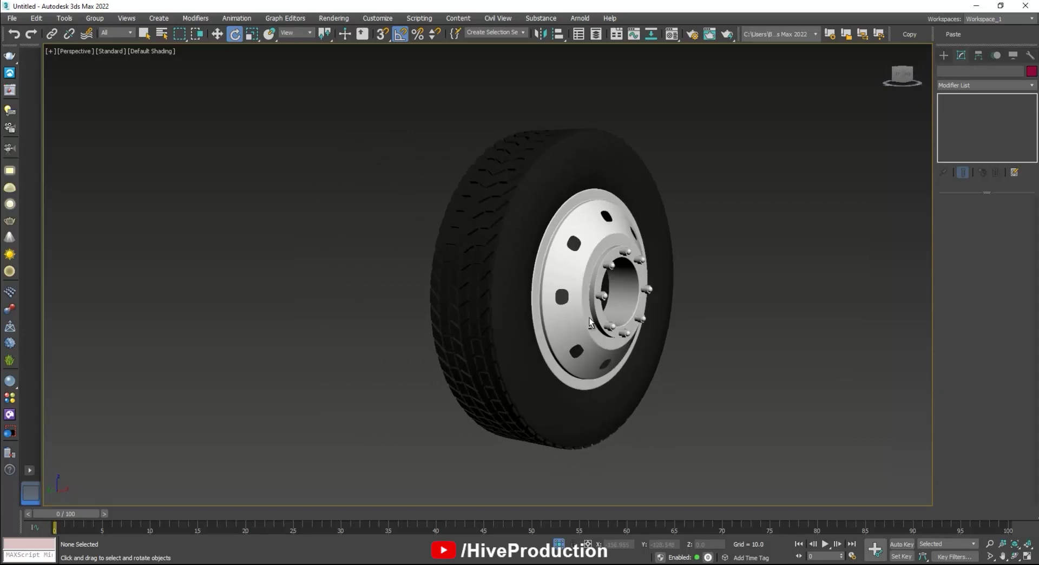
left_click_drag(370, 426, 425, 397)
key("w")
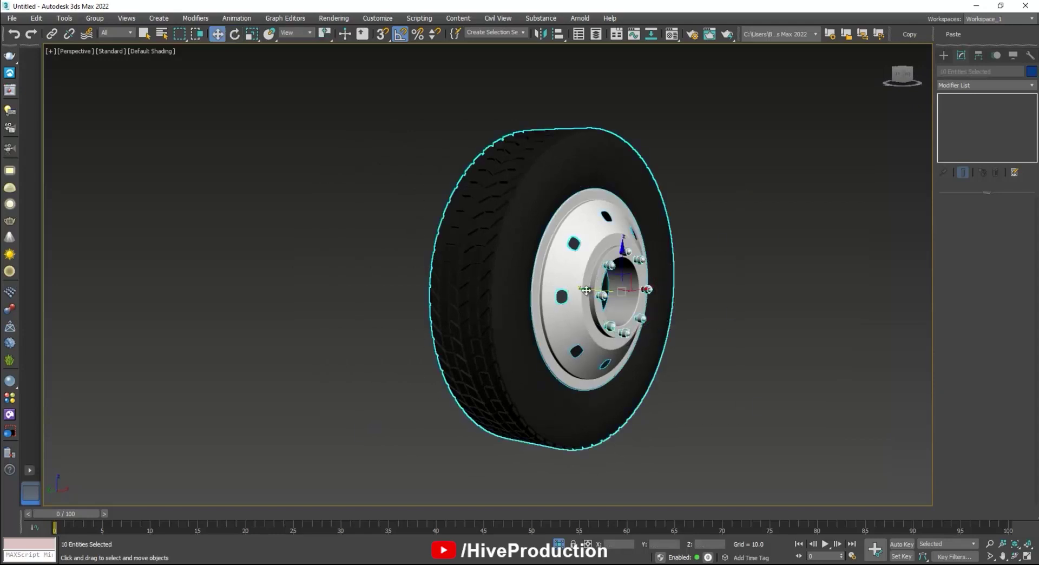
left_click_drag(587, 291, 413, 295, "shift")
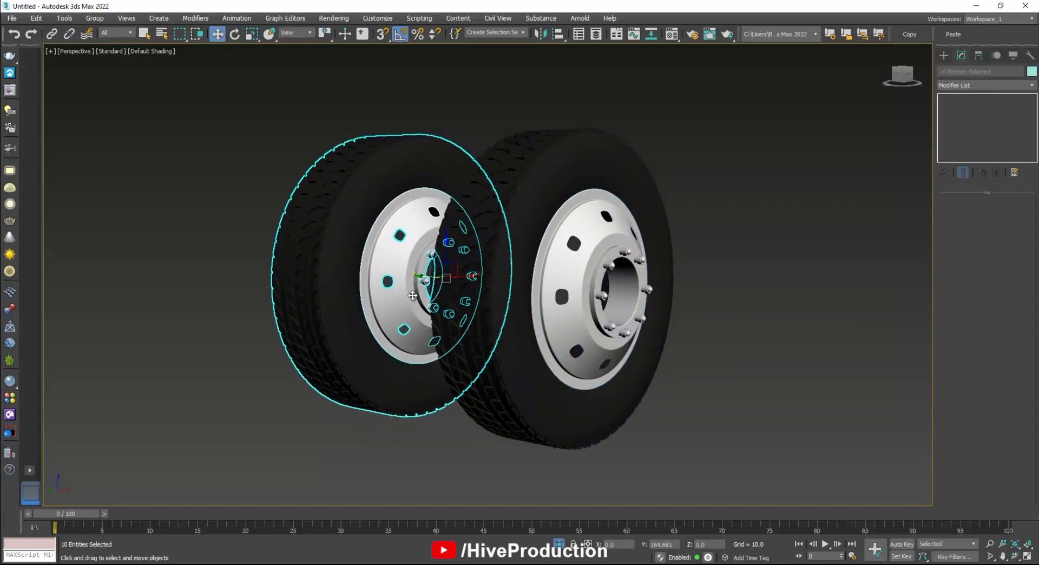